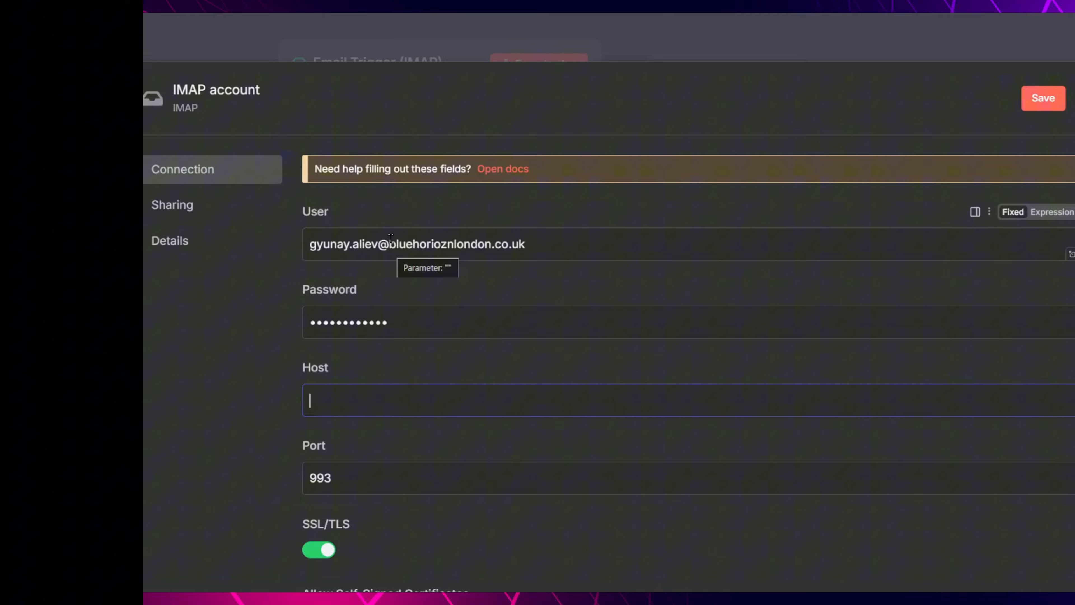
Set the IMAP credential's host to bluehorioznlondon.co.uk by reusing the domain from the User field.
left_click_drag(391, 244, 531, 244)
key("ctrl+c")
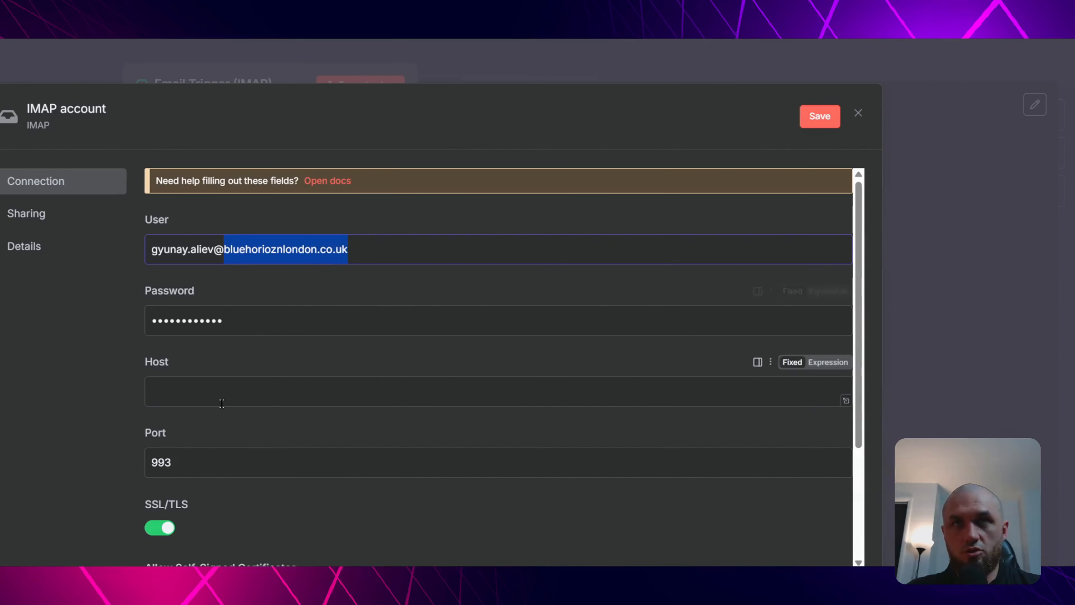
left_click(221, 403)
key("ctrl+v")
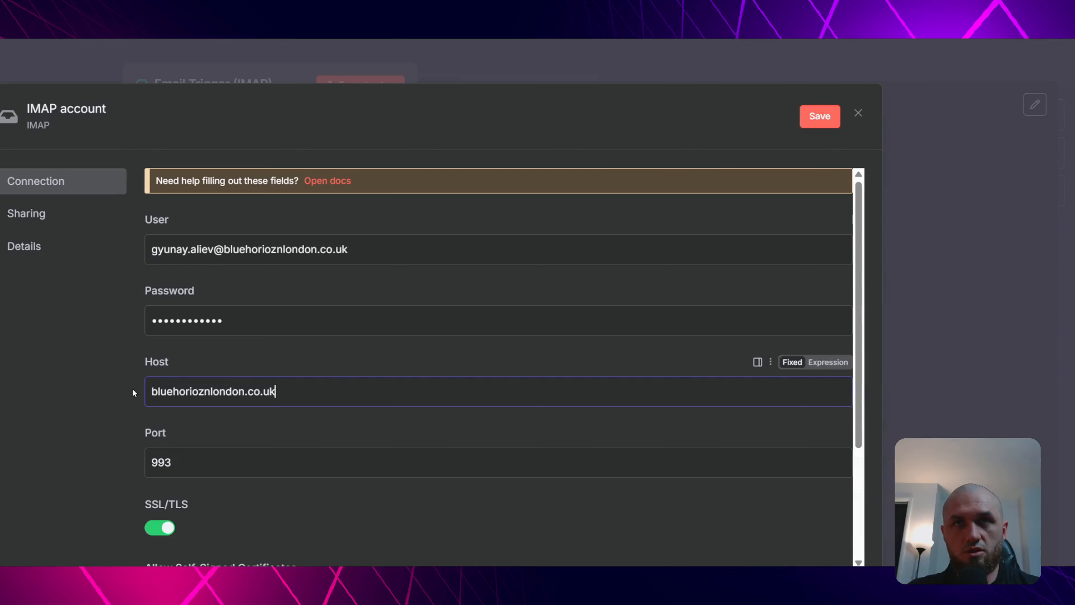
scroll(263, 361, "down", 4)
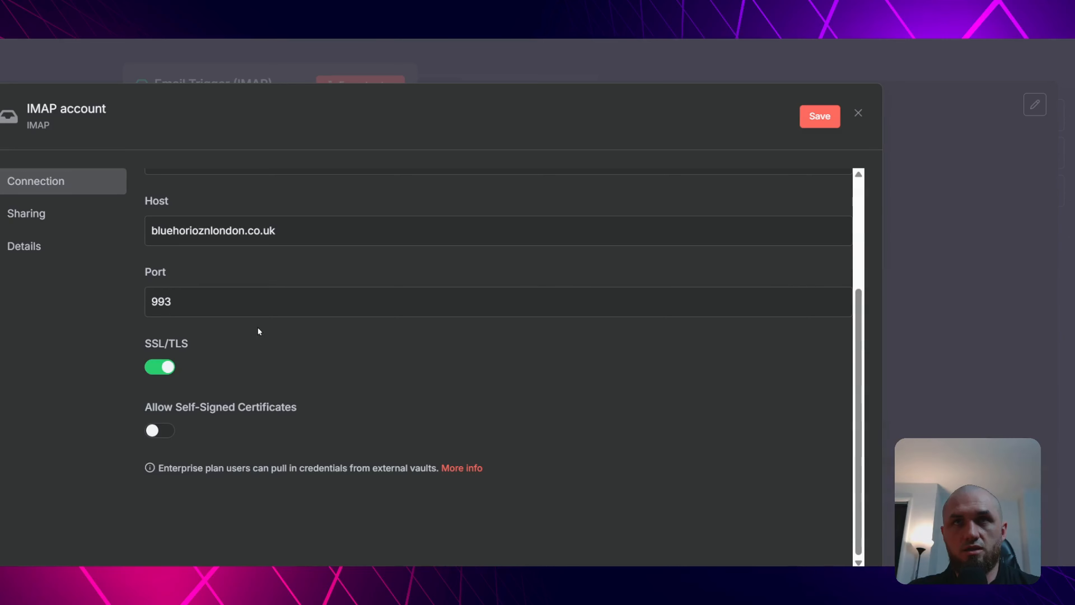
scroll(188, 364, "up", 4)
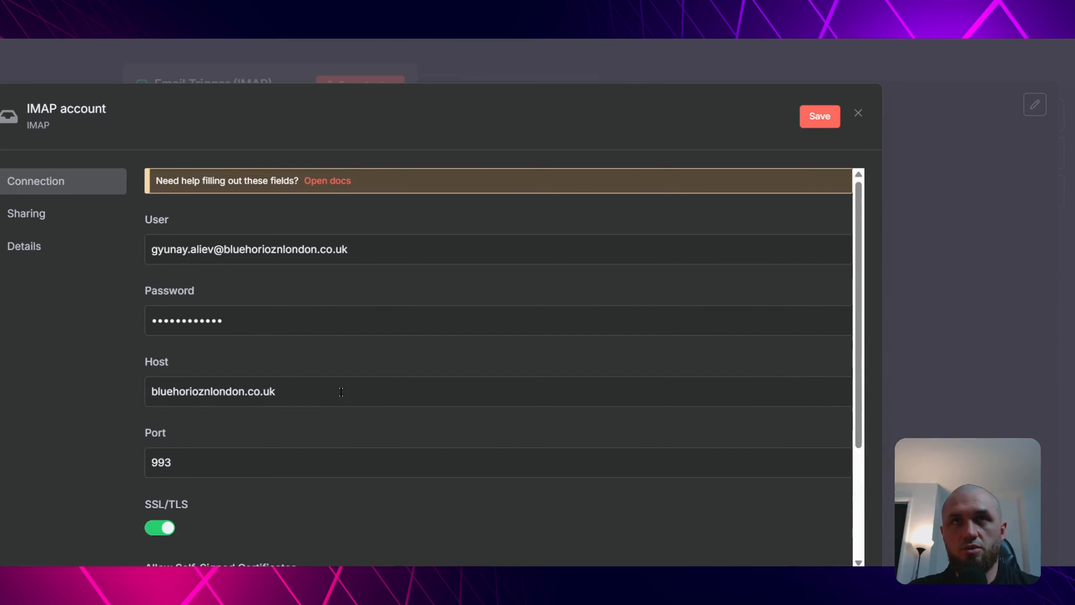
Rename the IMAP credential to "test email" and save it.
left_click(75, 111)
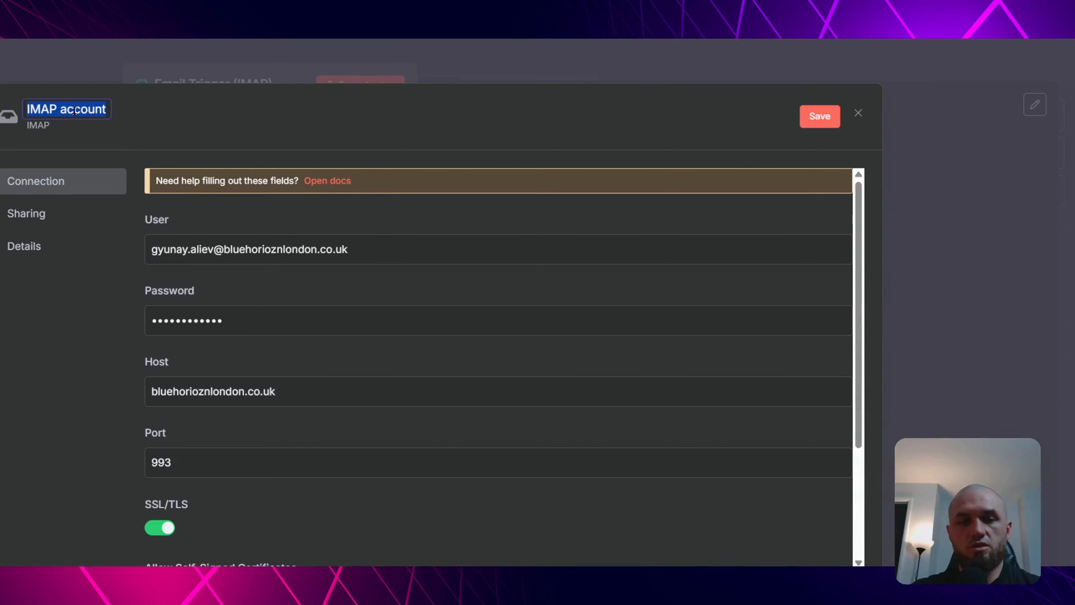
type("test email")
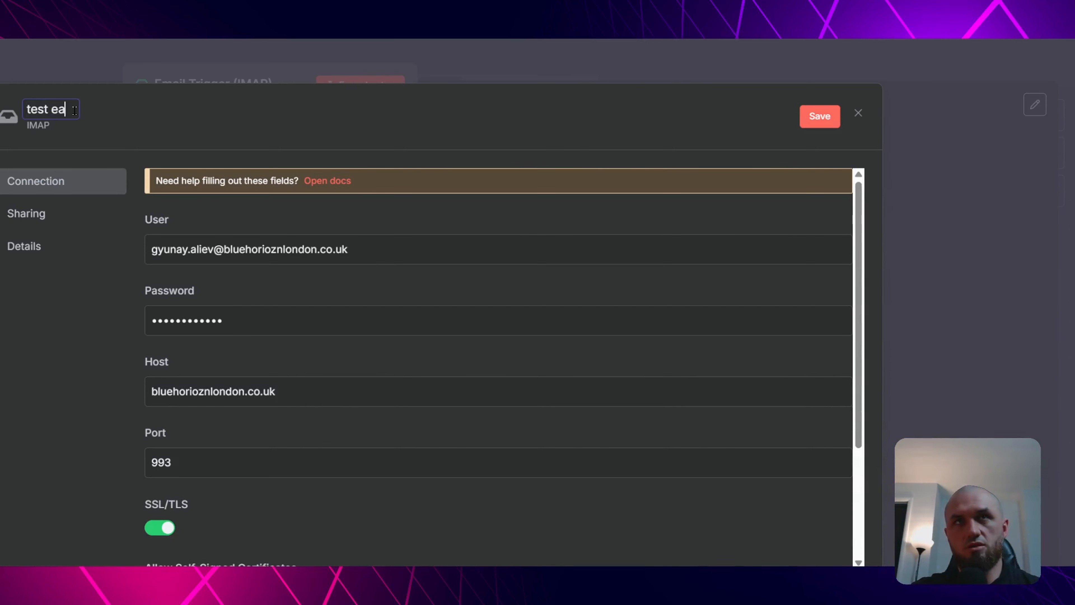
key("Return")
left_click(819, 116)
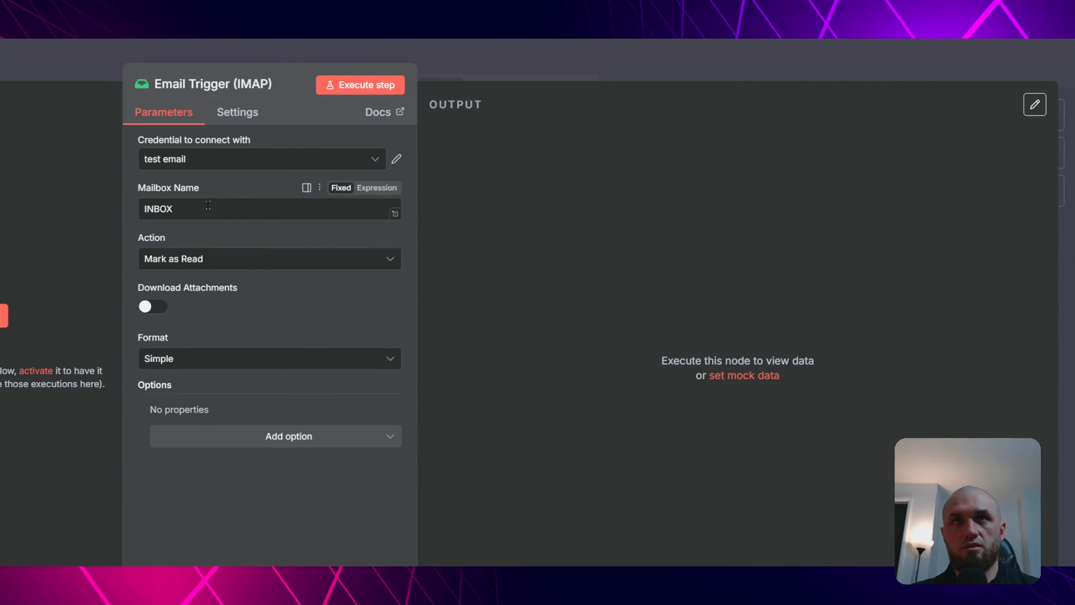
Execute the Email Trigger (IMAP) step on the INBOX mailbox with the Mark as Read action and Simple format.
left_click(235, 215)
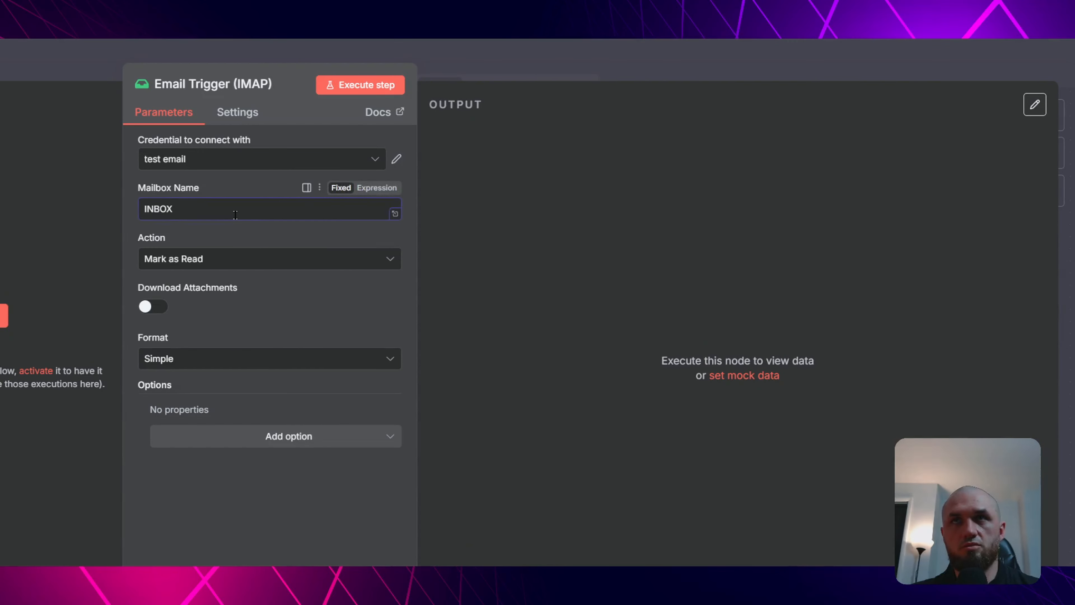
double_click(252, 215)
left_click(238, 192)
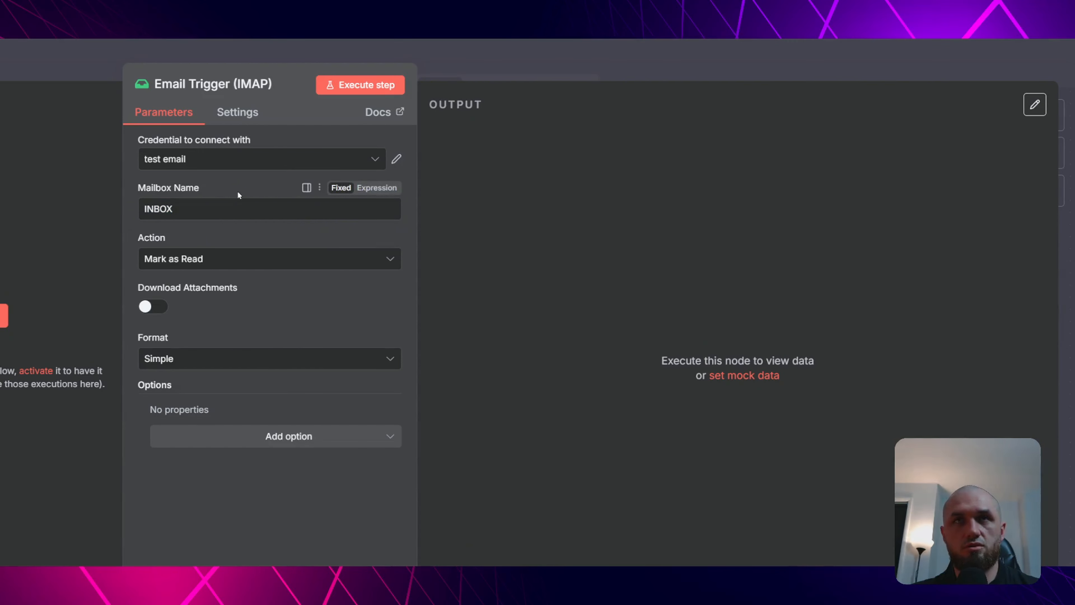
double_click(215, 258)
left_click(233, 359)
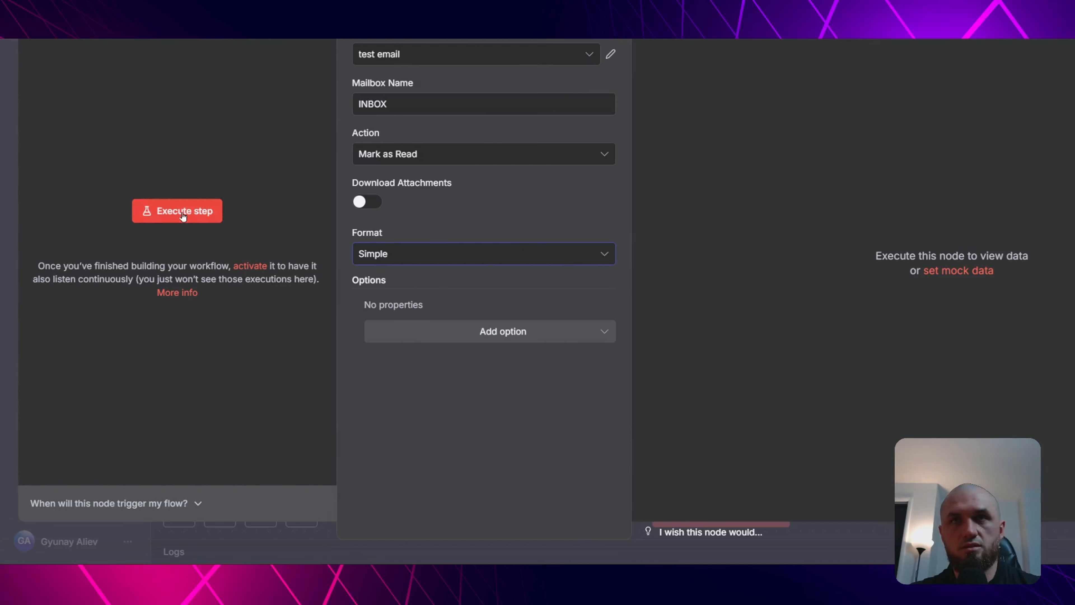
left_click(183, 212)
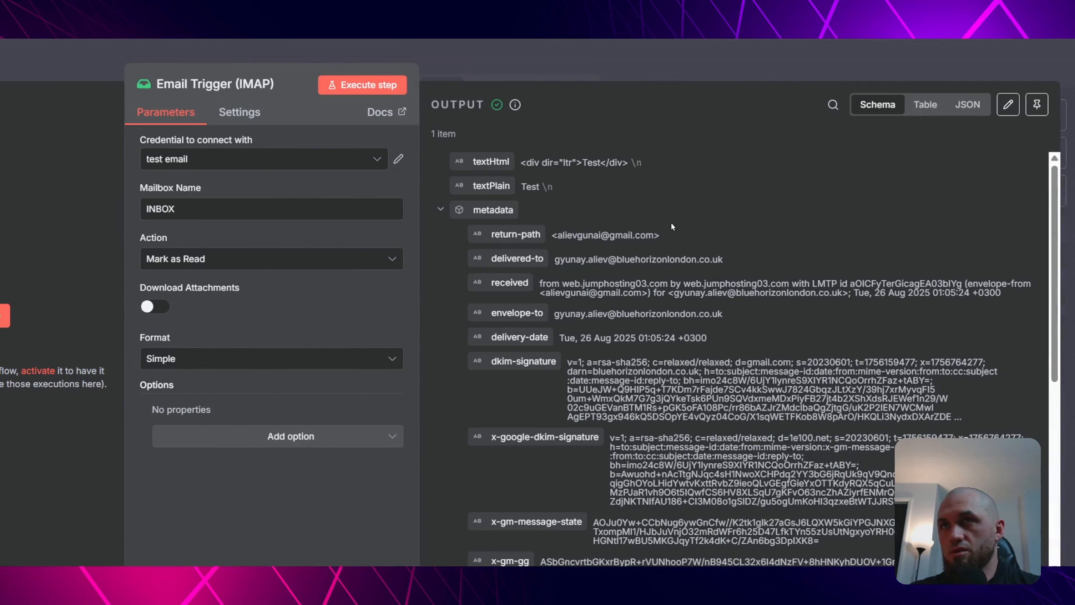
Compare the subject and other details of the fetched email with the newest message in the webmail inbox.
scroll(797, 340, "down", 10)
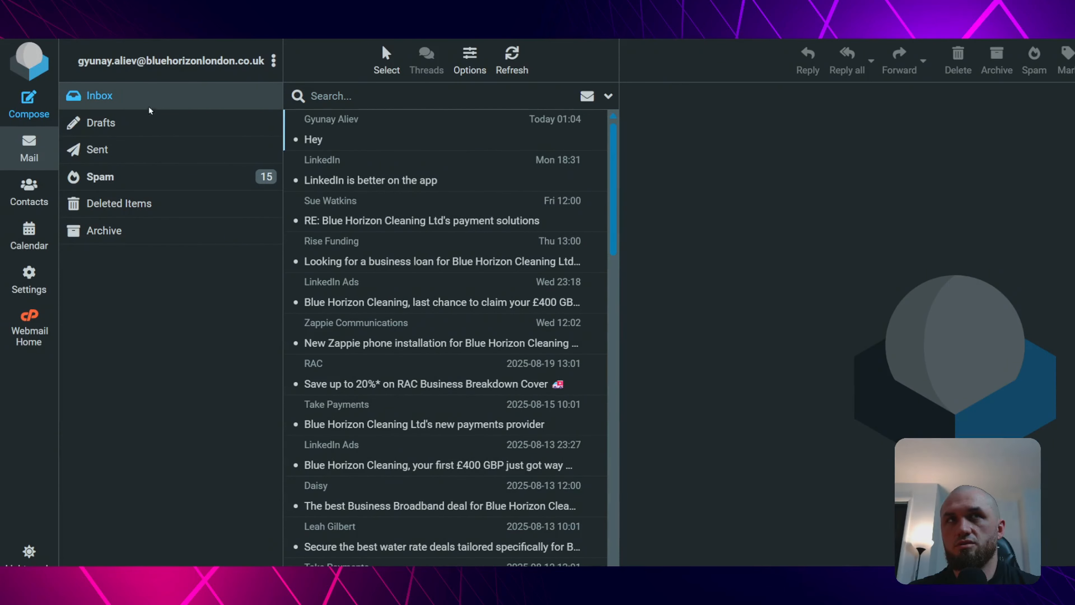
left_click(442, 131)
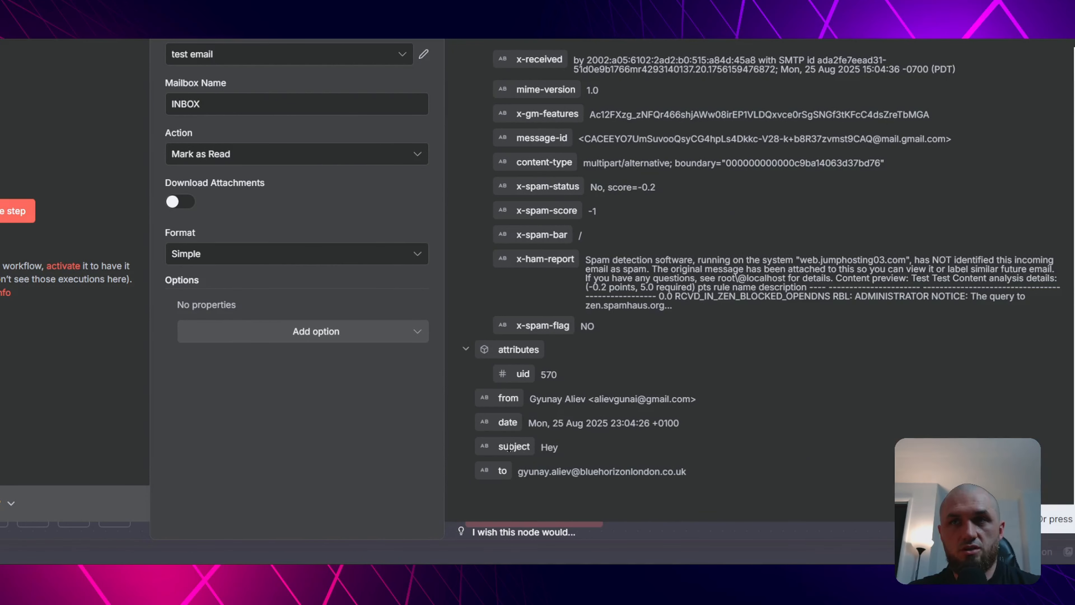
left_click(550, 448)
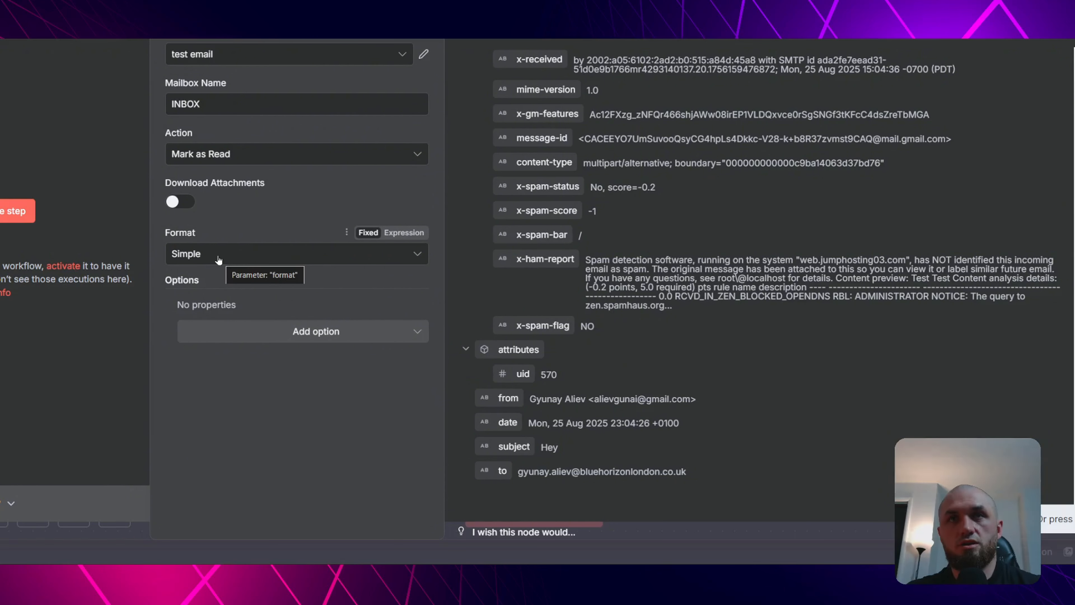
Change the trigger's format to Resolved and set the attachment property prefix name to "data".
left_click(240, 257)
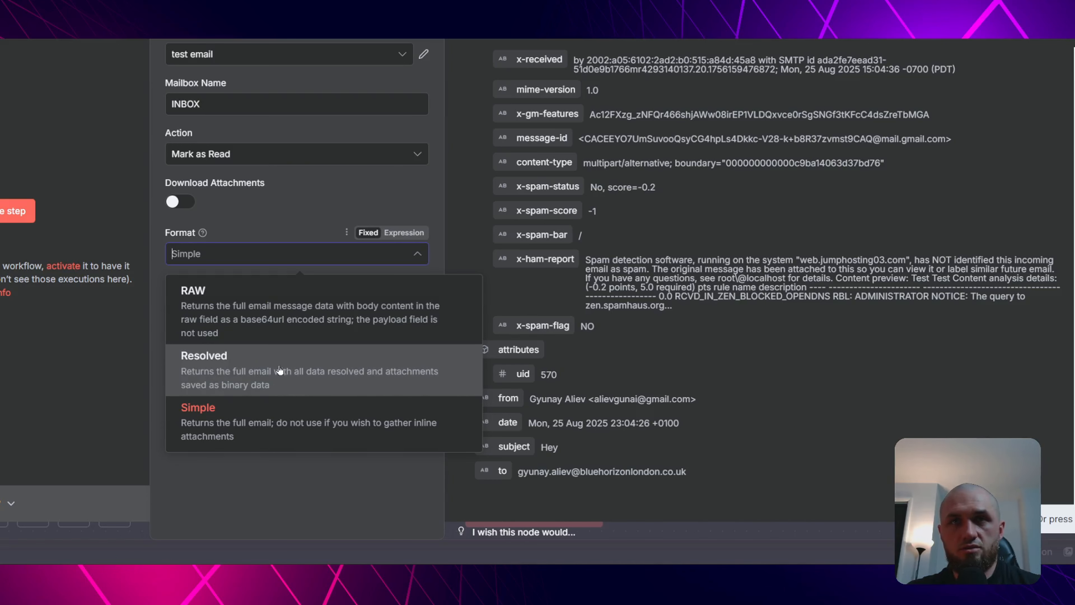
left_click(287, 368)
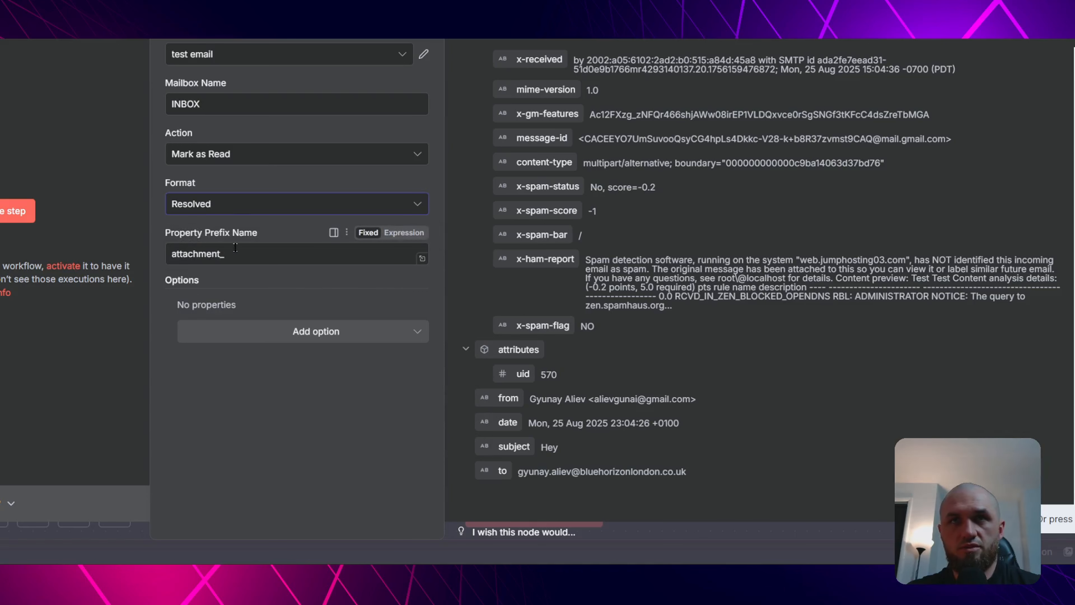
left_click_drag(229, 255, 139, 247)
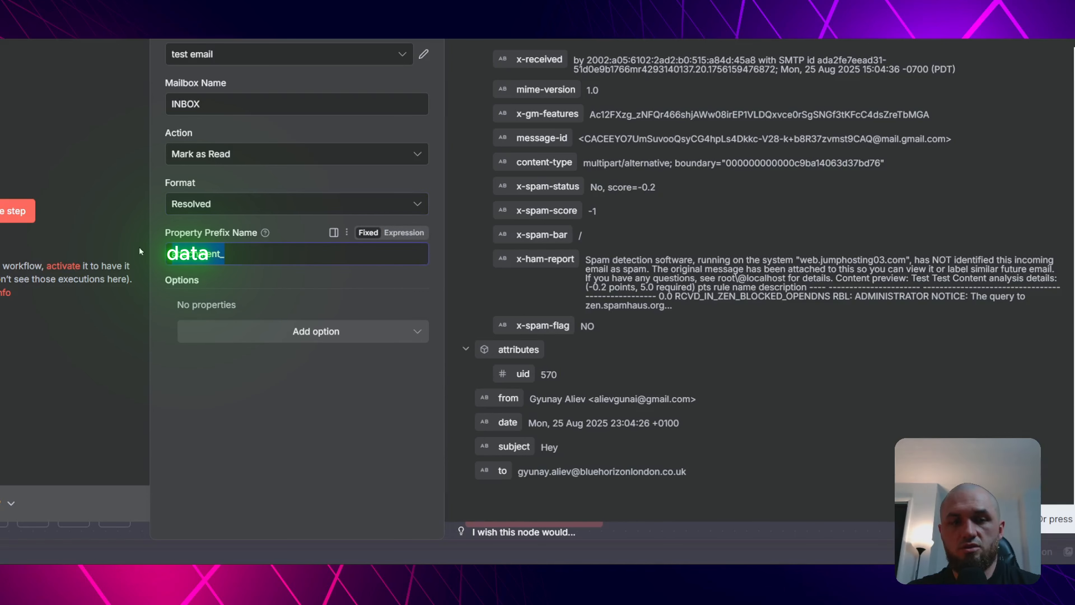
type("data")
left_click(299, 231)
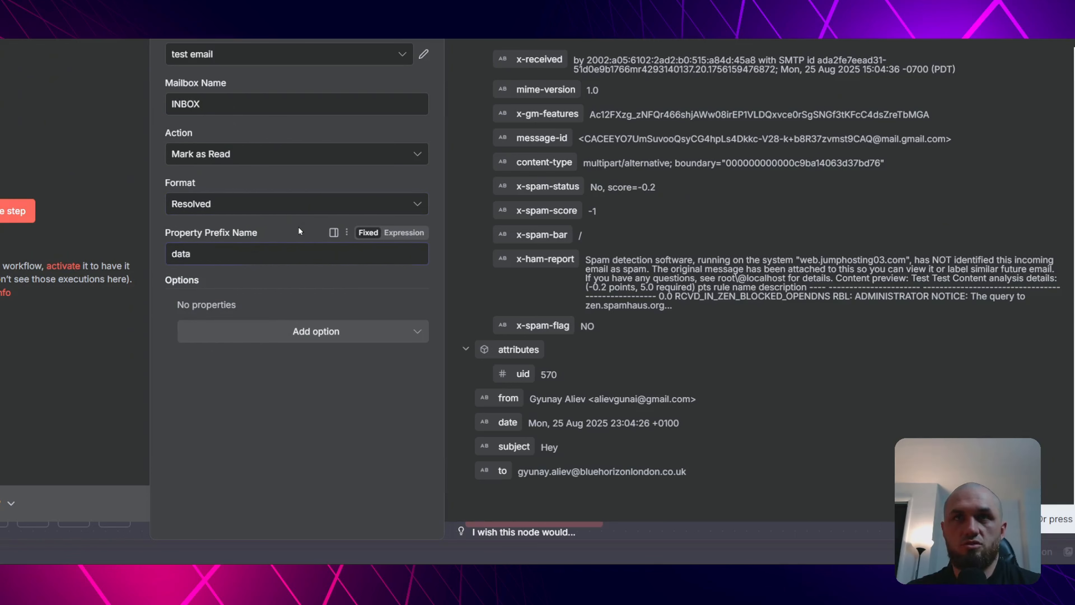
left_click(249, 324)
left_click(257, 331)
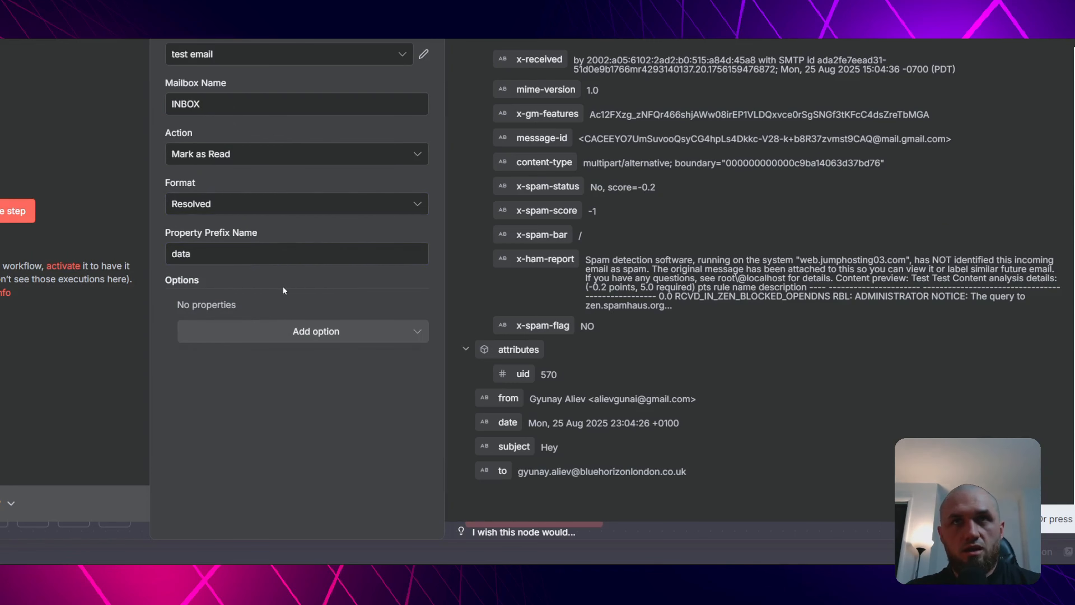
left_click(272, 161)
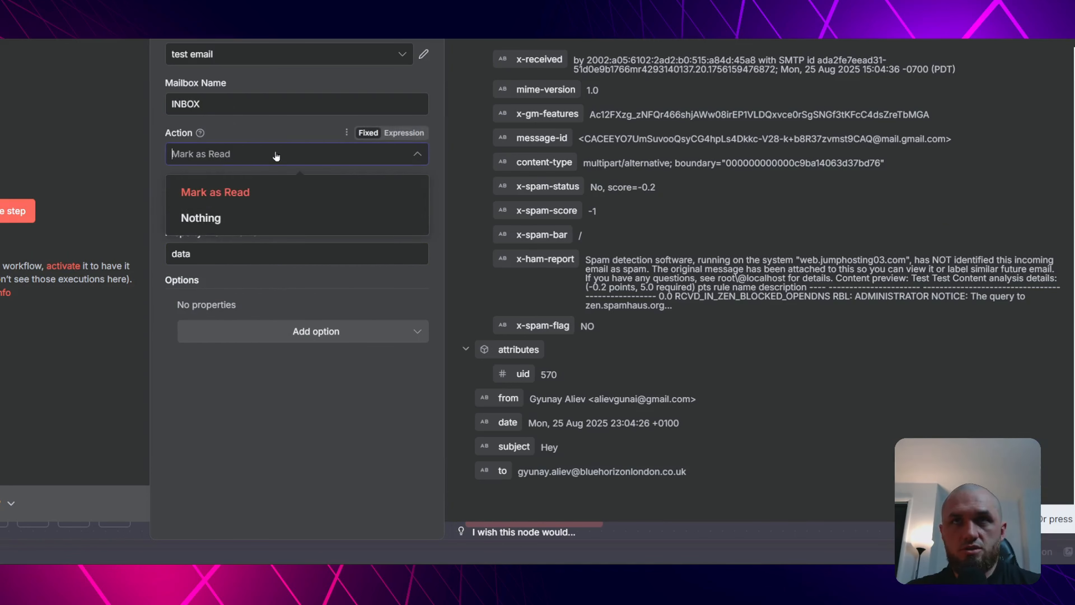
left_click(203, 217)
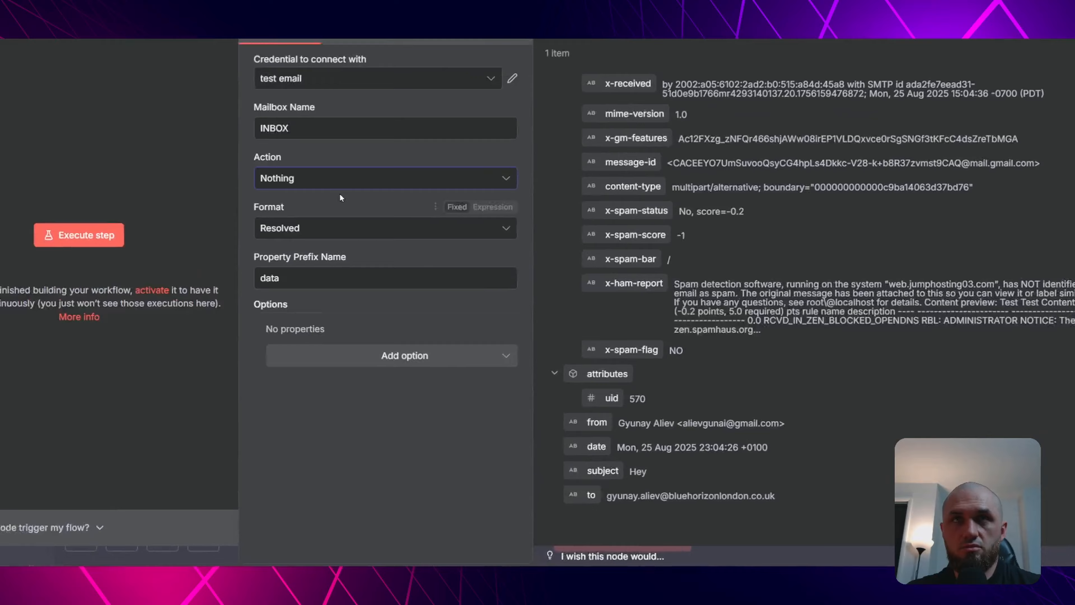
left_click(225, 158)
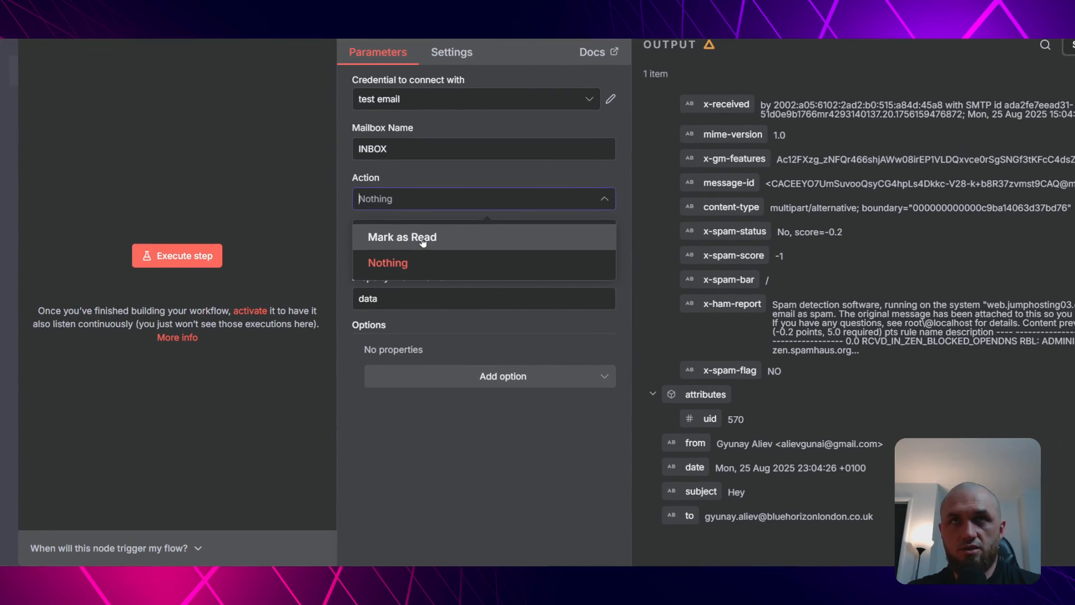
left_click(422, 240)
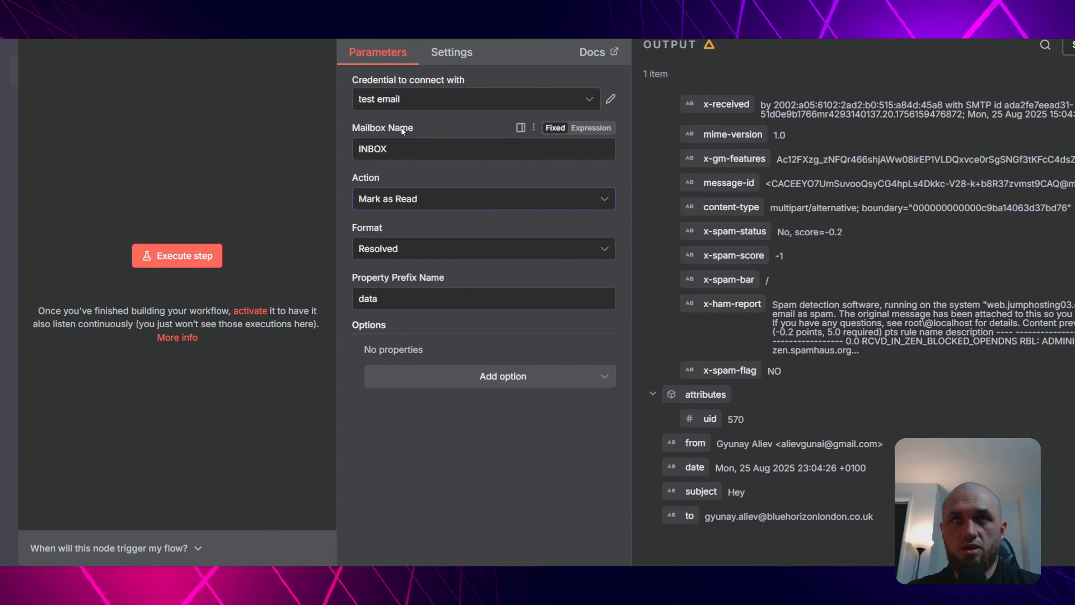
Execute the Email Trigger step again to fetch an email with its attachments in Resolved format.
left_click_drag(423, 153, 289, 152)
left_click(449, 153)
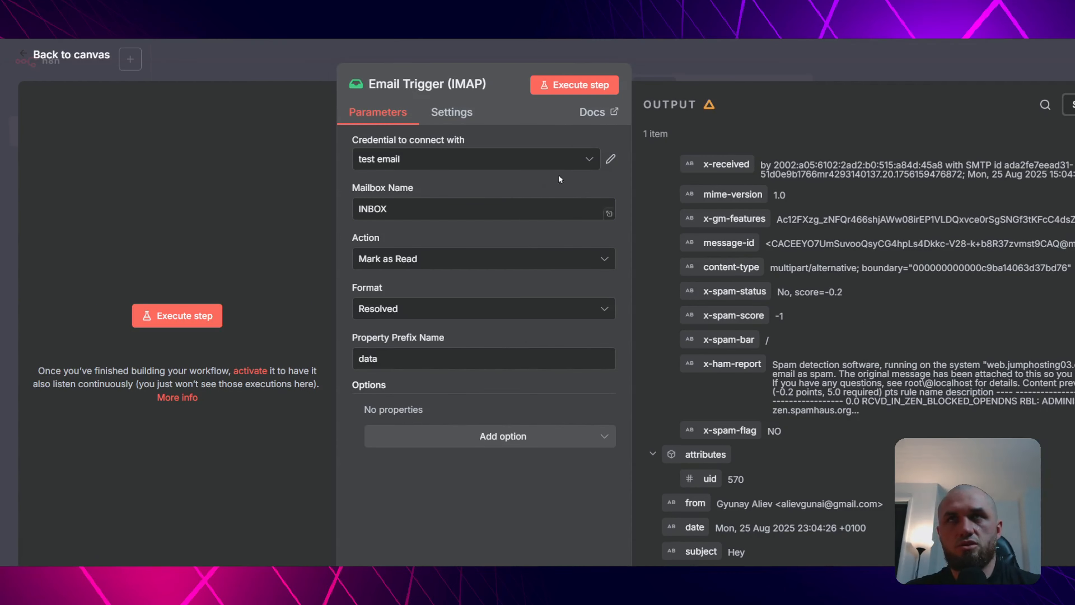
left_click(574, 82)
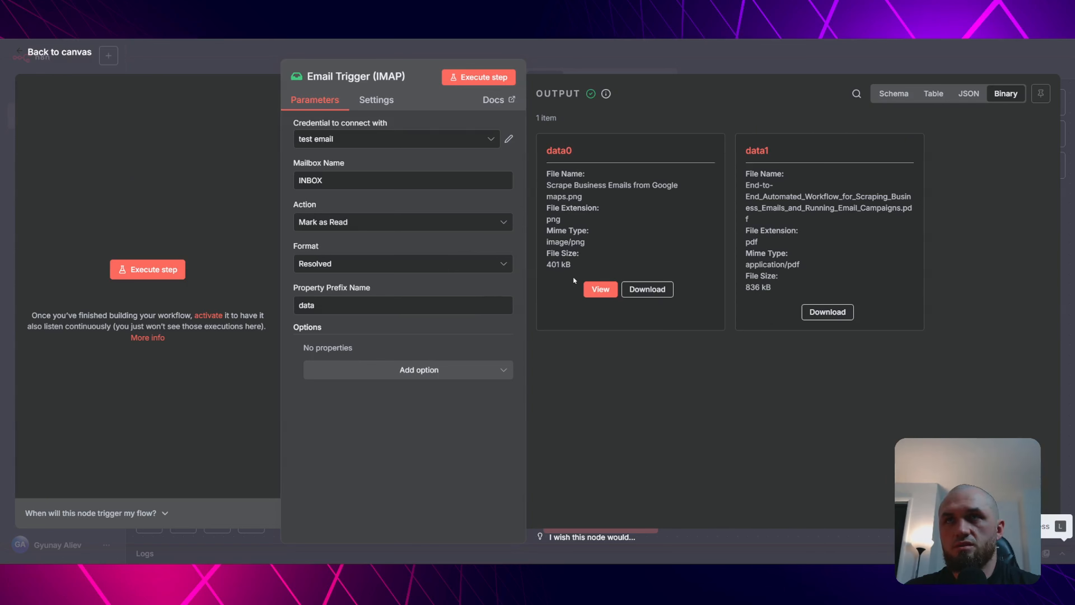
Preview the PNG attachment from the binary output, return to the attachment list and download the PDF attachment.
left_click(599, 291)
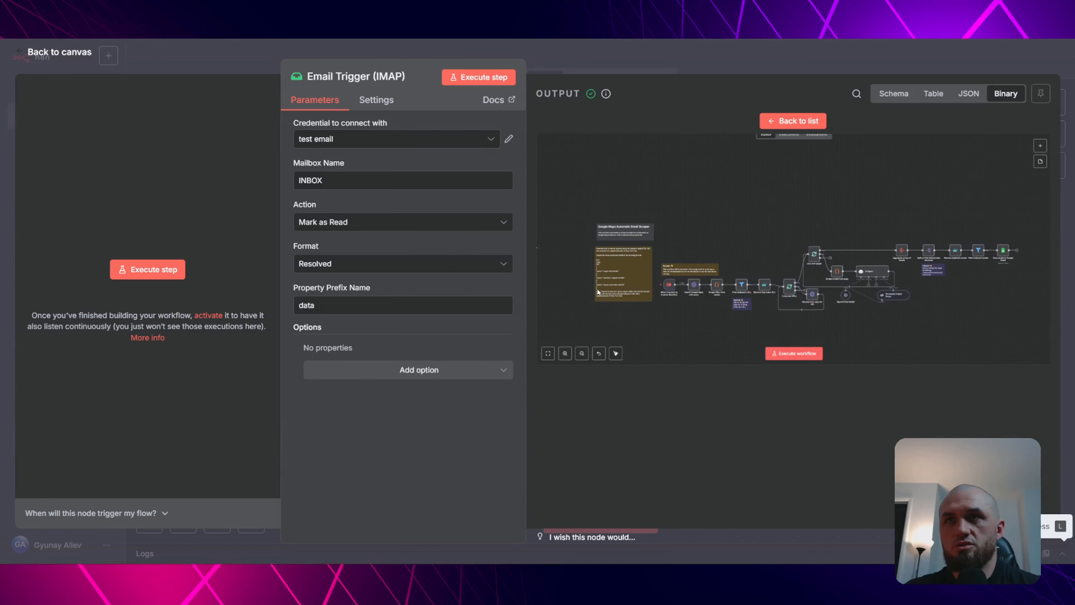
left_click(795, 127)
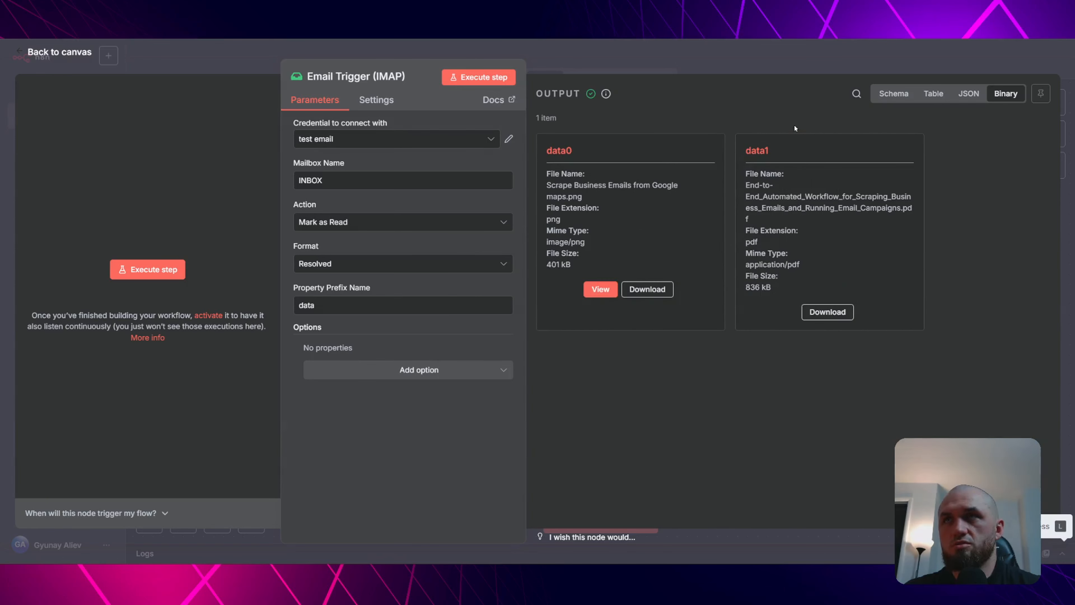
left_click(842, 313)
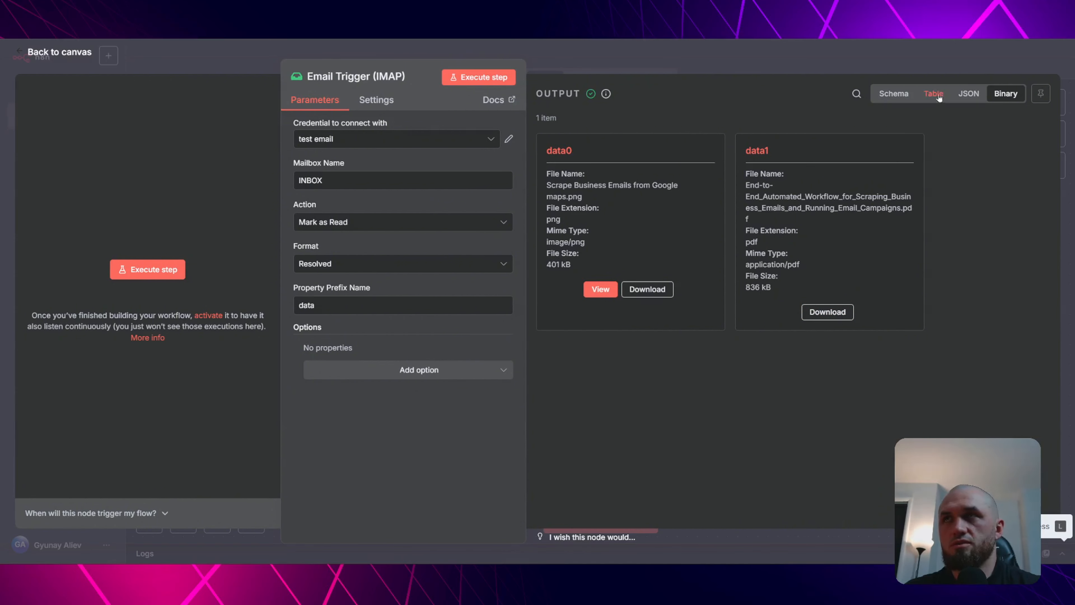
Examine the fetched email's addresses, subject and body text in the output schema, and return to the workflow canvas.
left_click(894, 93)
scroll(838, 285, "down", 15)
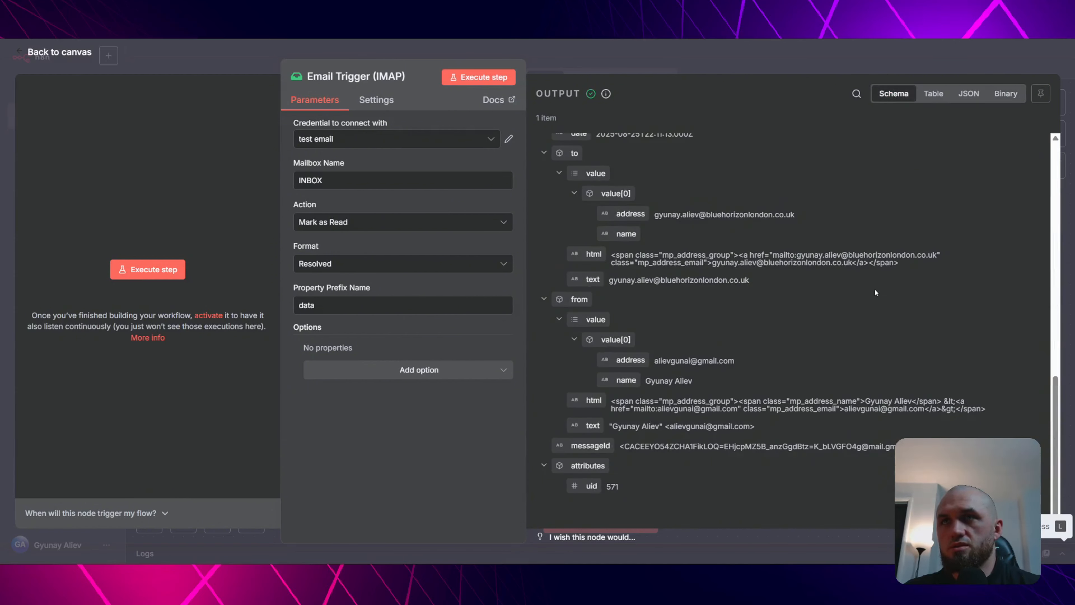
scroll(633, 292, "up", 5)
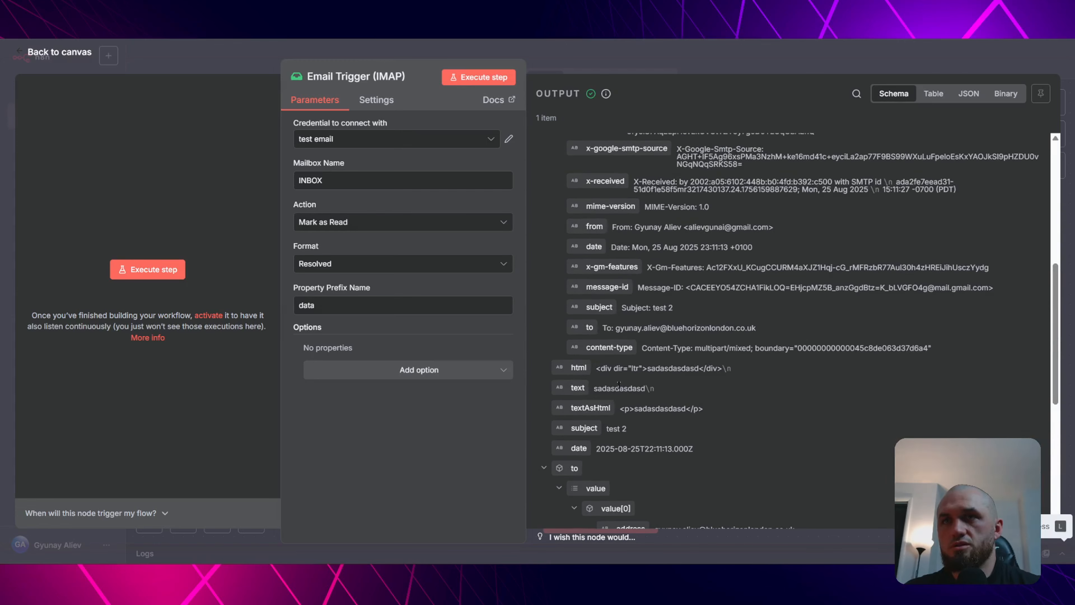
scroll(633, 296, "down", 1)
left_click_drag(594, 325, 676, 327)
key("Escape")
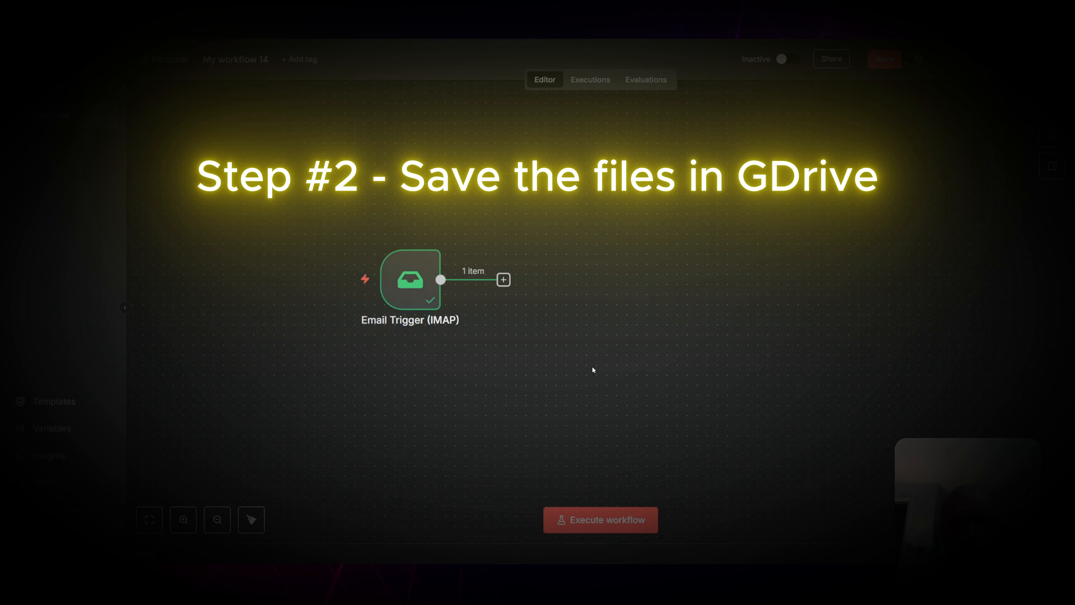
Add a Google Drive Upload file node after the Email Trigger.
key("Tab")
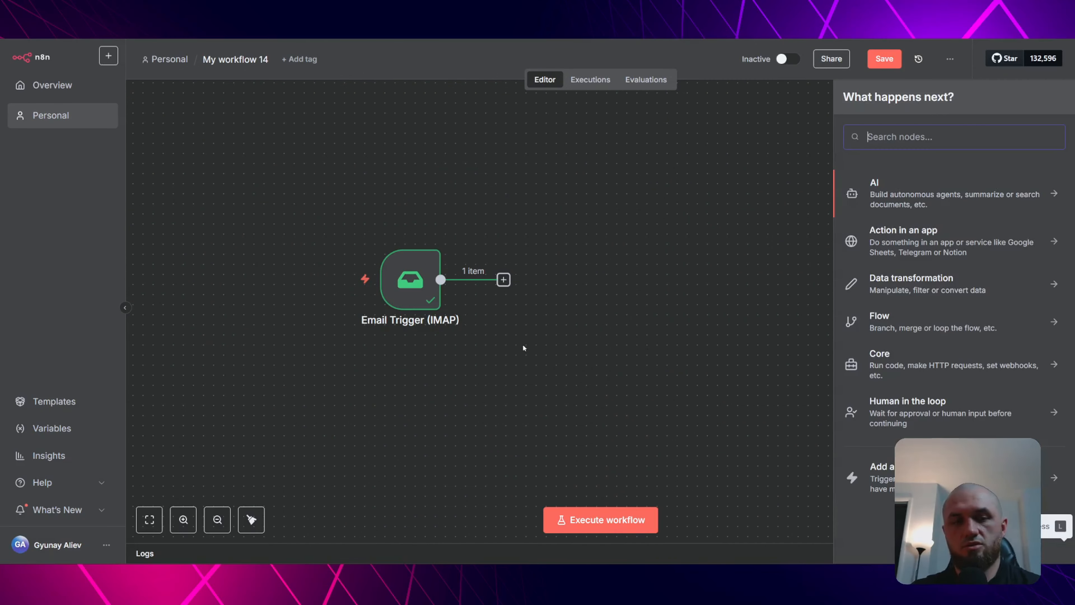
type("drive")
left_click(901, 216)
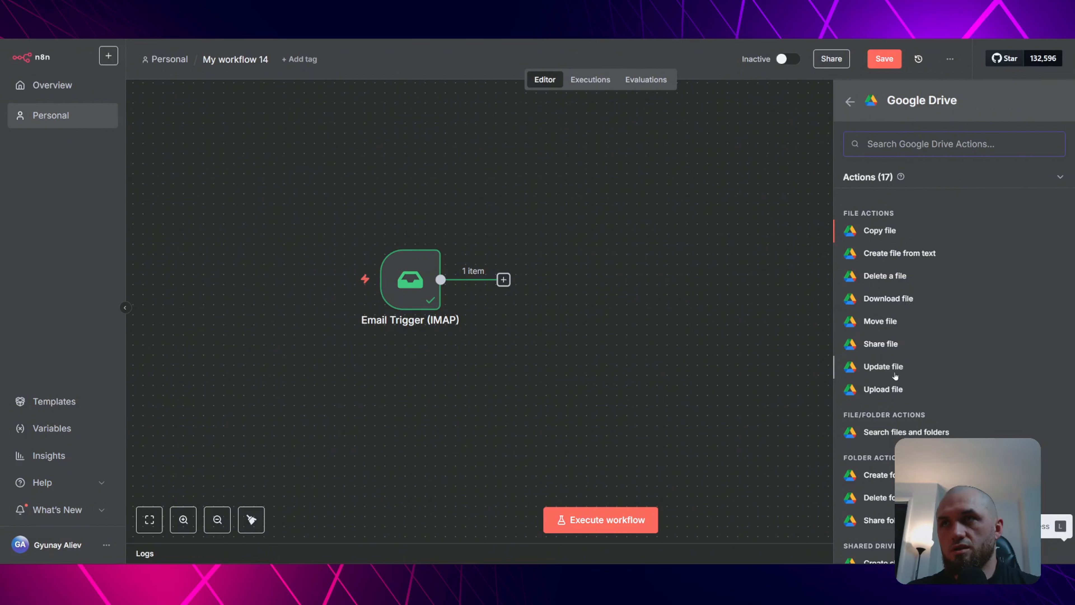
left_click(883, 389)
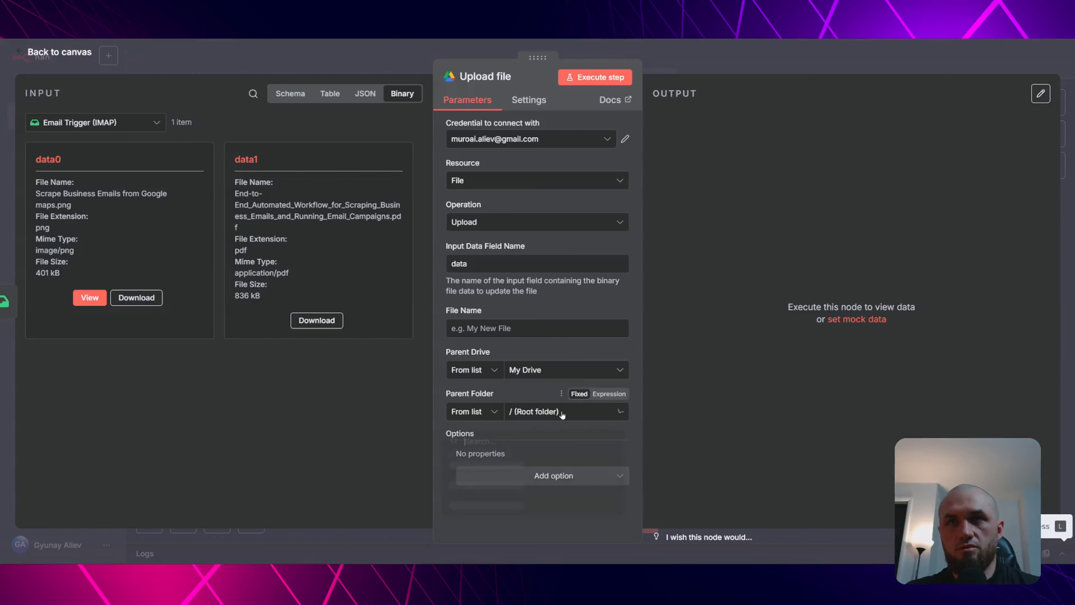
Set the Upload file node's parent folder to "test attachments".
left_click(561, 411)
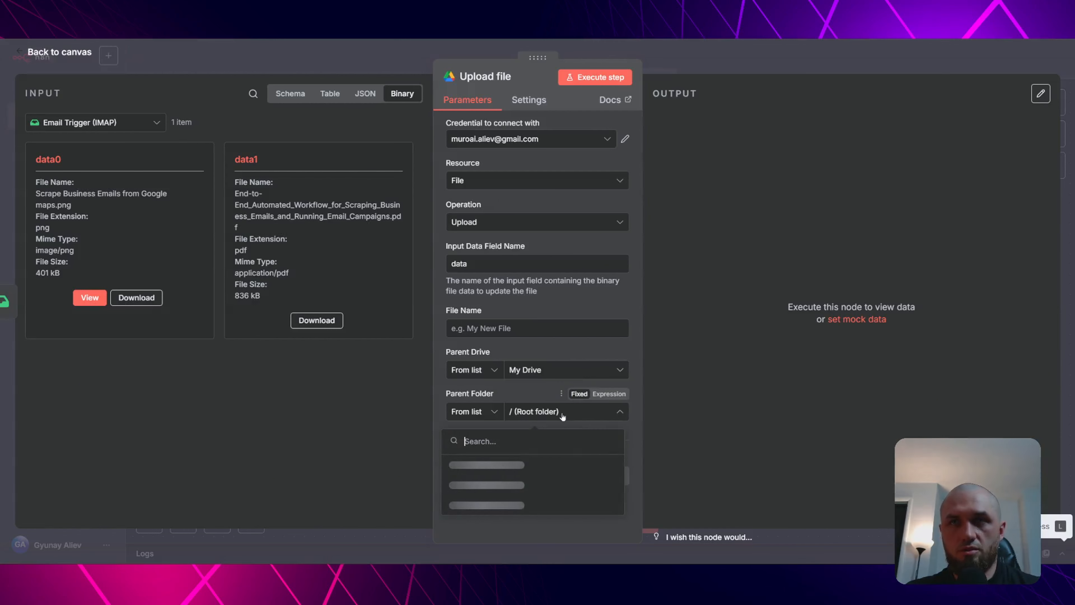
type("test")
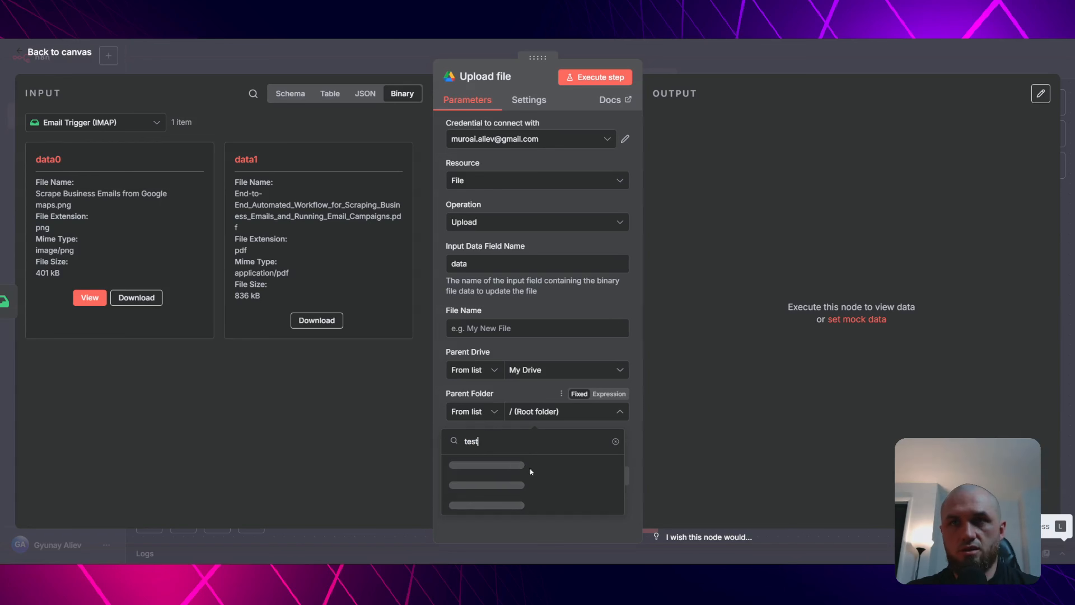
left_click(532, 469)
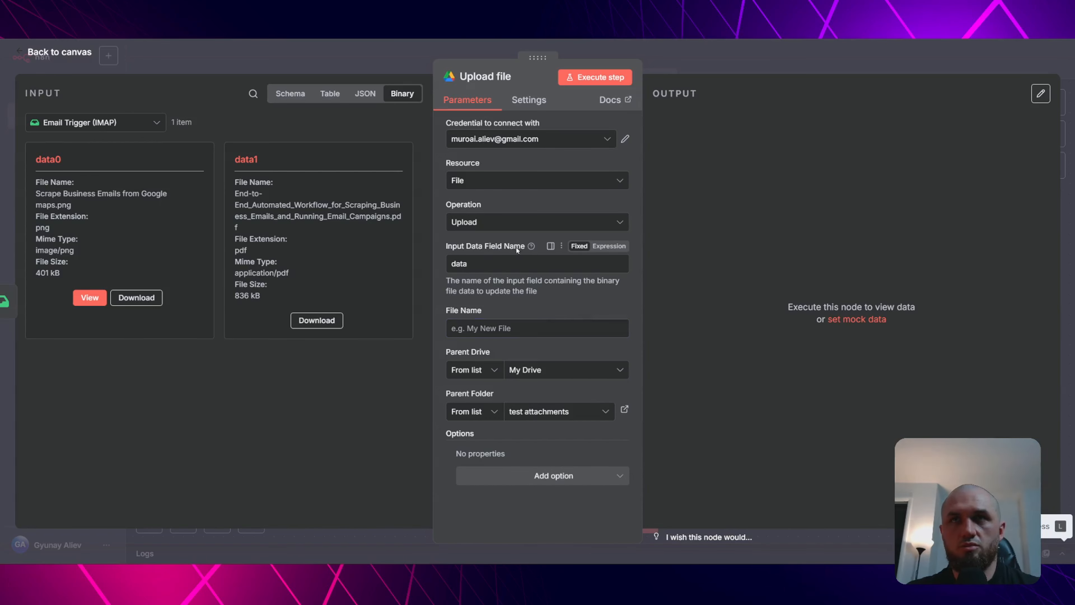
Set the Upload file node's Input Data Field Name to the expression {{ $('Email Trigger (IMAP)').item.binary.data0 }}.
left_click_drag(508, 264, 346, 193)
key("BackSpace")
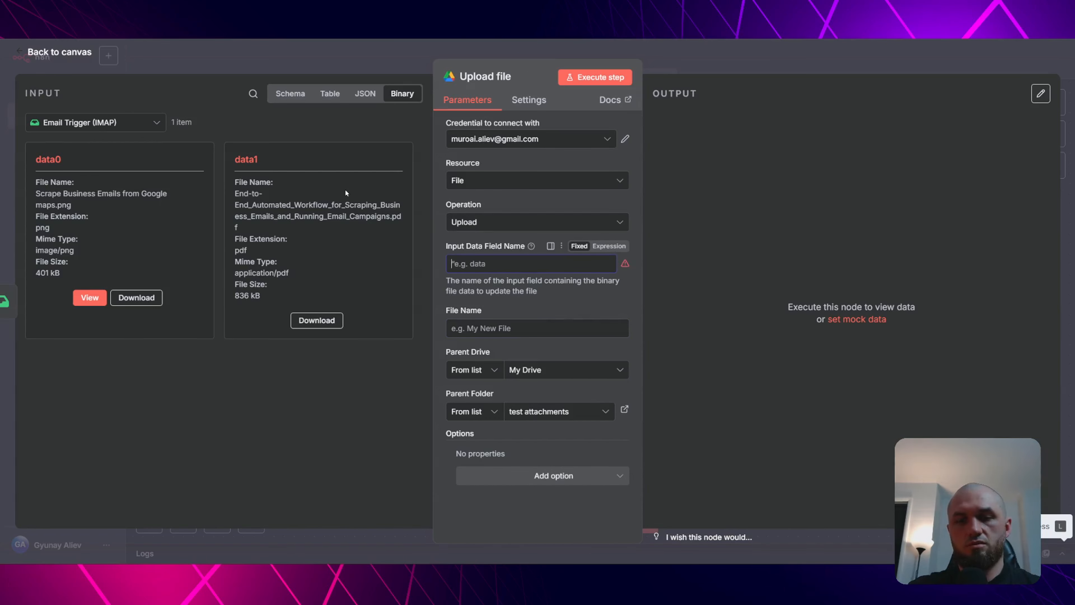
type("=")
type("{{")
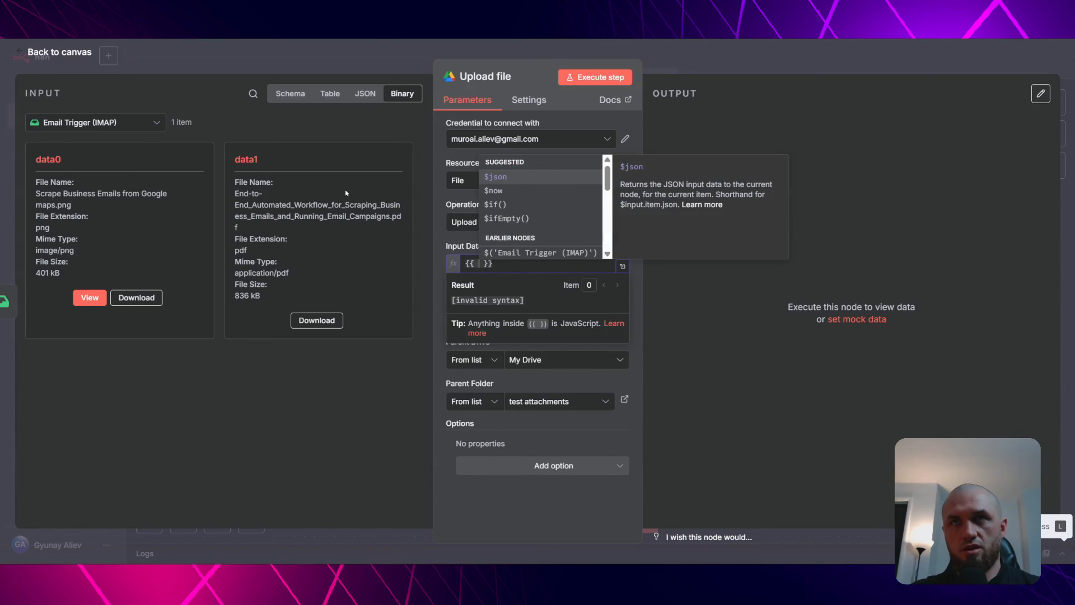
key("Down")
key("Down")
key("Down")
key("Down")
key("Return")
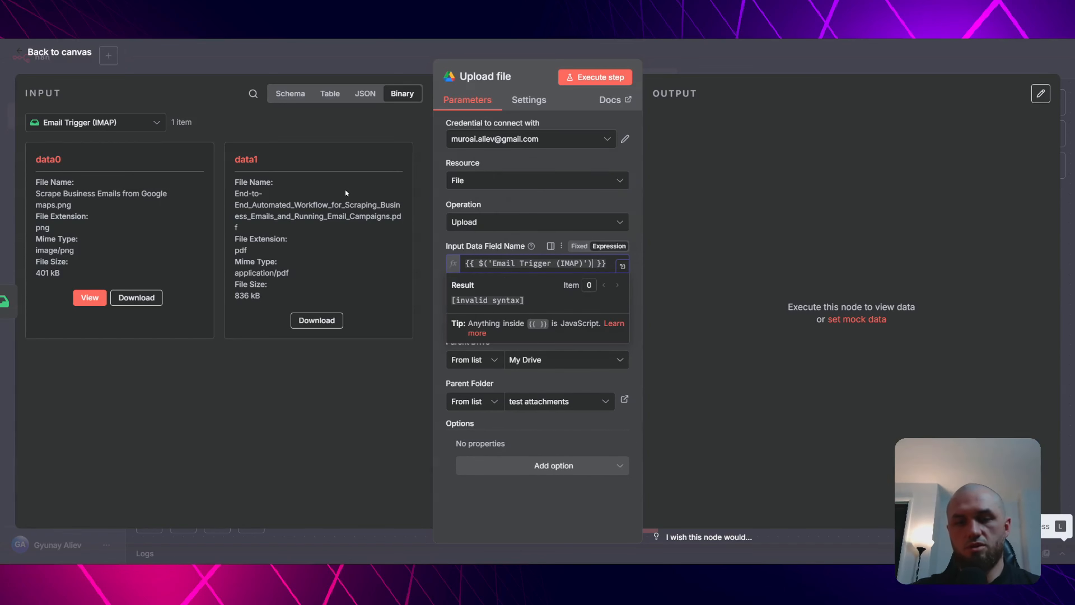
type(".")
key("Return")
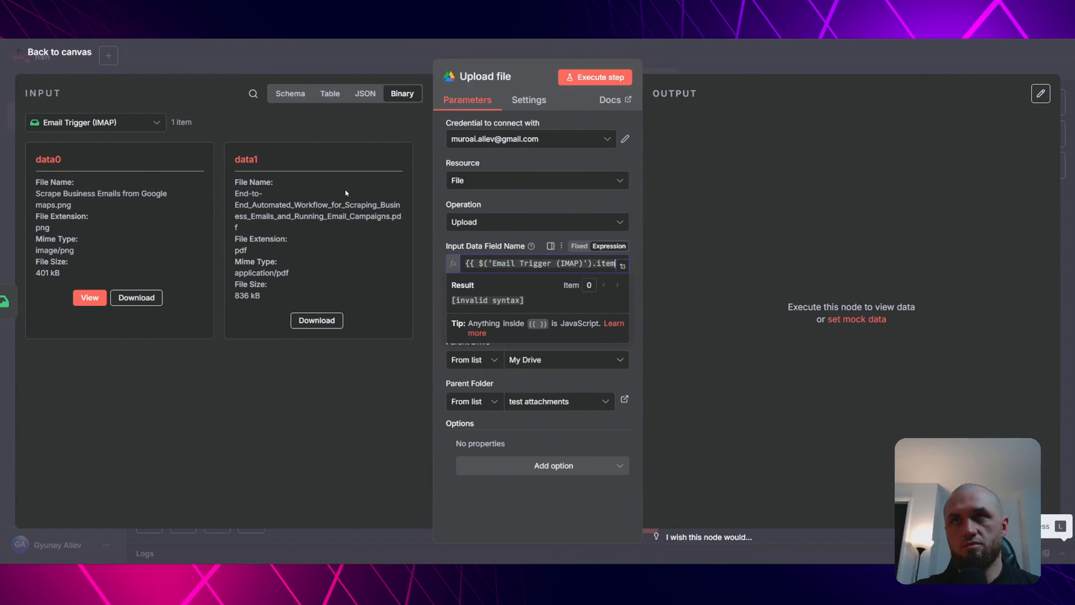
type(".")
key("Down")
key("Return")
type(".binary.")
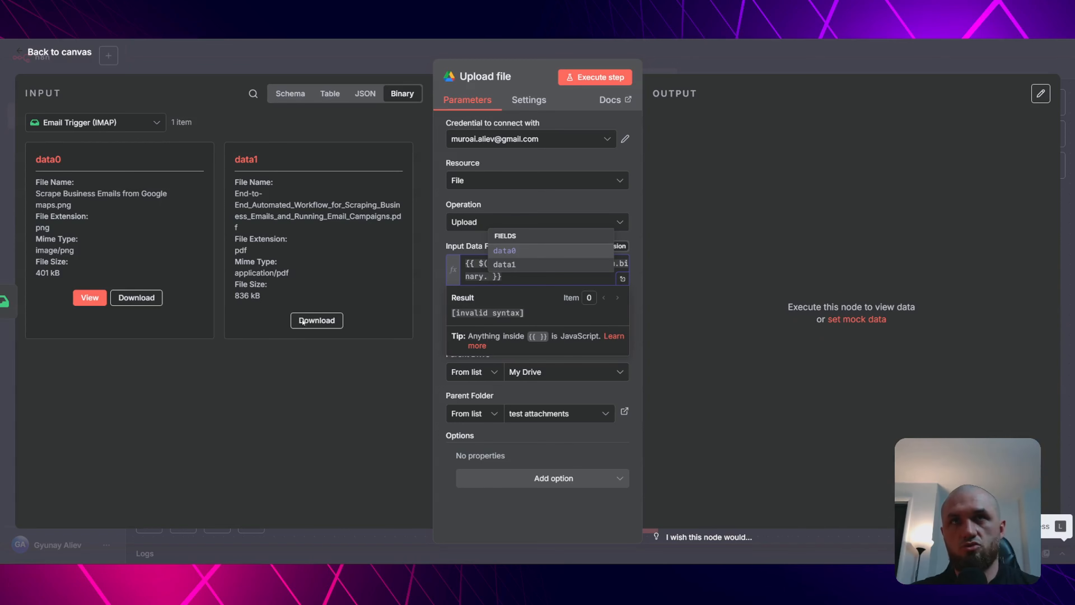
left_click(415, 58)
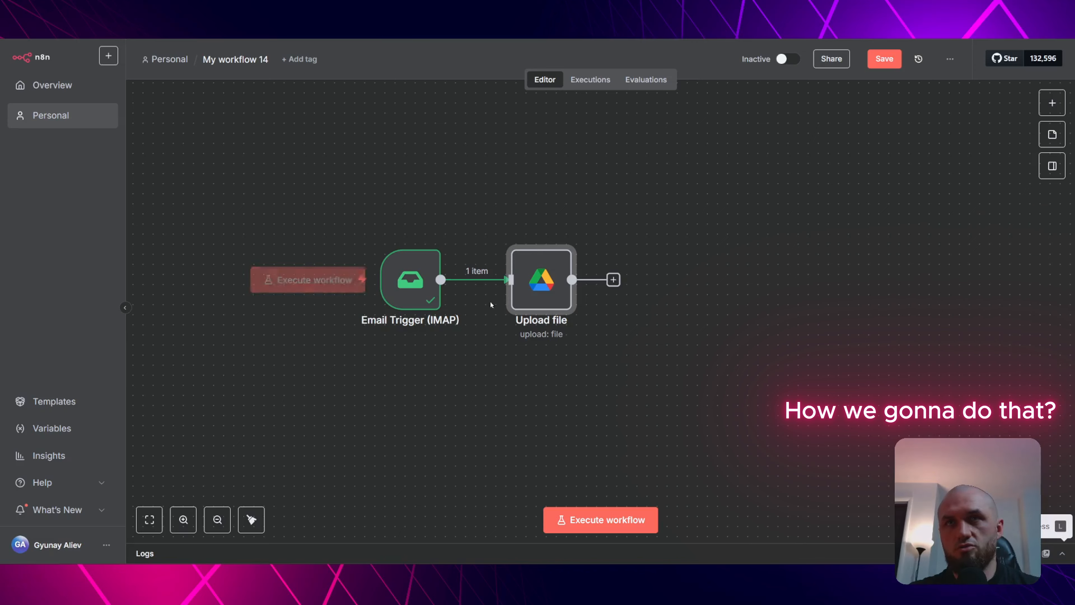
double_click(541, 279)
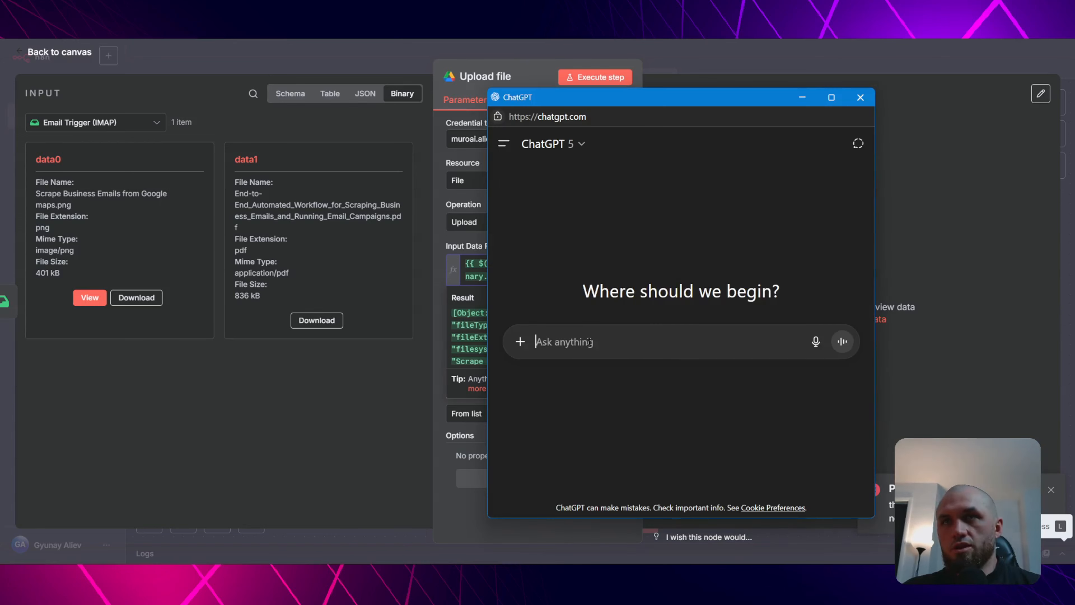
Switch to ChatGPT and ask how to get all of the attachments in the email uploaded to Google Drive.
type("i")
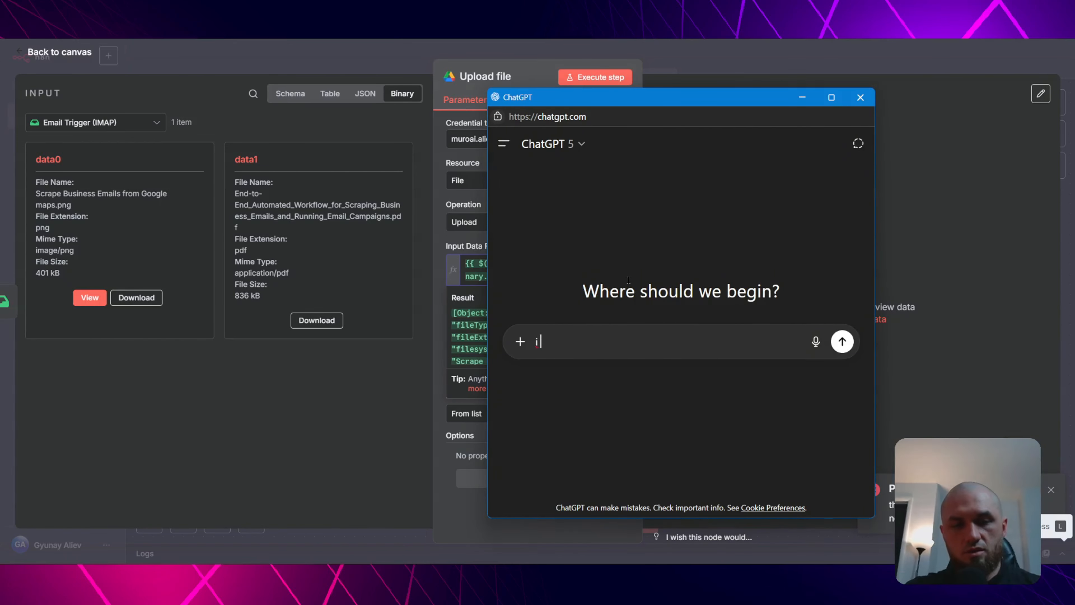
type(" want to get the")
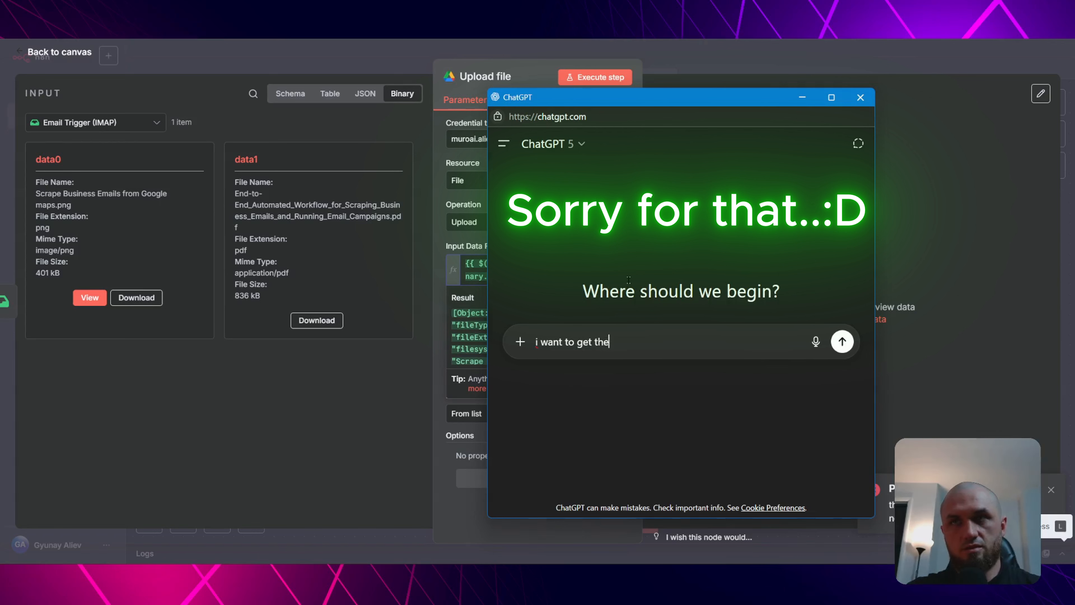
type("se")
key("BackSpace")
key("BackSpace")
key("BackSpace")
key("BackSpace")
key("BackSpace")
type("all of")
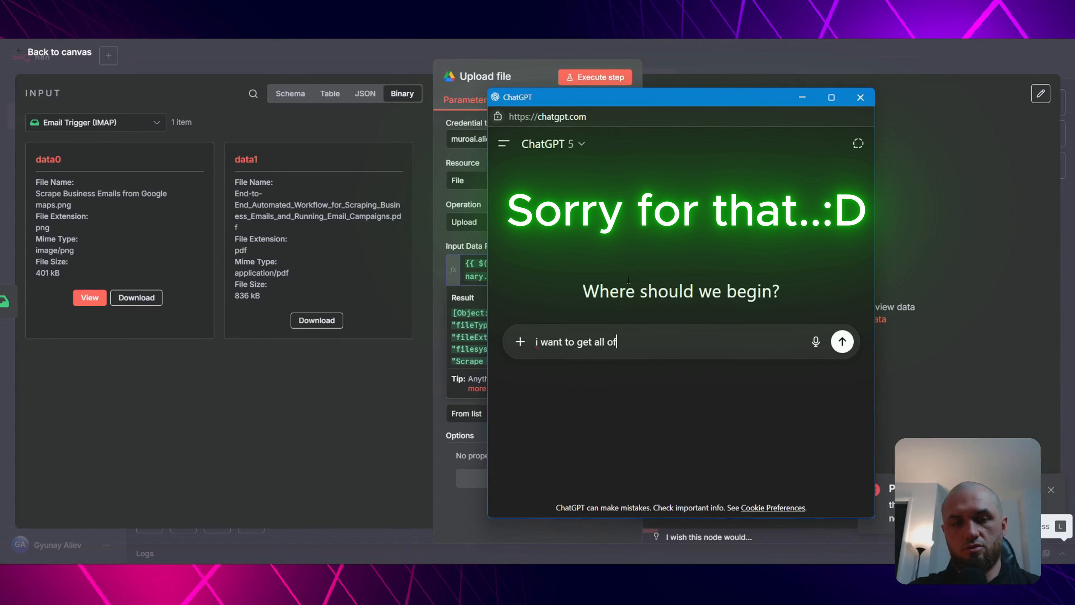
type(" the attachments in")
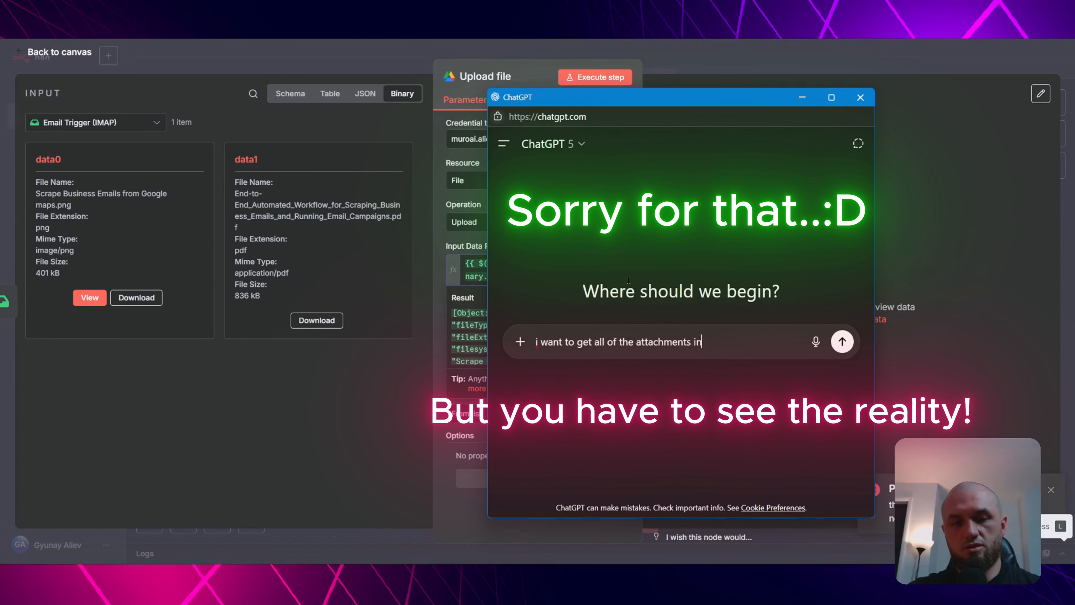
type(" the email to be ")
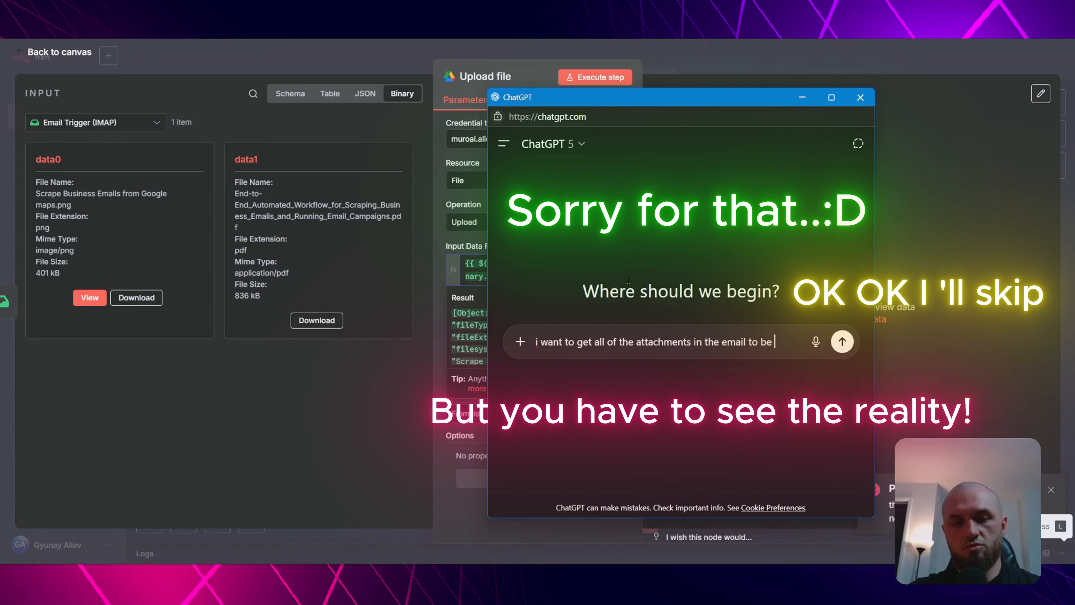
type("uploaded to googl")
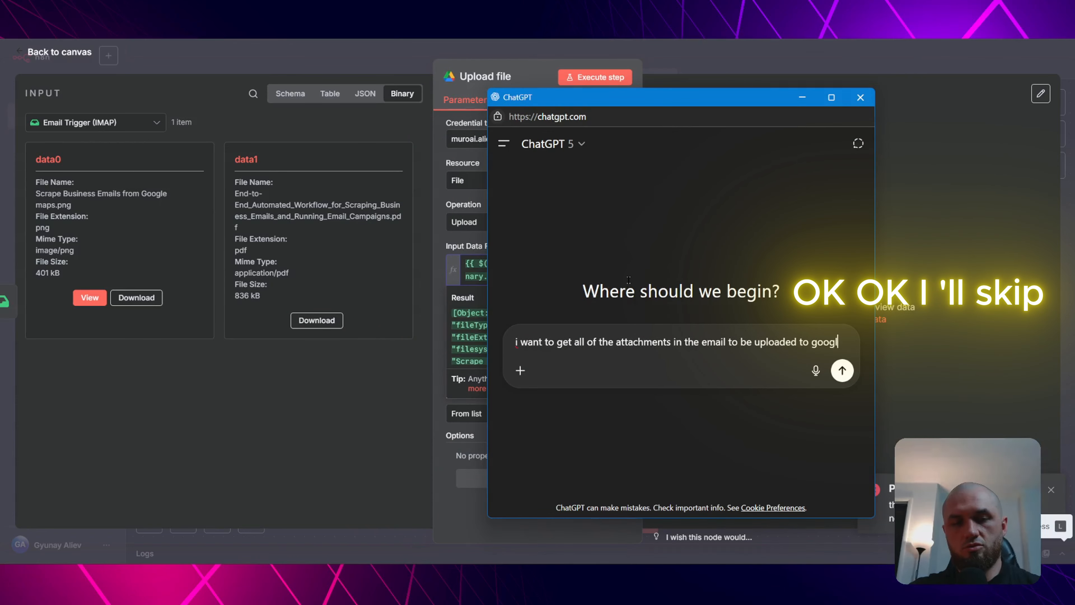
key("Return")
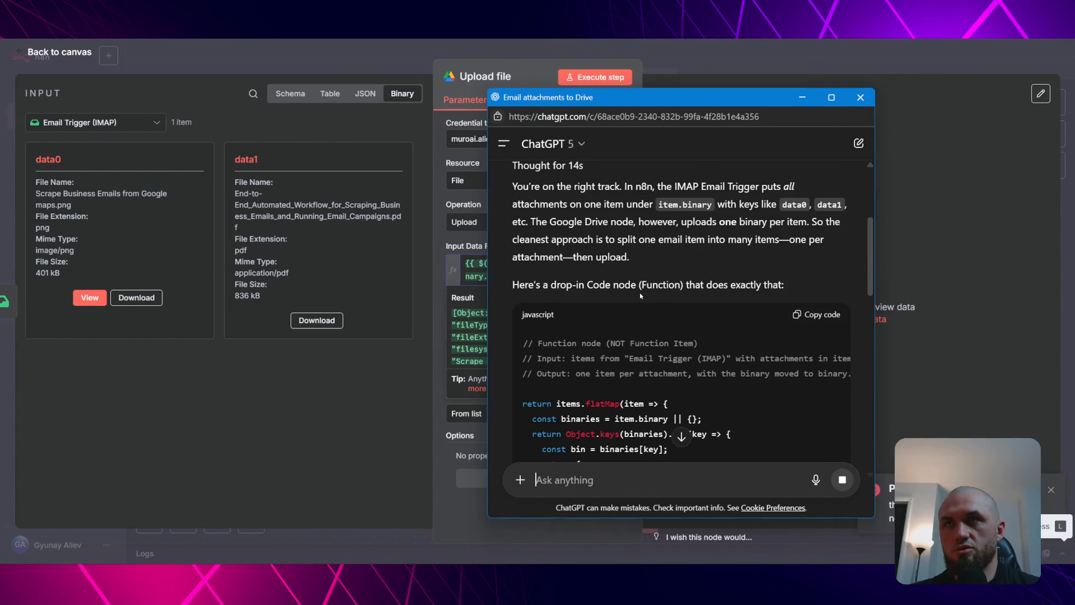
Copy the JavaScript code from ChatGPT's answer and return to the n8n workflow canvas.
scroll(675, 272, "down", 1)
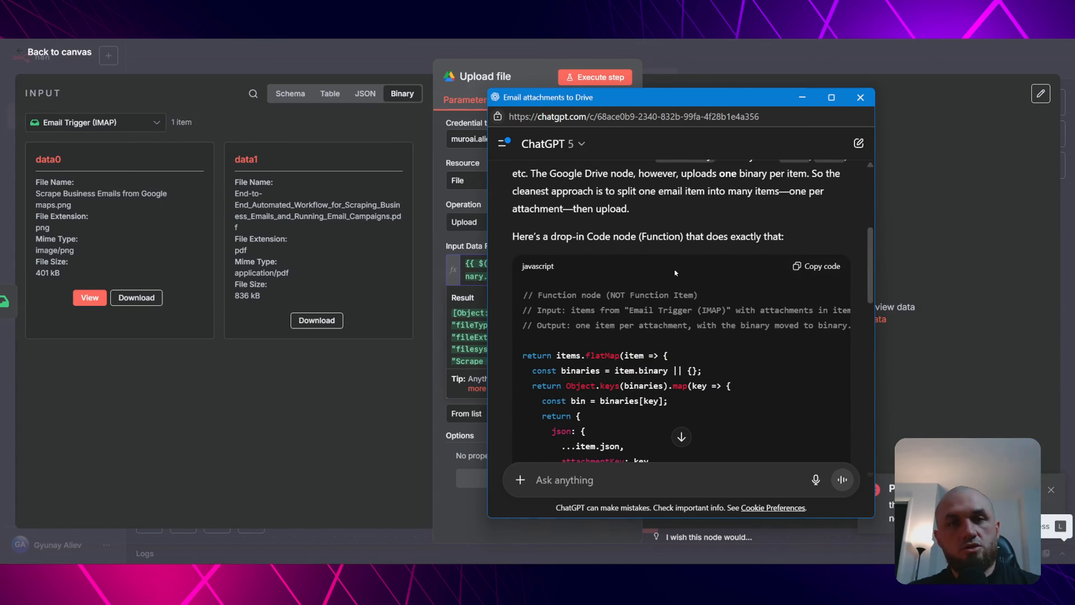
left_click(816, 267)
left_click(385, 56)
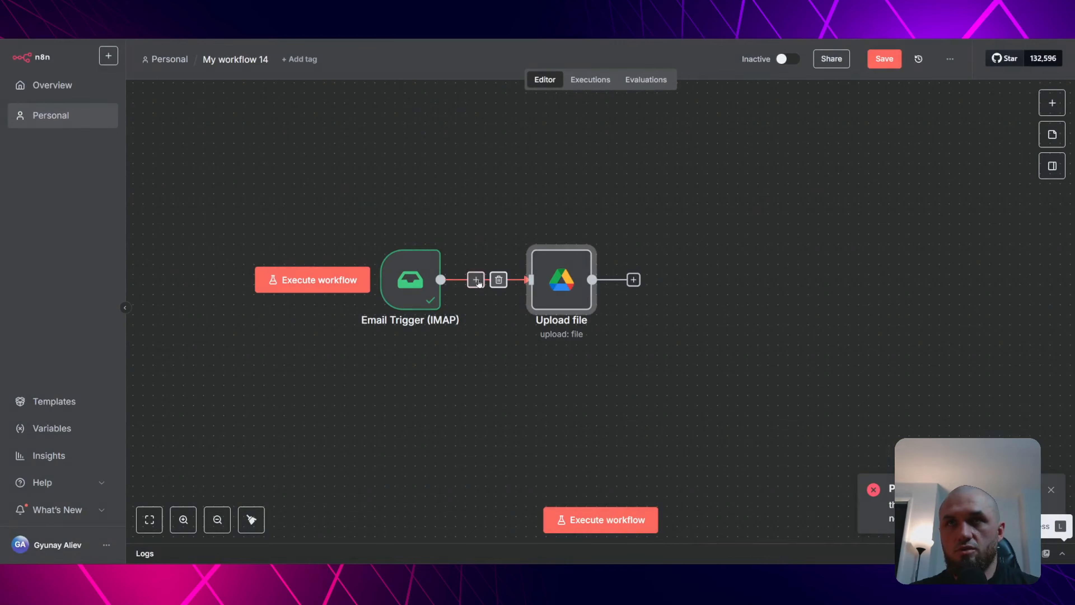
Insert a Code node between the Email Trigger and Upload file nodes and paste the copied JavaScript into it.
left_click(478, 283)
type("code")
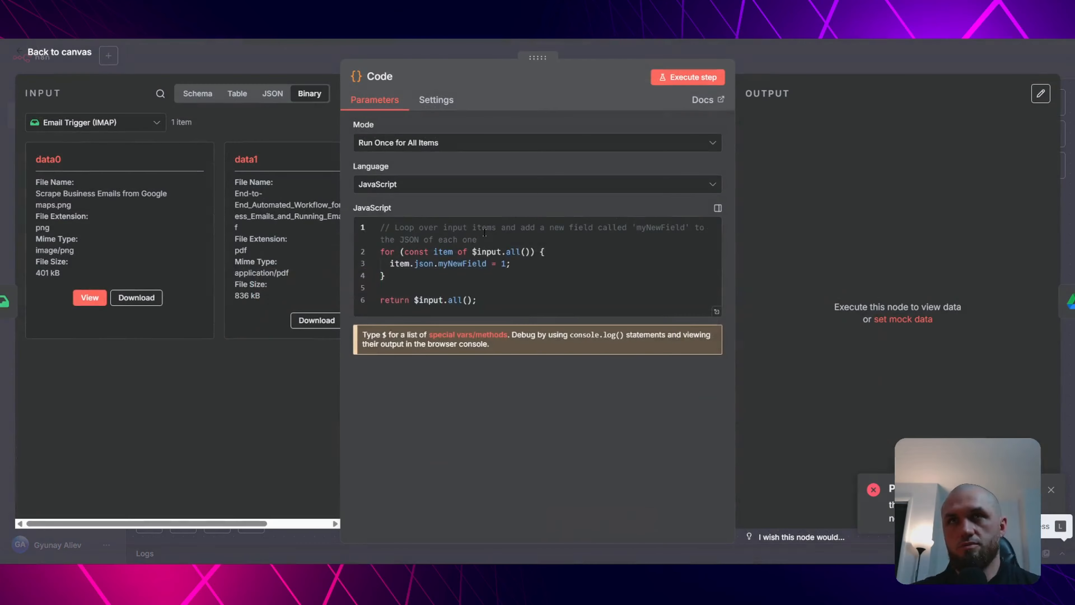
key("Escape")
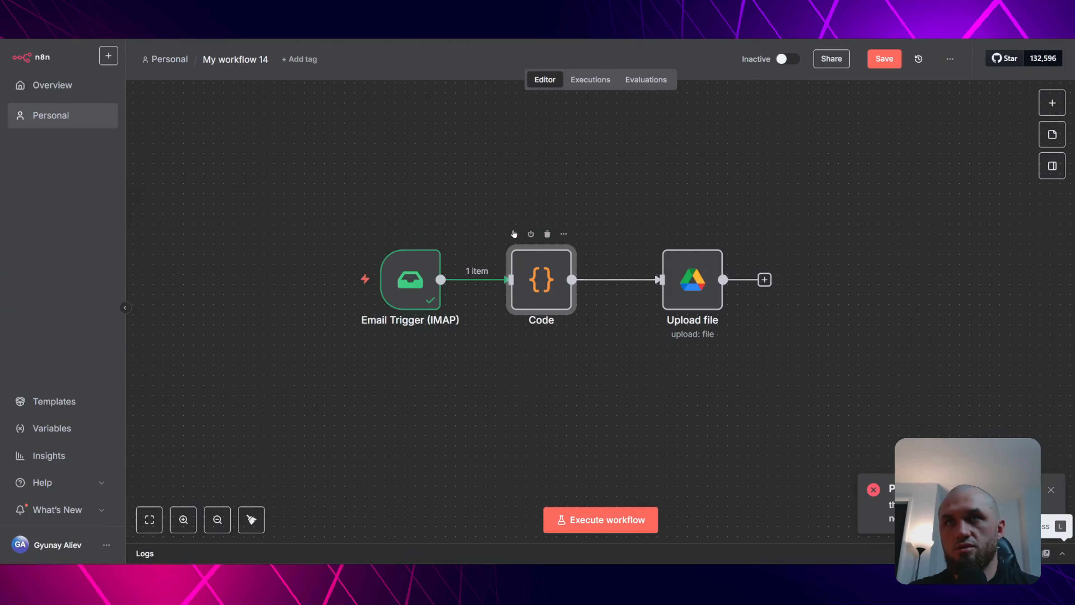
Execute the Code node and check the attachment items in its binary output.
left_click(514, 234)
double_click(543, 291)
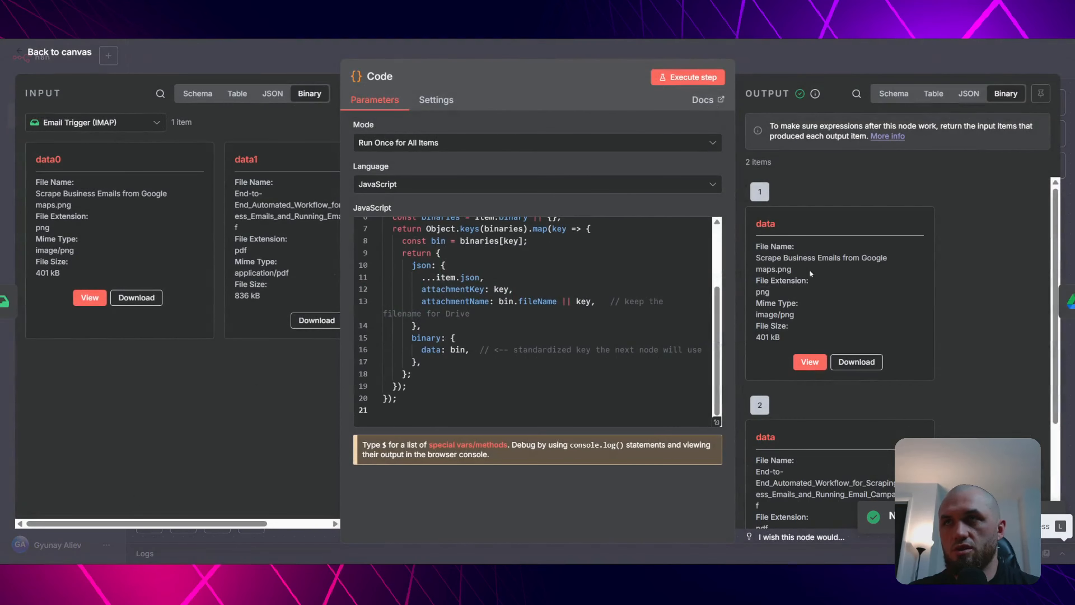
key("Escape")
Set the Upload file node's Input Data Field Name to data and return to the canvas.
double_click(693, 281)
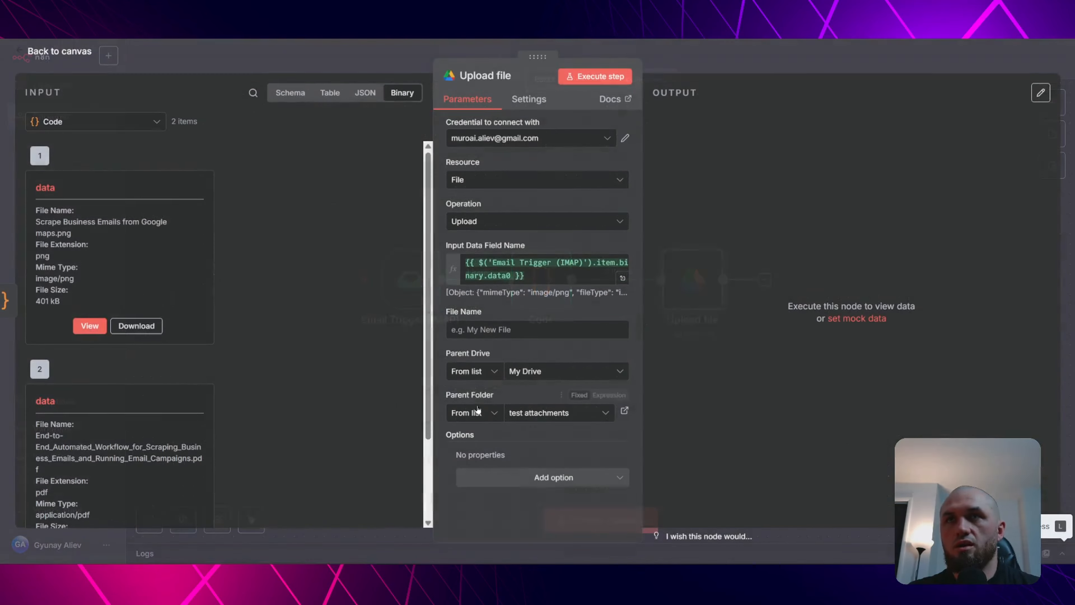
scroll(129, 410, "down", 3)
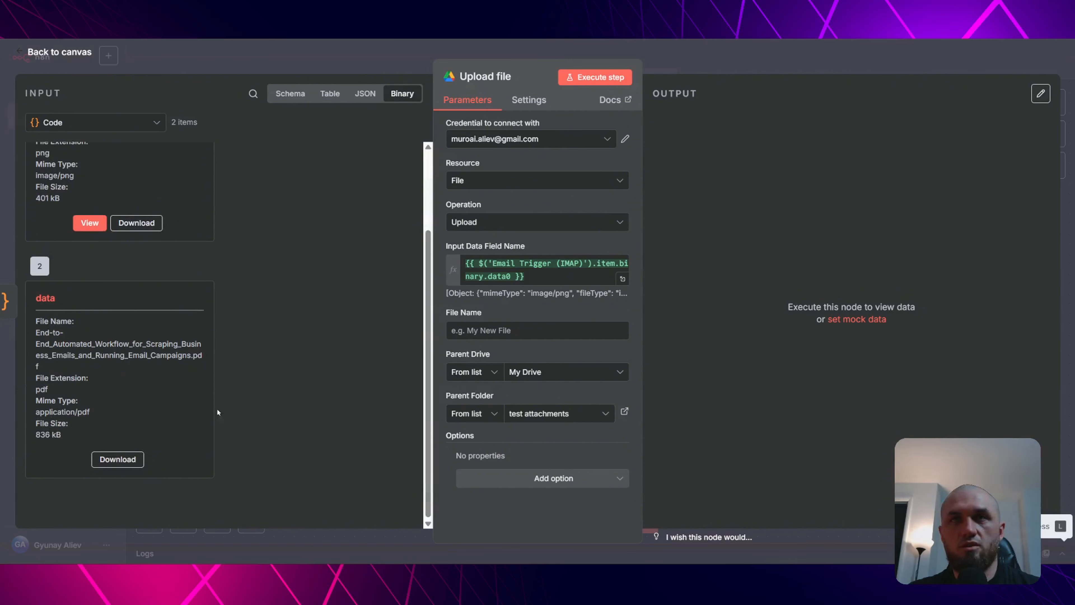
left_click(547, 279)
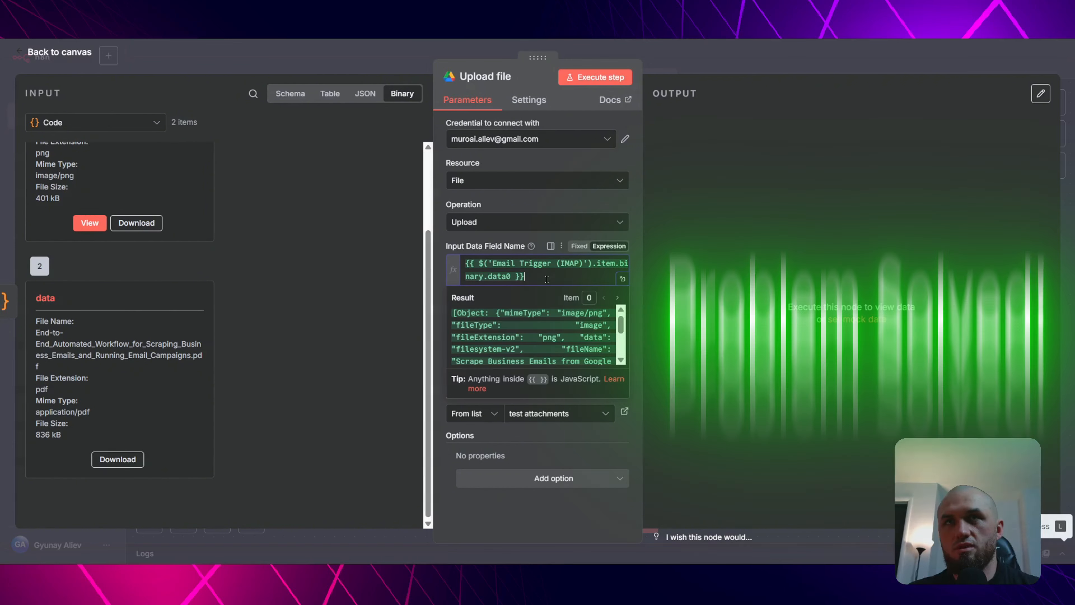
key("ctrl+a")
type("data")
left_click(493, 242)
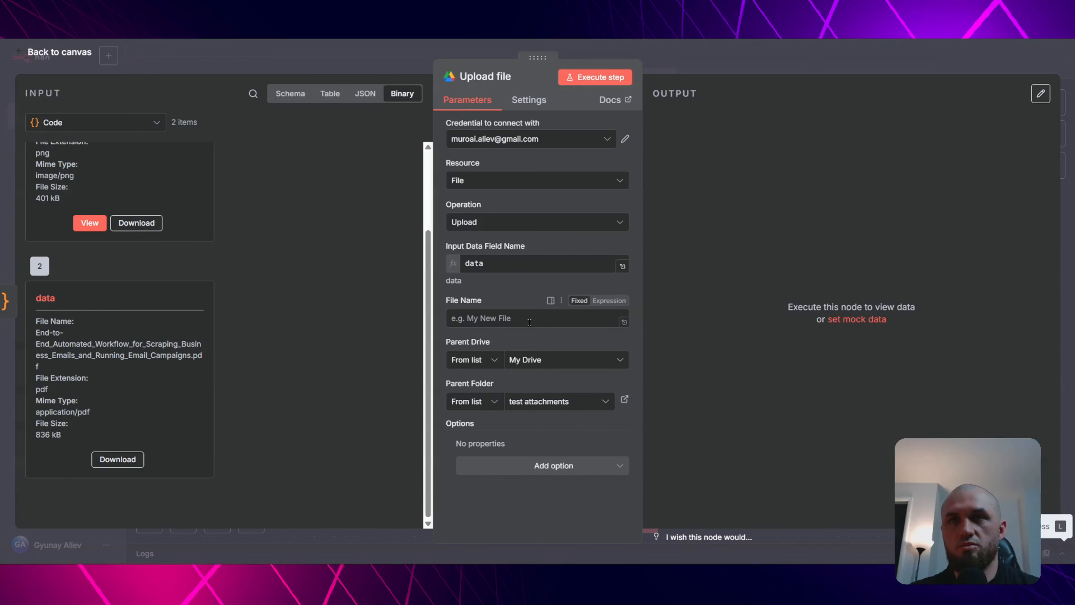
key("Escape")
Move the Upload file node slightly up and insert a Google Drive Create folder node between it and the Code node.
left_click(682, 198)
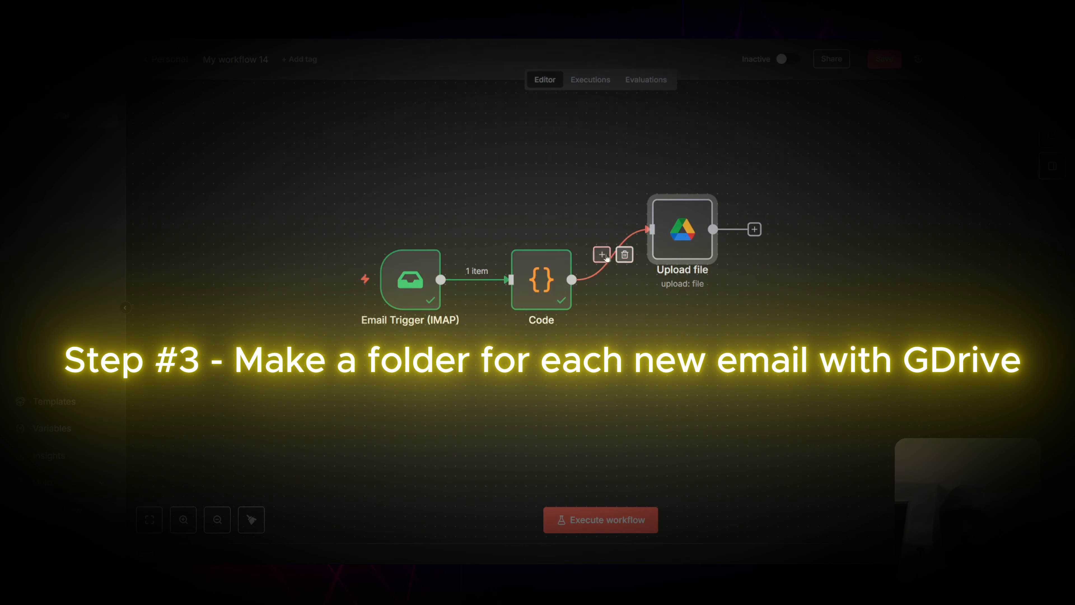
left_click(602, 255)
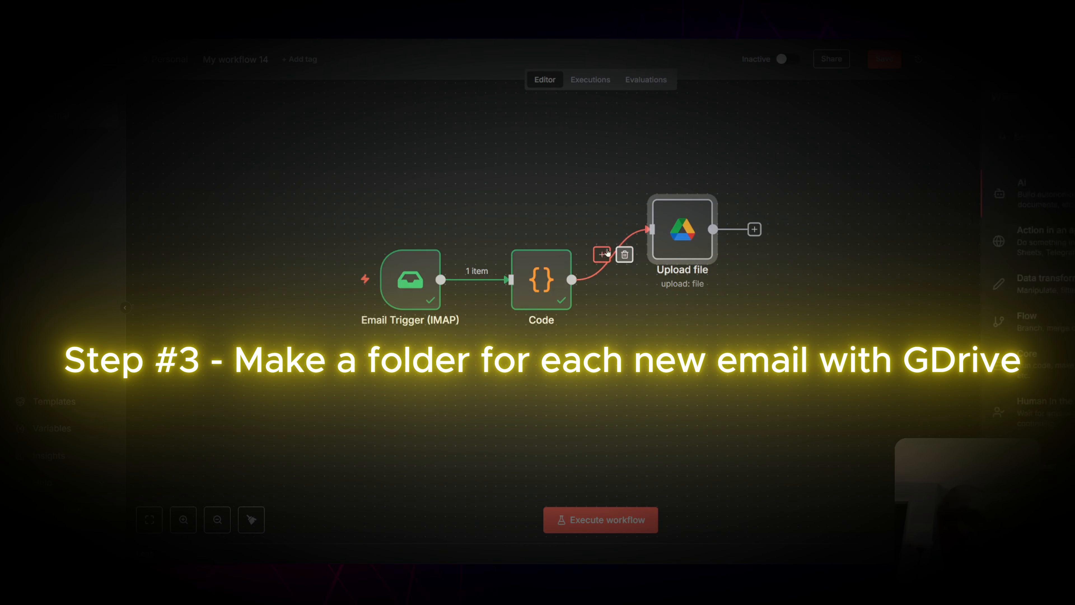
type("drive")
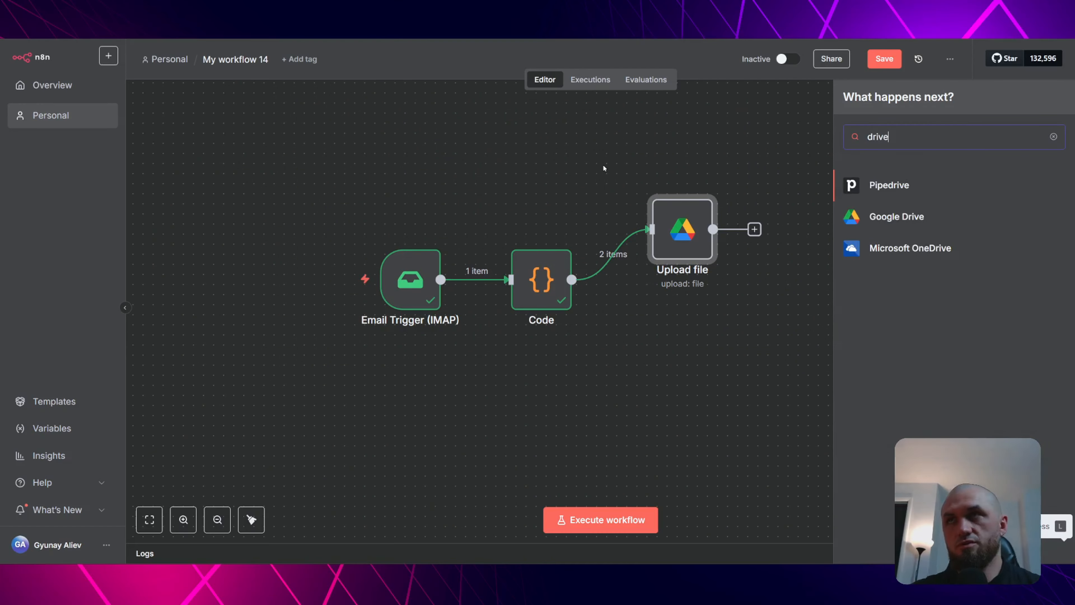
left_click(893, 215)
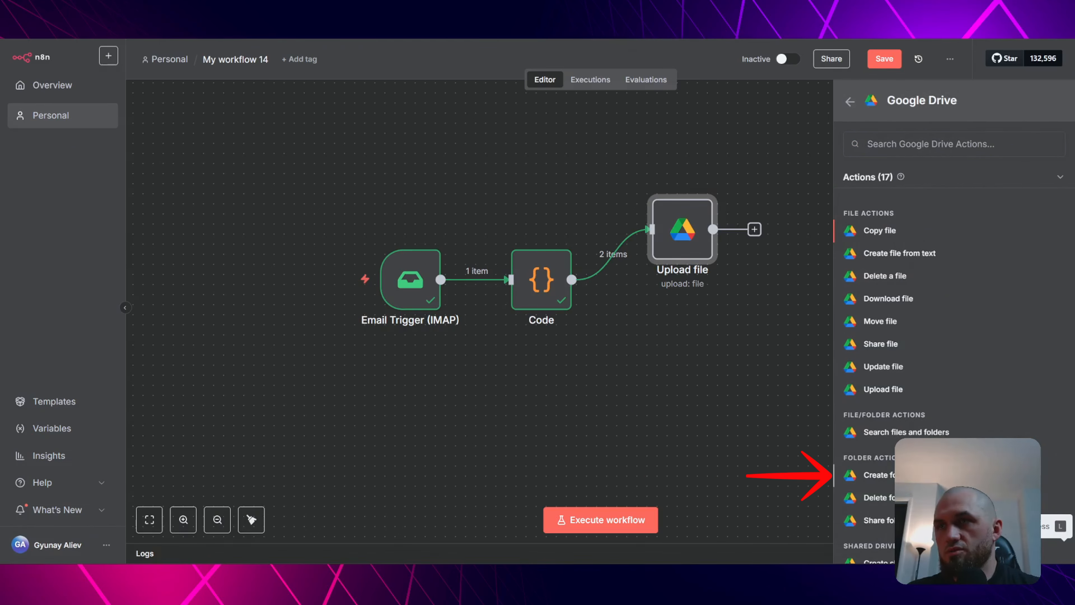
left_click(878, 475)
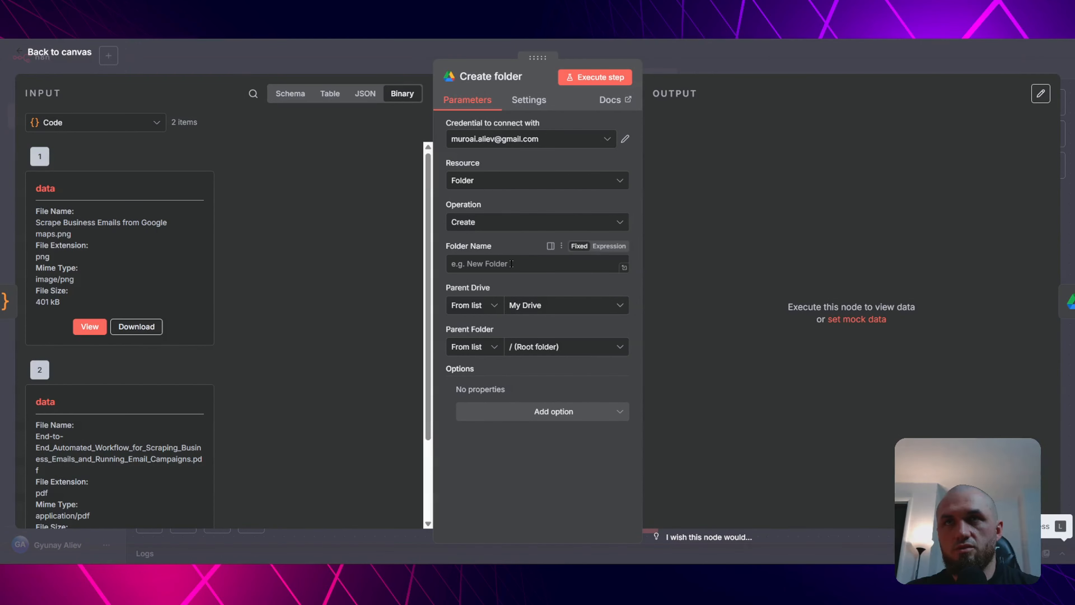
Set the Create folder node's Folder Name to the expression {{ $('Email Trigger (IMAP)').item.json.from.text }}.
left_click(502, 265)
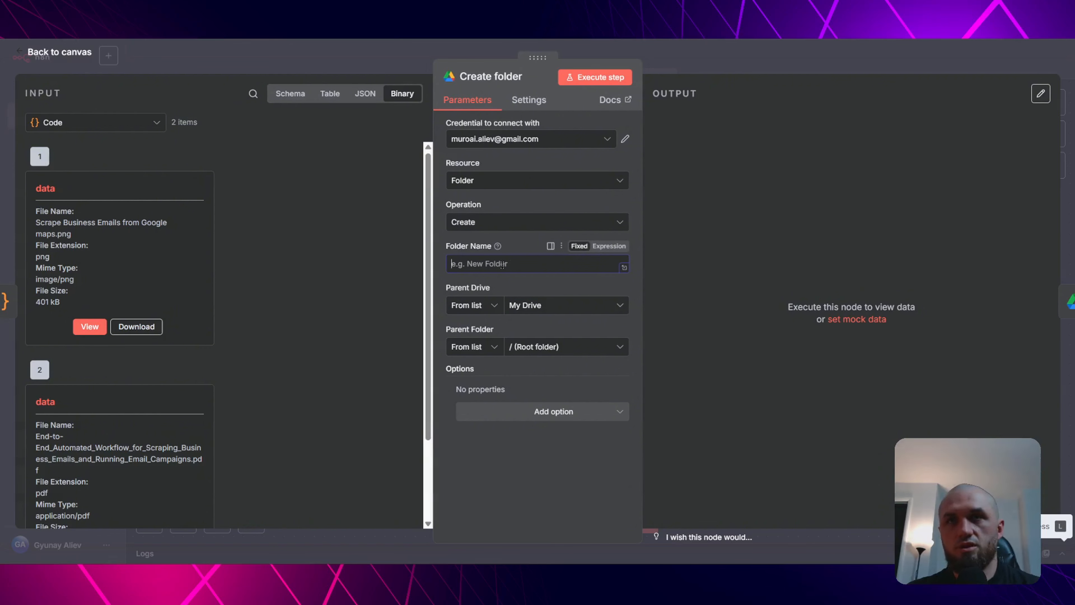
type("{{ $")
key("Down")
key("Down")
key("Down")
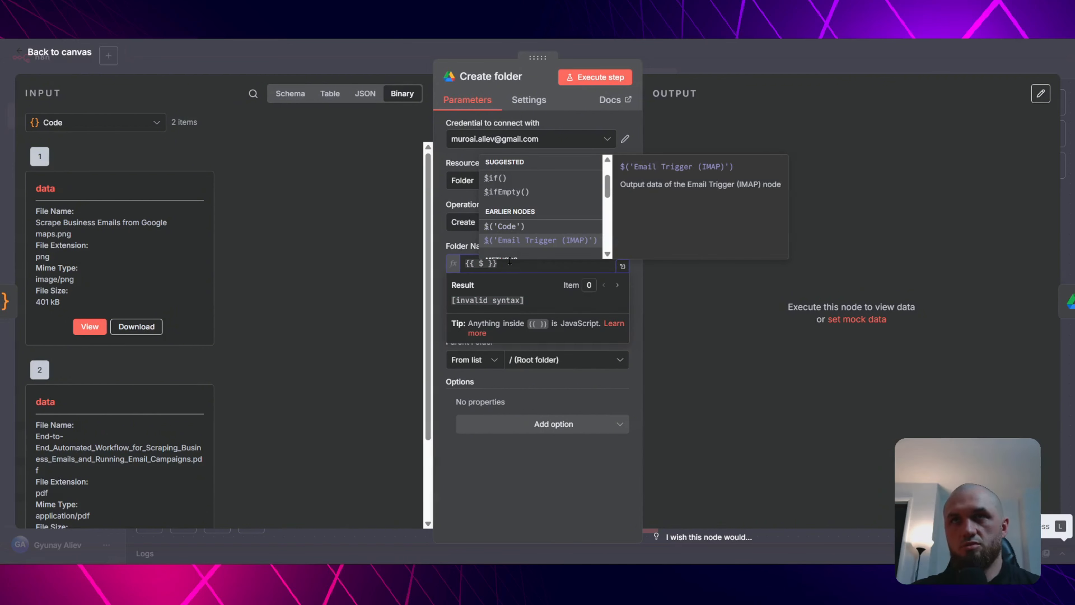
key("Return")
type(".")
key("Return")
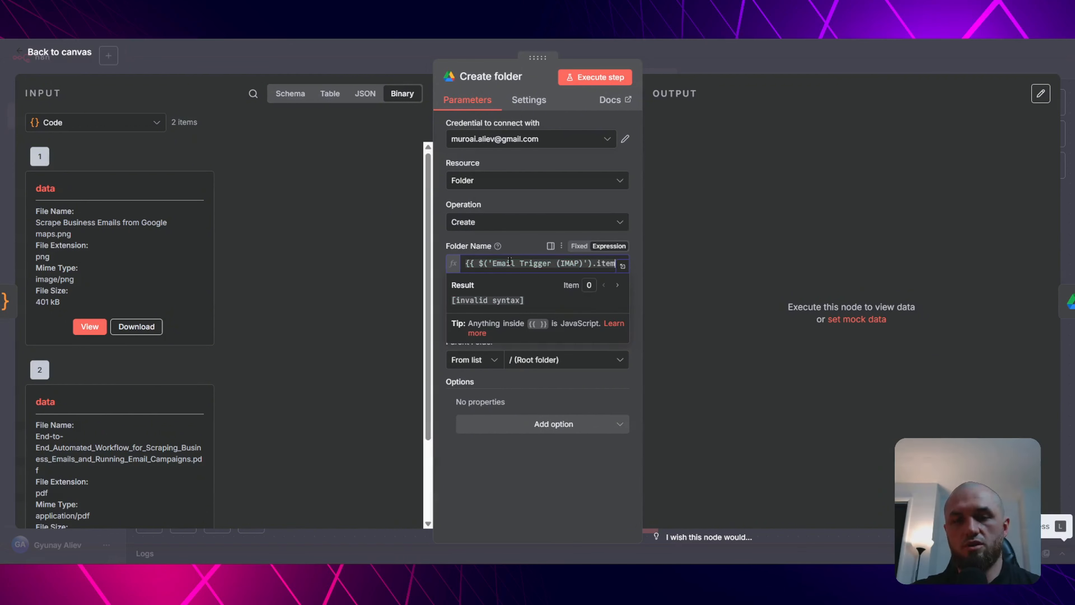
type(".json.from.text")
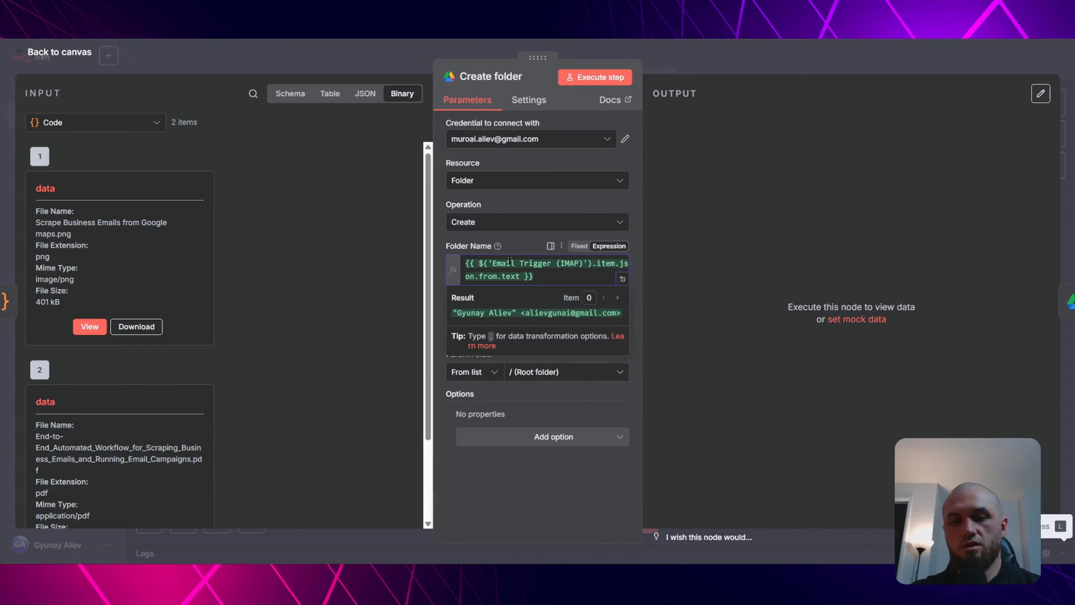
Append .extractEmail() to the from.text expression in the Create folder node's Folder Name.
type(".")
type("ex")
key("Down")
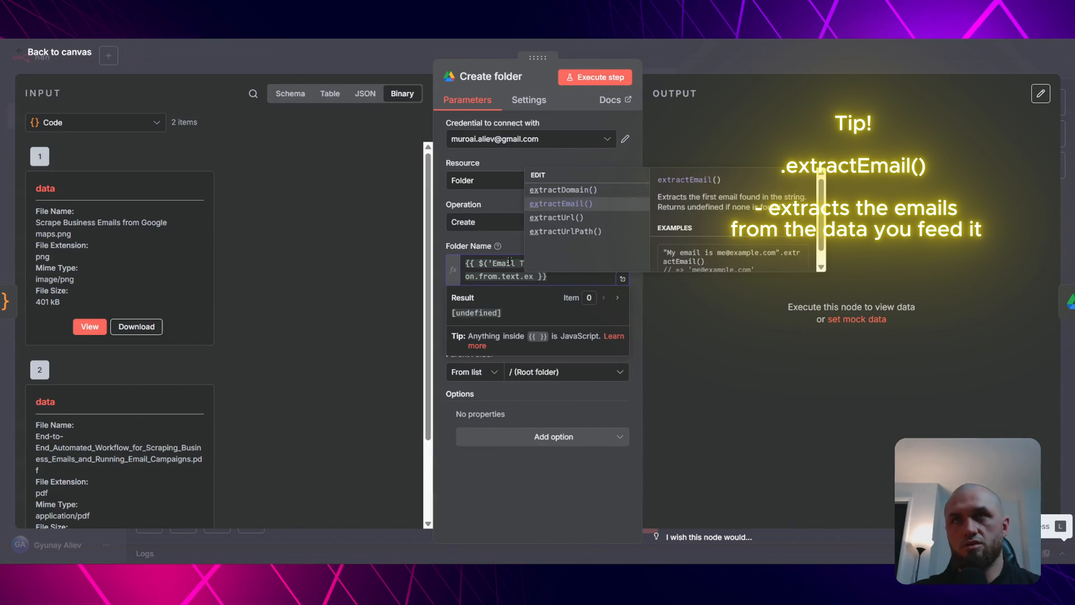
key("Return")
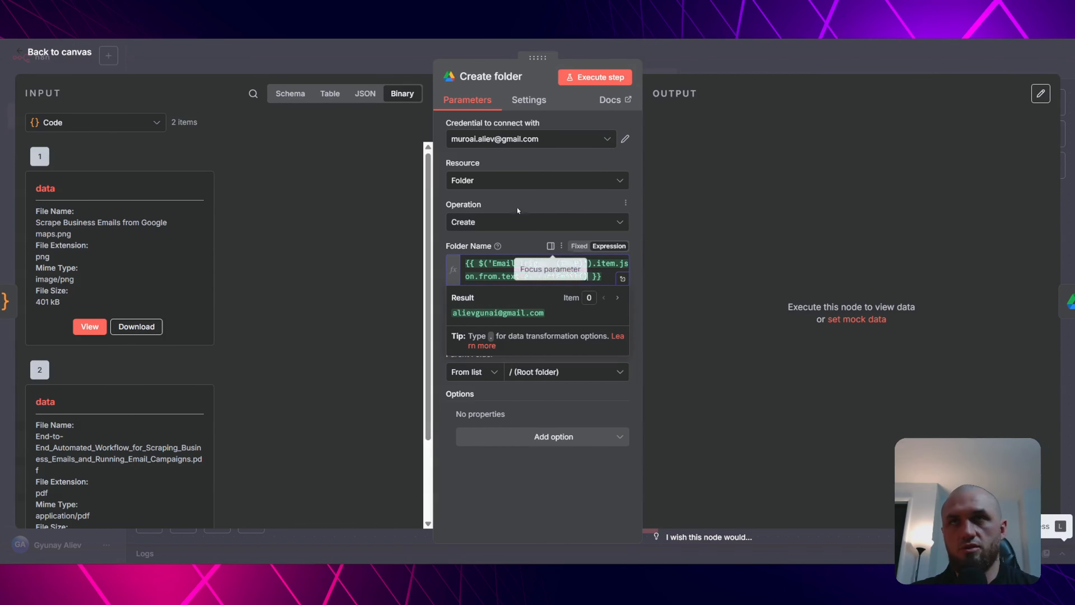
left_click(501, 197)
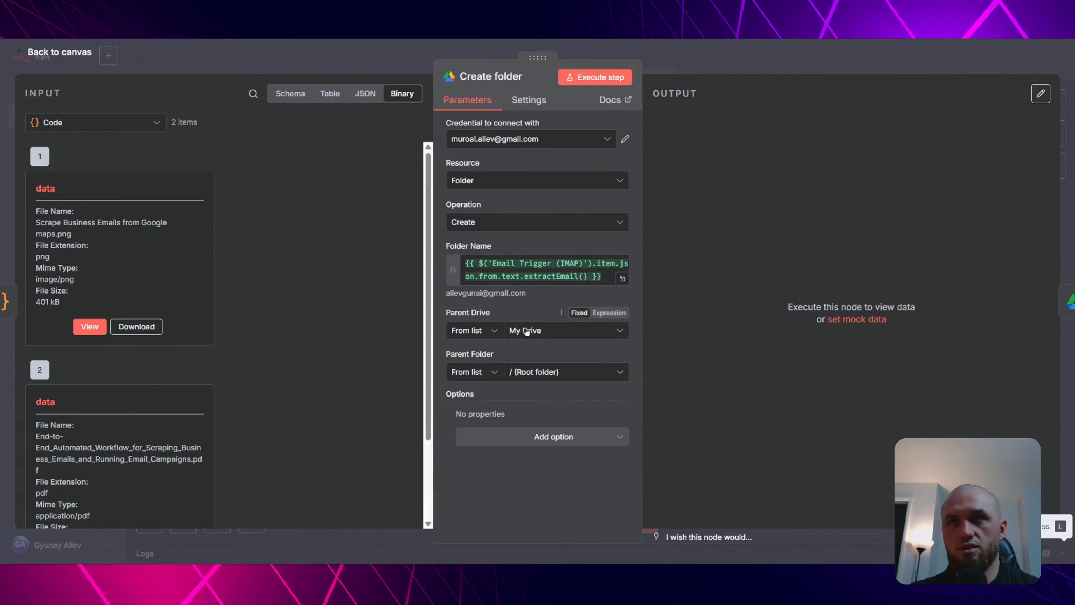
Set the Create folder node's Parent Folder to test attachments and return to the canvas.
left_click(550, 371)
type("test")
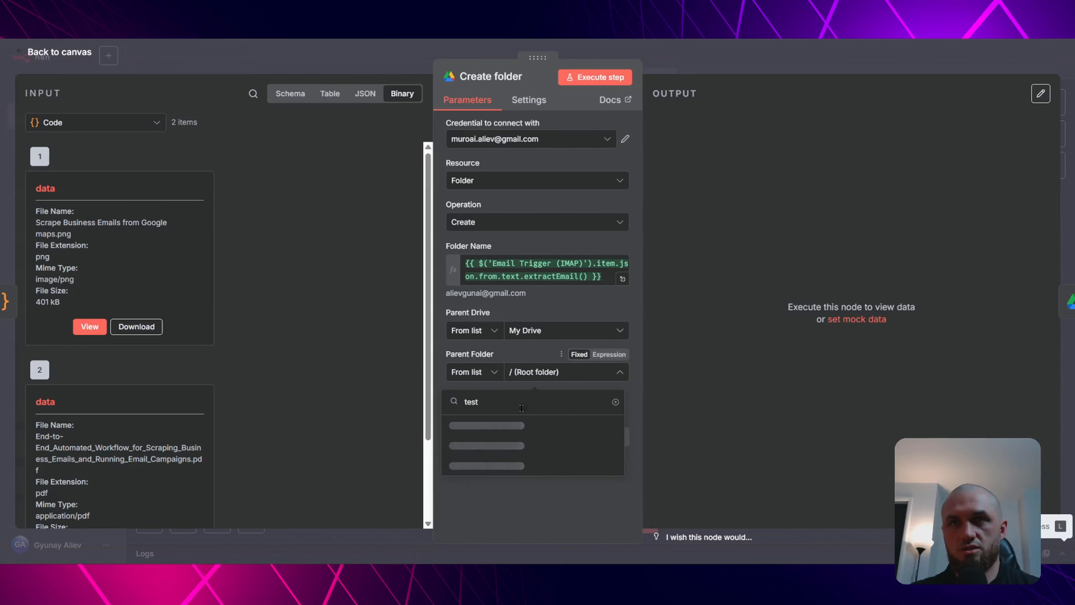
left_click(508, 426)
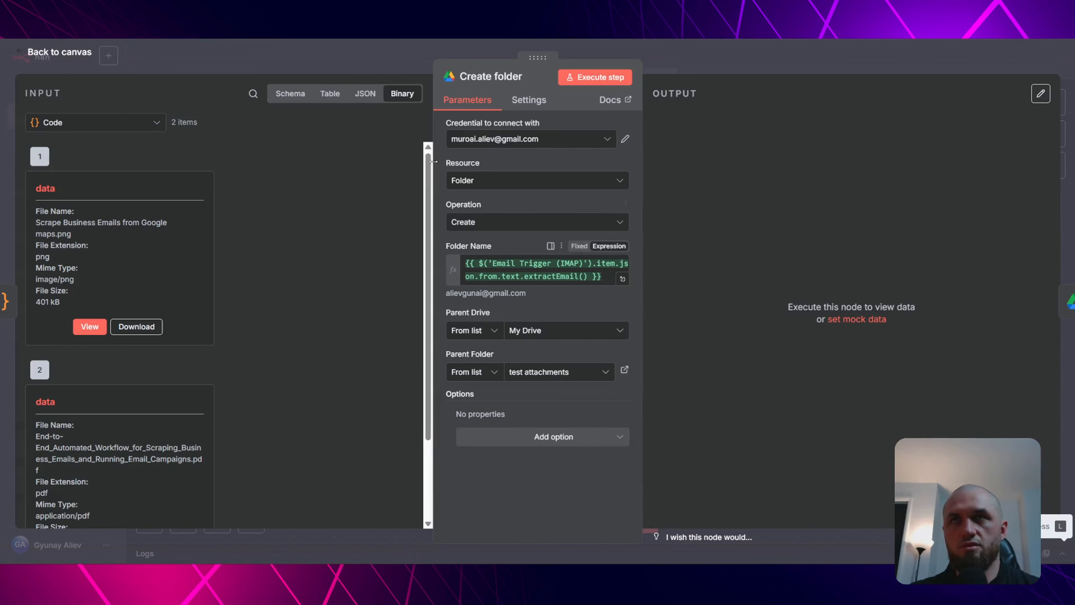
key("Escape")
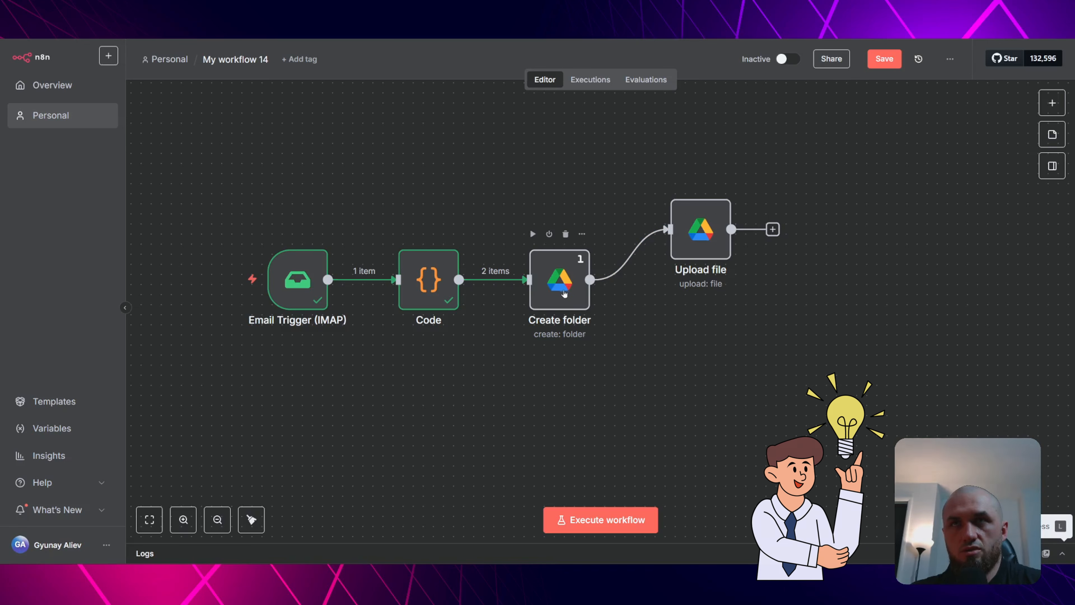
Separate Create folder and Upload file into two branches, placing Upload file below and connecting it directly to the Code node.
left_click_drag(560, 280, 549, 159)
left_click(638, 194)
left_click_drag(700, 229, 580, 320)
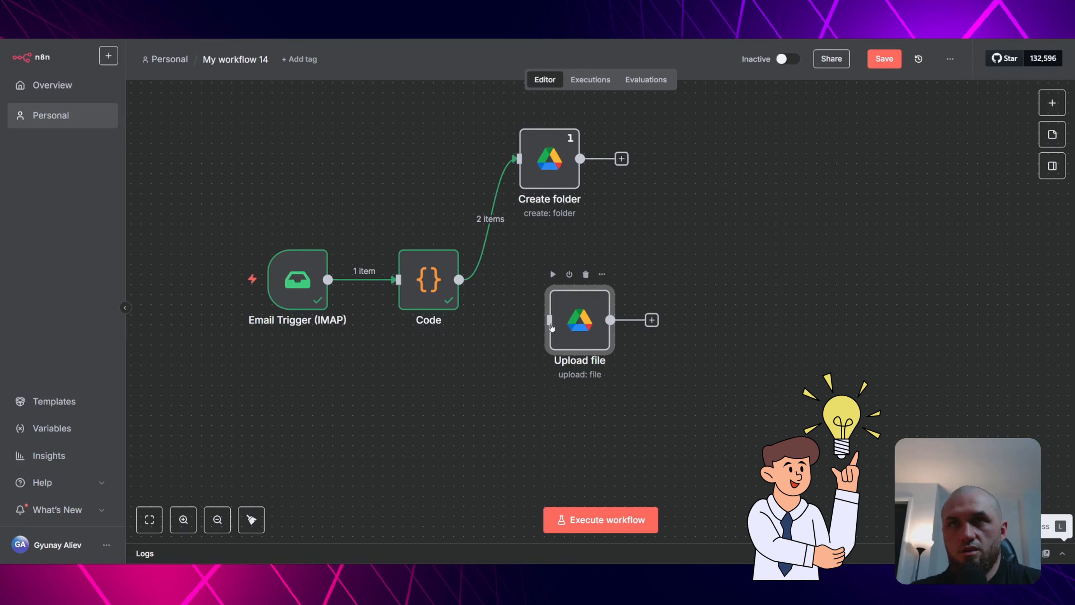
left_click_drag(459, 279, 554, 287)
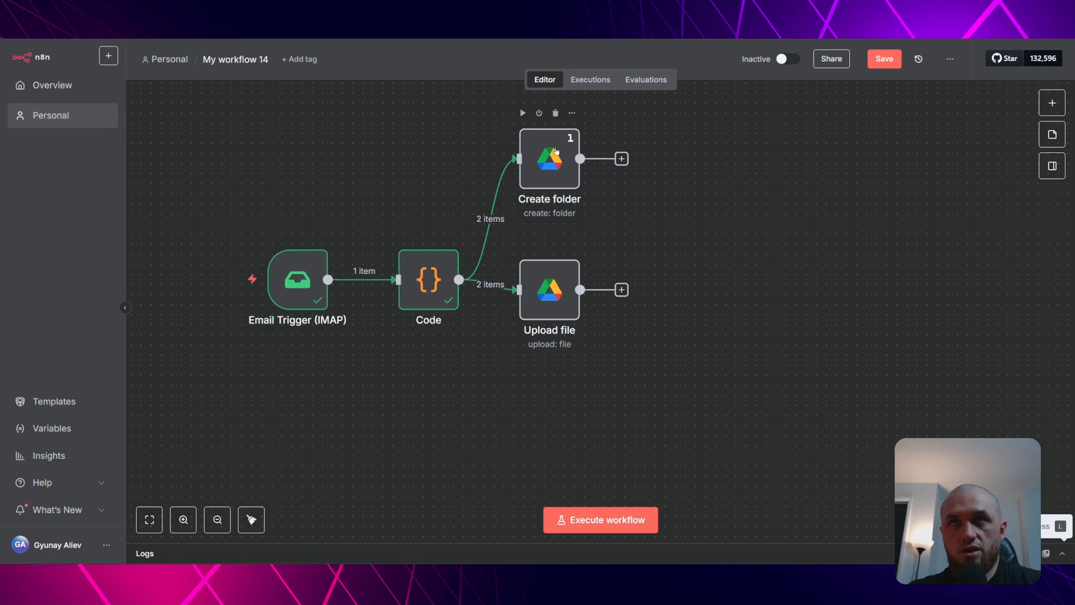
Shift the Create folder node further along its branch and insert a Google Drive Search files and folders node between Code and it.
left_click_drag(561, 177, 622, 166)
mouse_move(513, 219)
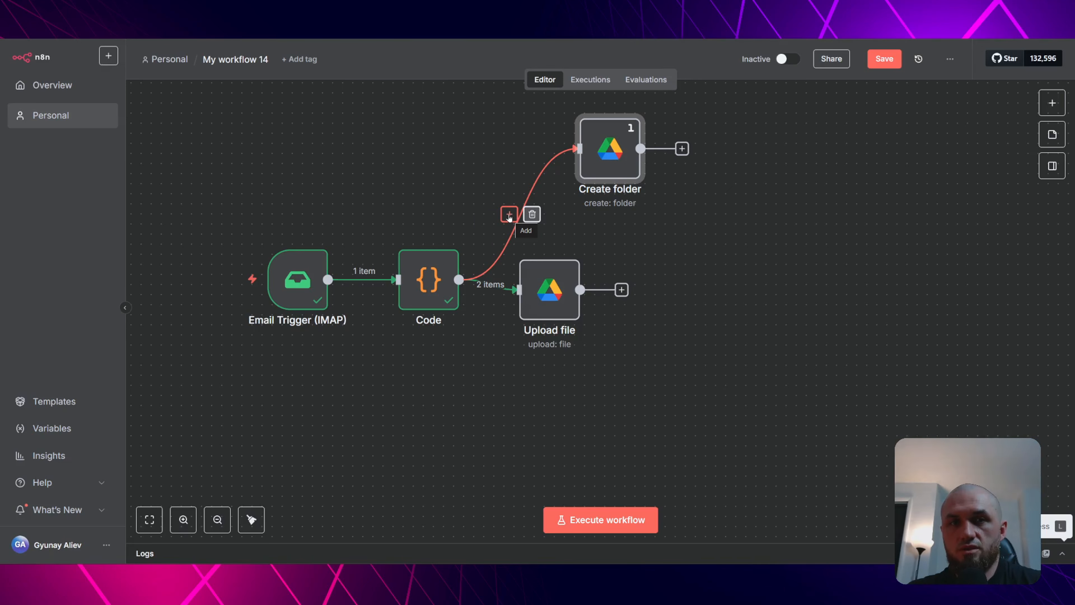
left_click(509, 215)
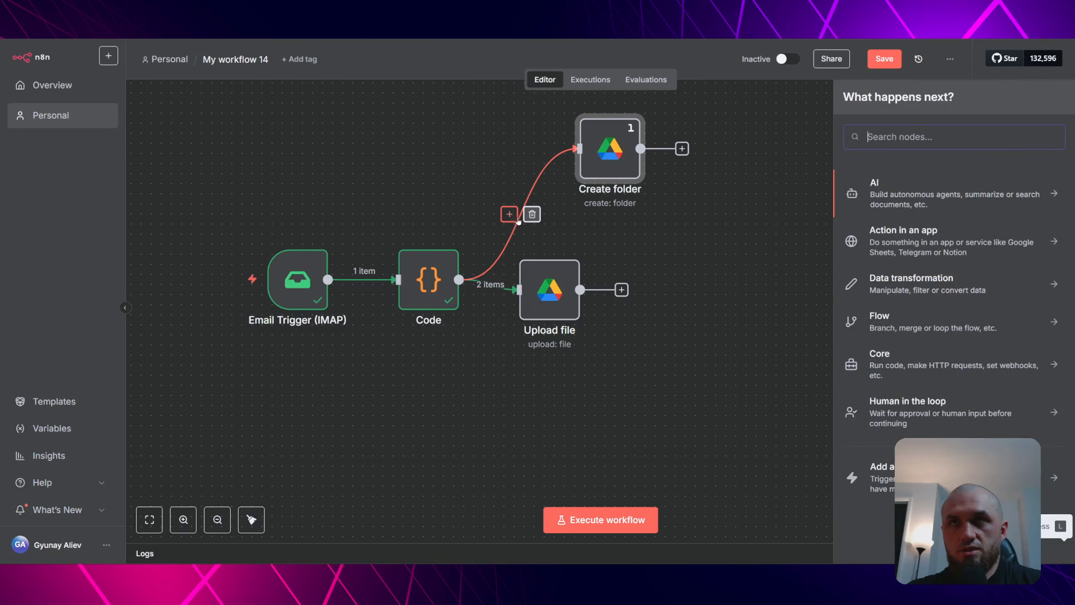
type("if")
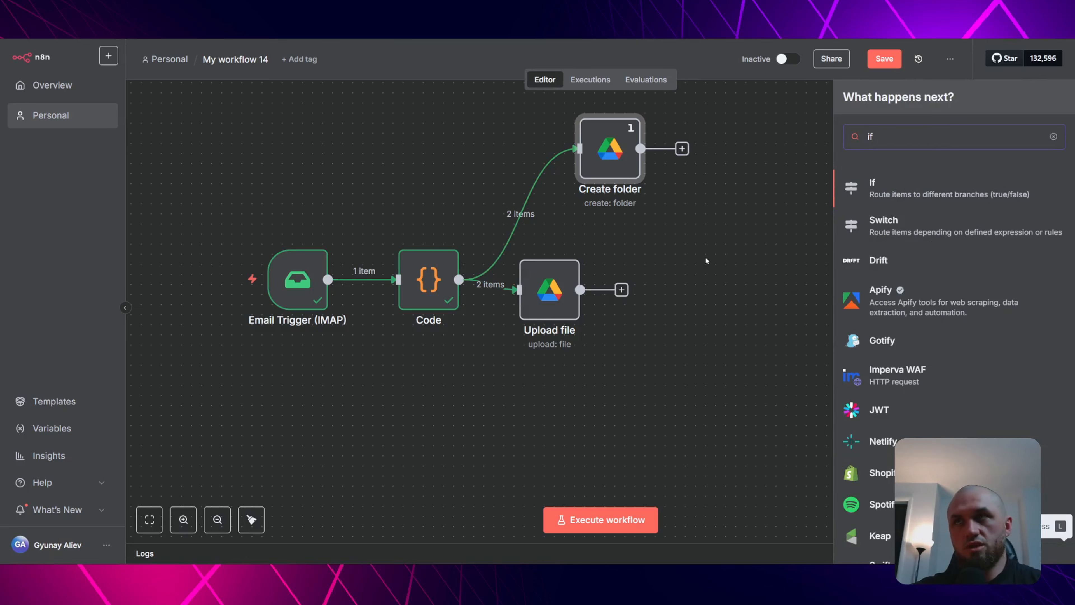
key("BackSpace")
key("BackSpace")
type("drive")
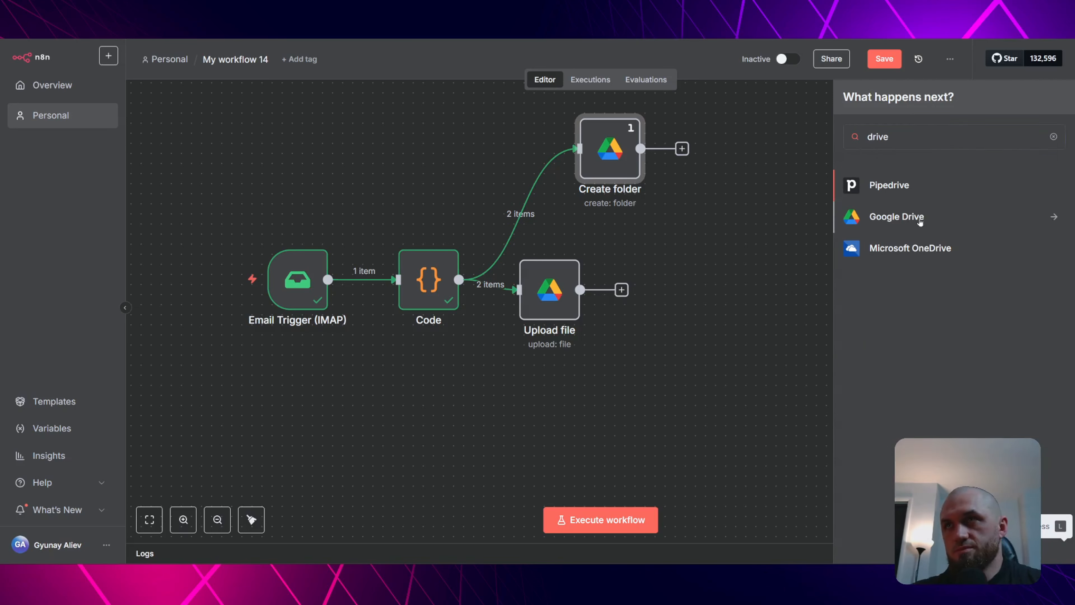
left_click(918, 219)
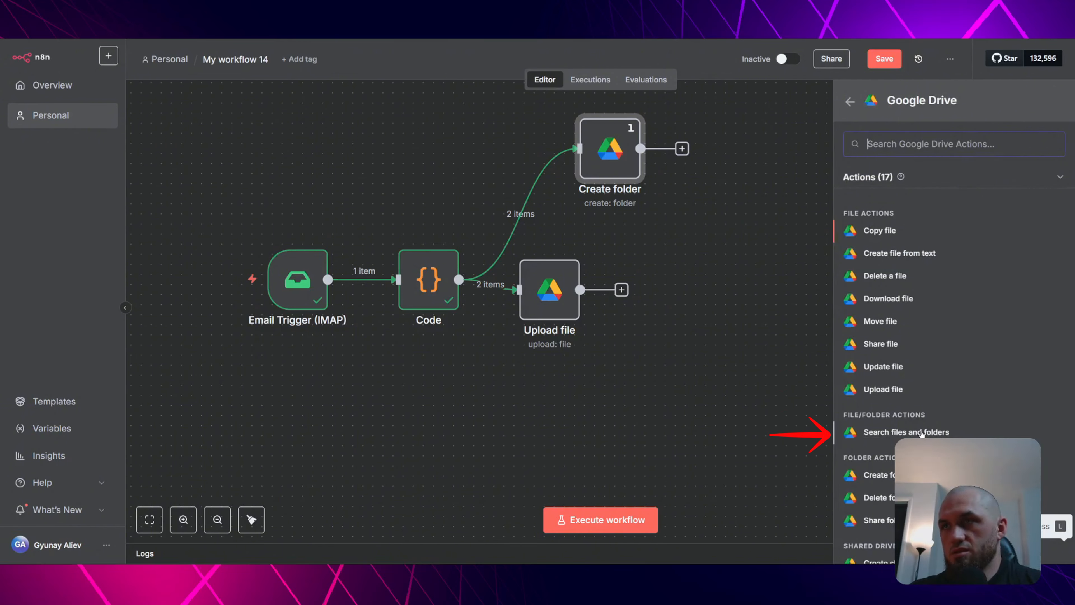
left_click(906, 432)
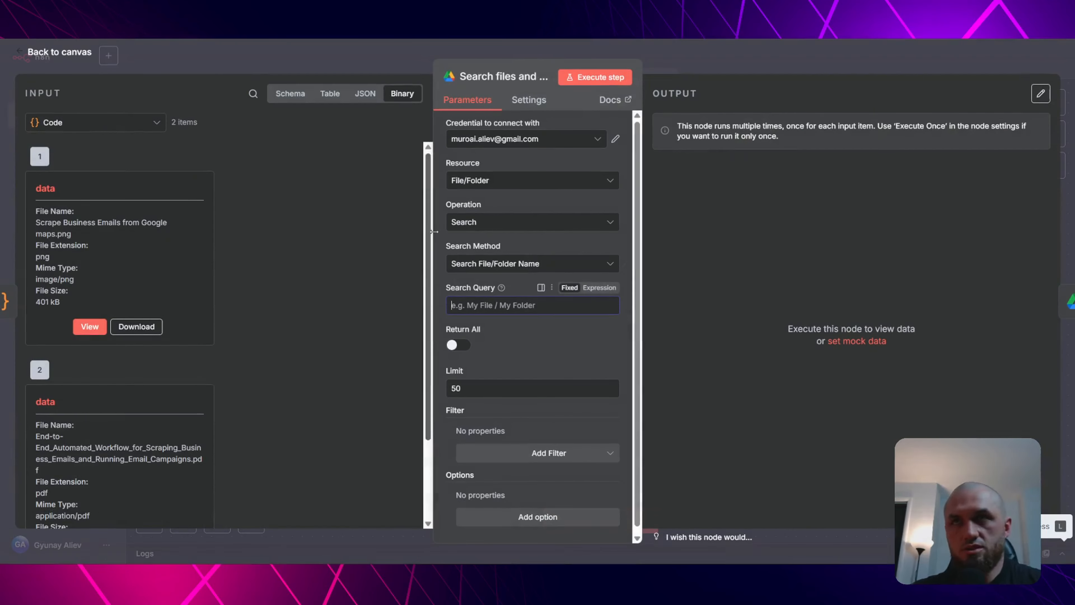
Set the Search Query to {{ $('Email Trigger (IMAP)').item.json.from.text.extractEmail() }} and turn on Return All.
left_click(511, 306)
type("{{")
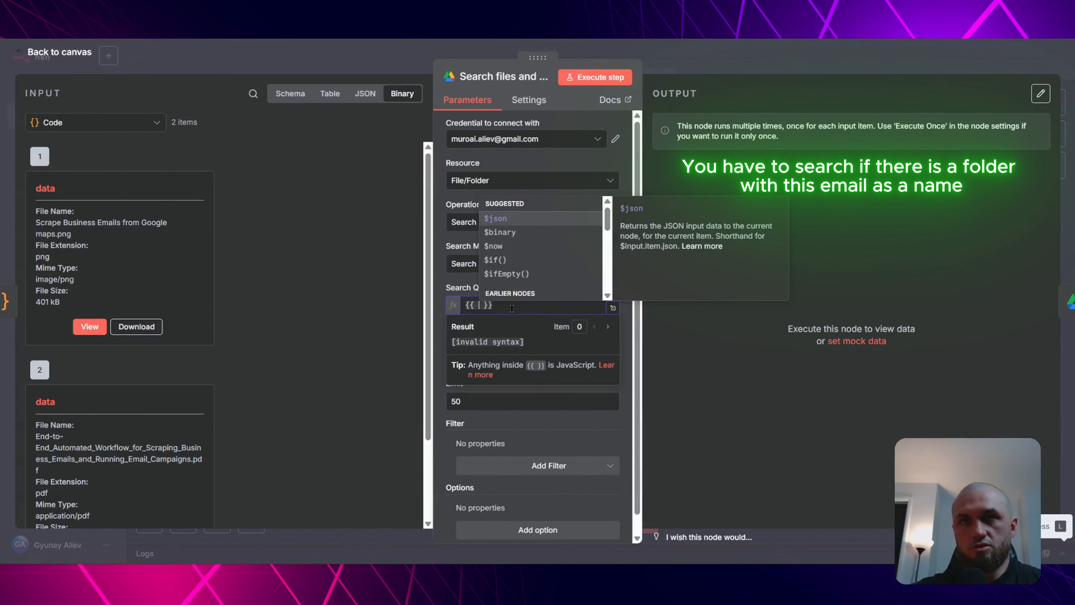
key("Down")
key("Down")
key("Down")
key("Down")
key("Down")
key("Down")
key("Return")
type(".item")
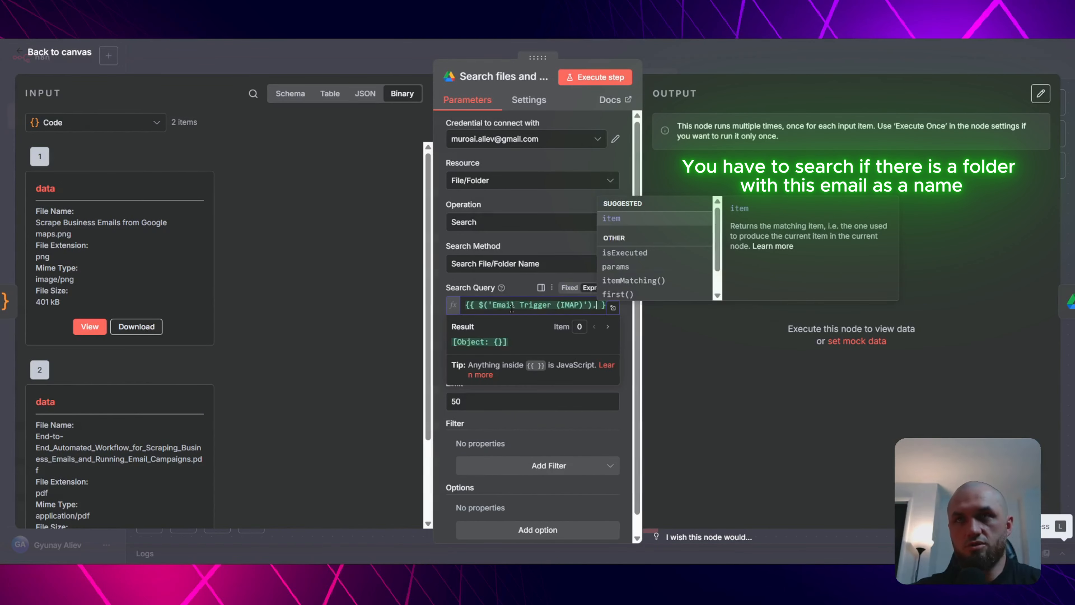
key("Return")
type(".json")
key("Return")
type(".from.")
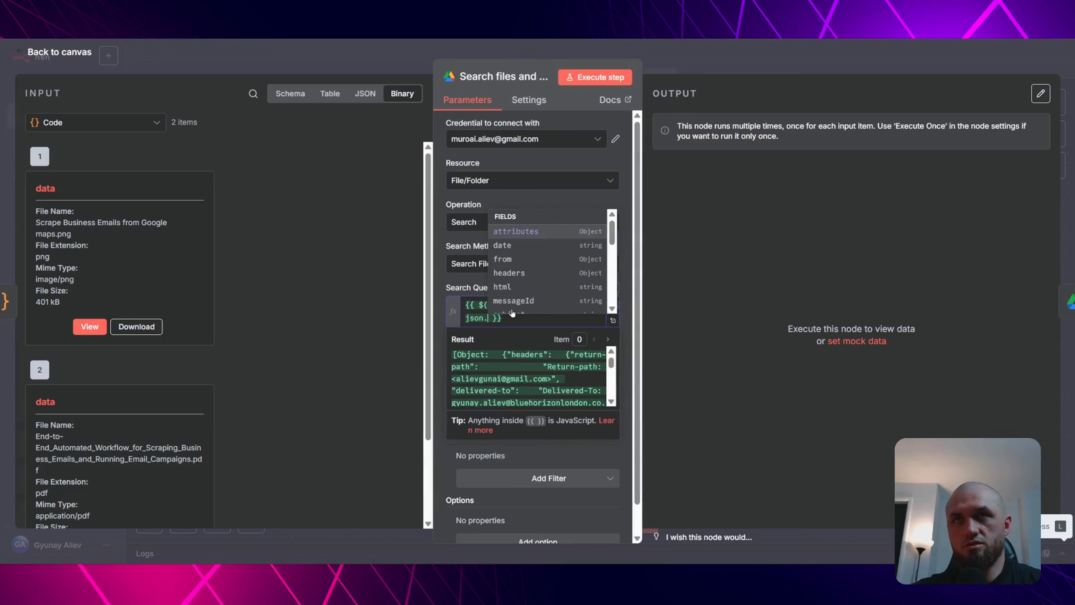
type("text.")
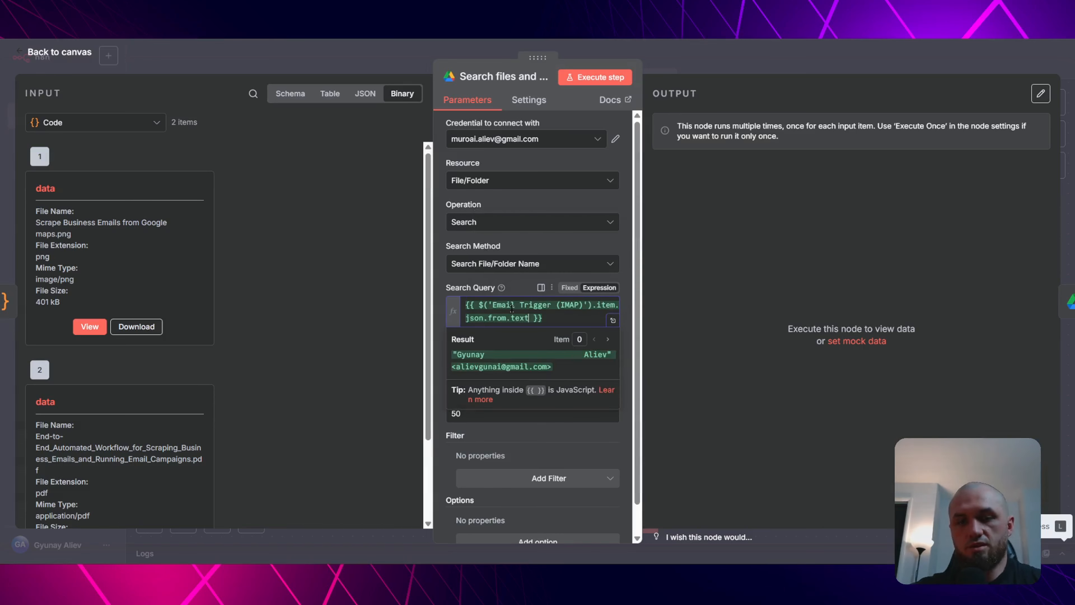
type("extractEmail()")
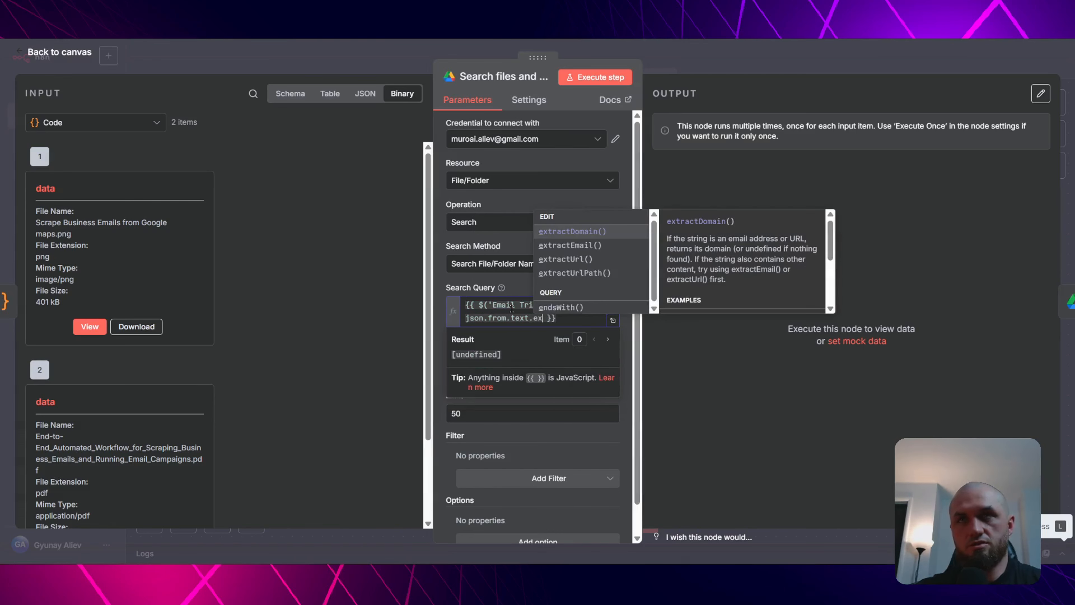
key("Return")
left_click(524, 281)
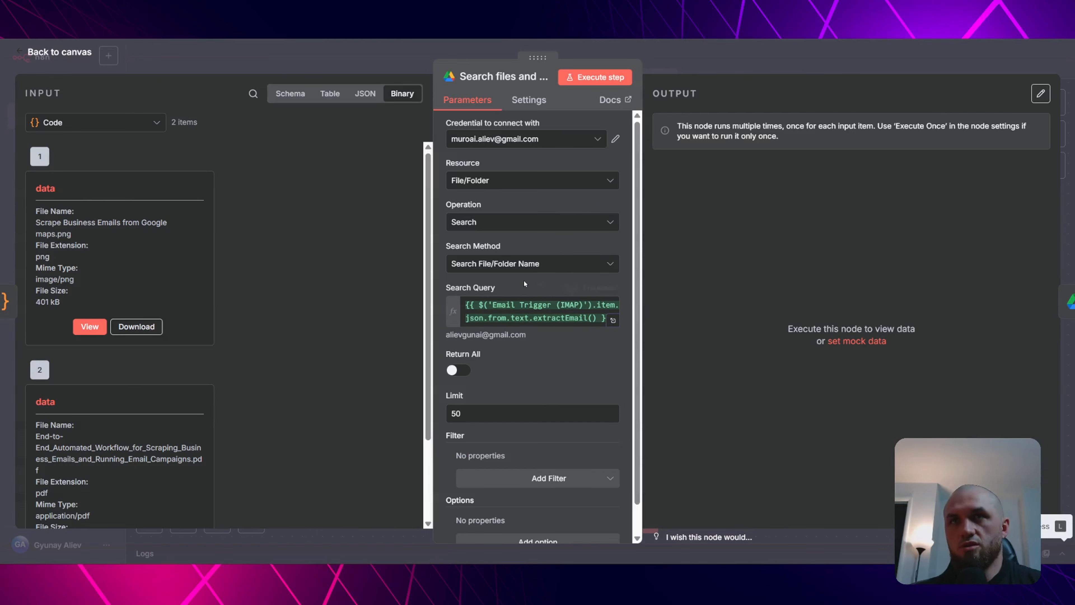
left_click_drag(527, 337, 446, 333)
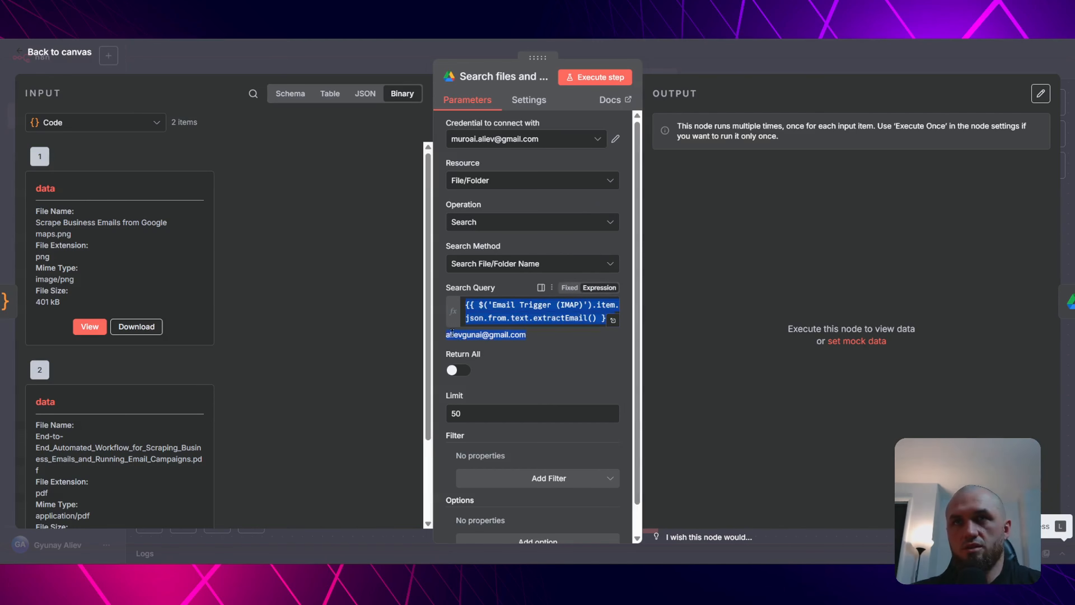
left_click(459, 370)
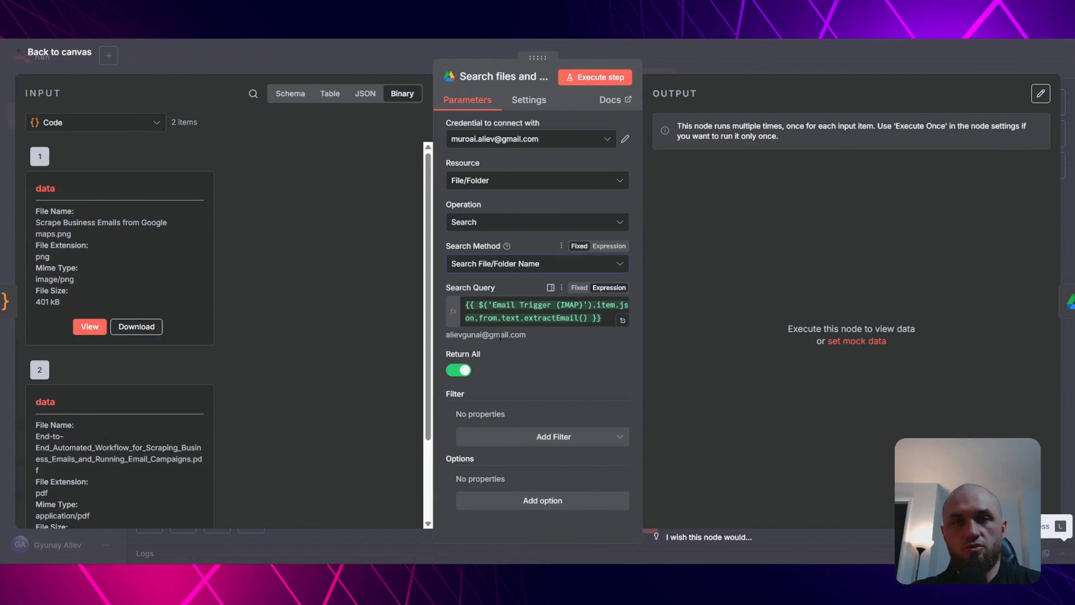
key("Escape")
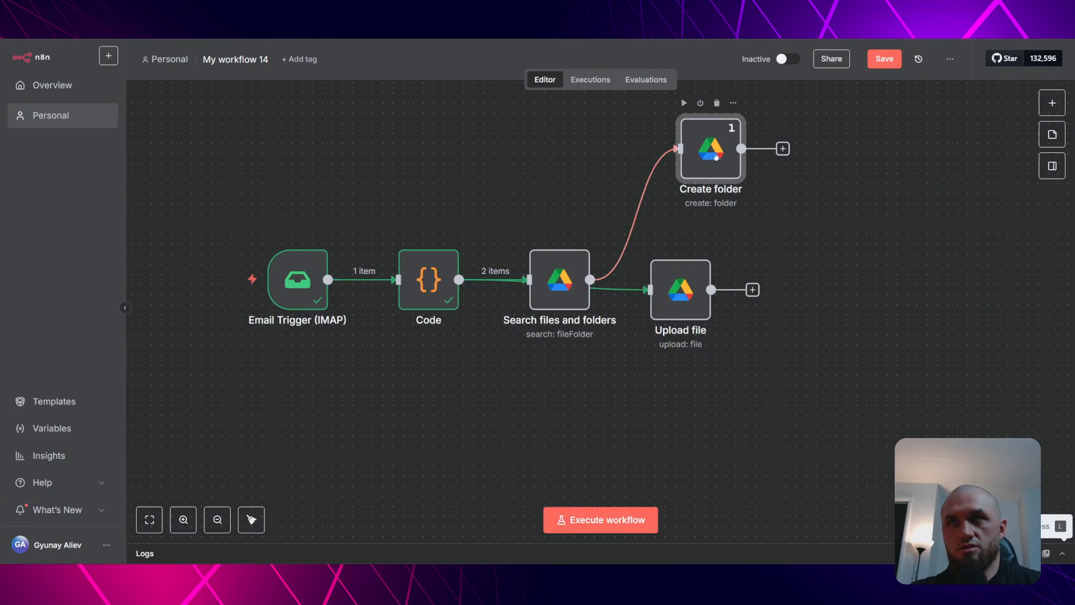
Move the Search files and folders node up beside Create folder, then execute it and check its output.
left_click_drag(573, 194, 565, 167)
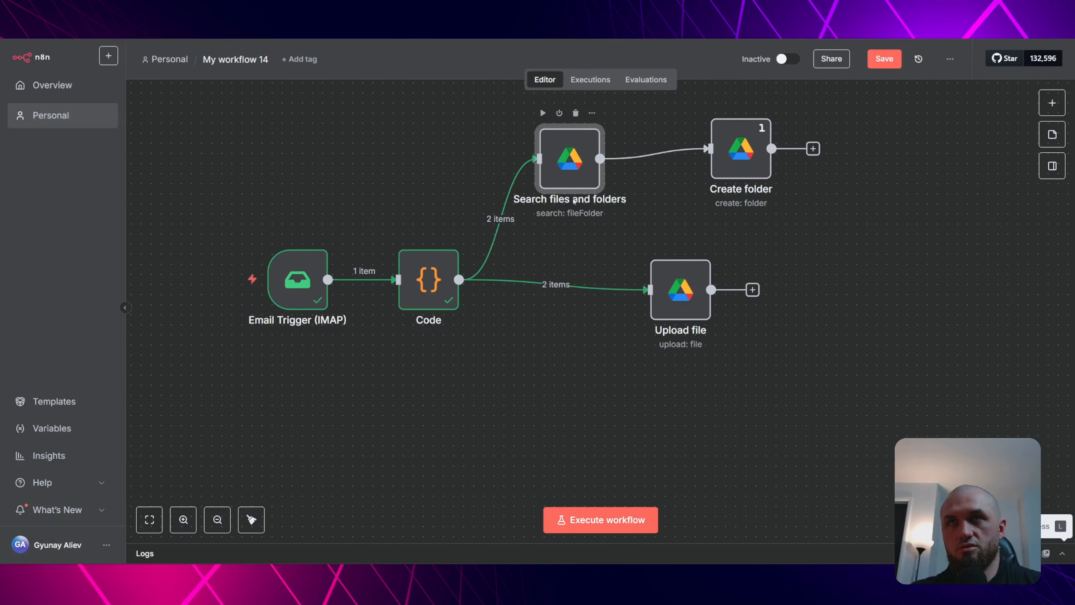
left_click(655, 209)
left_click_drag(654, 210, 571, 269)
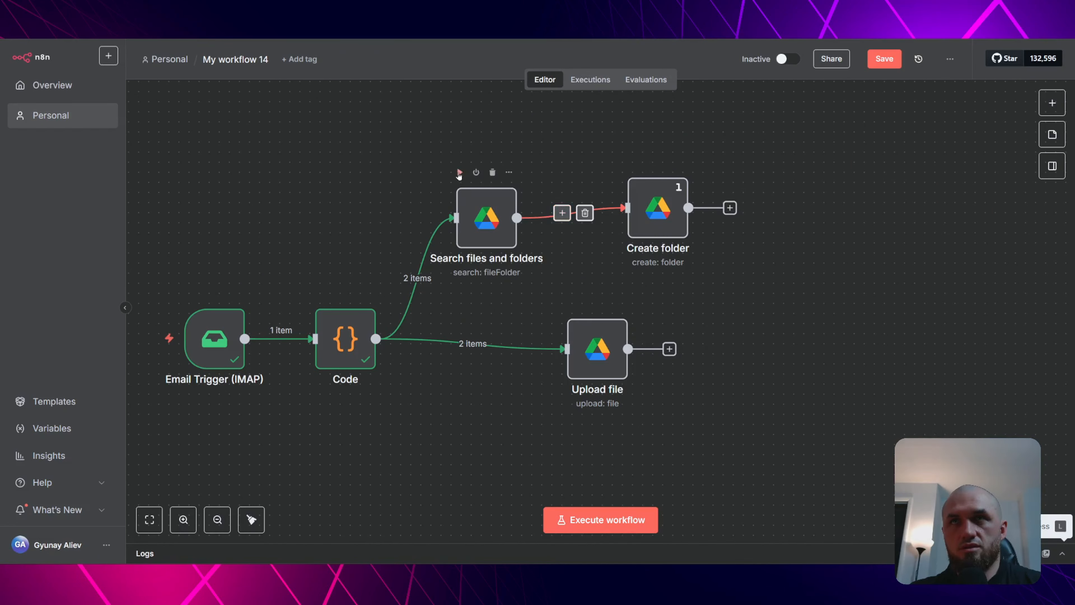
double_click(499, 226)
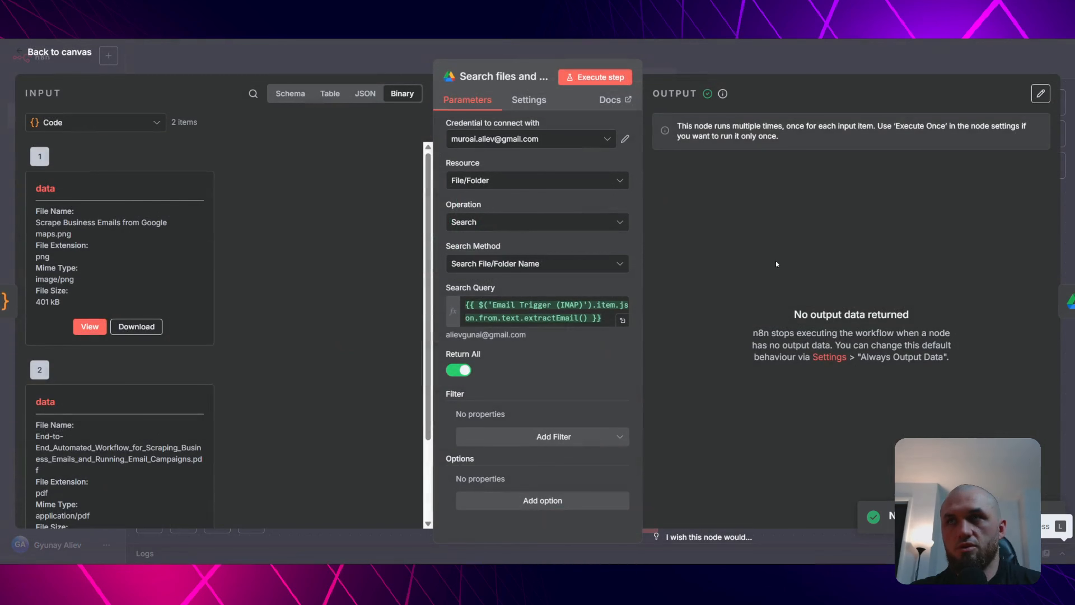
left_click(383, 51)
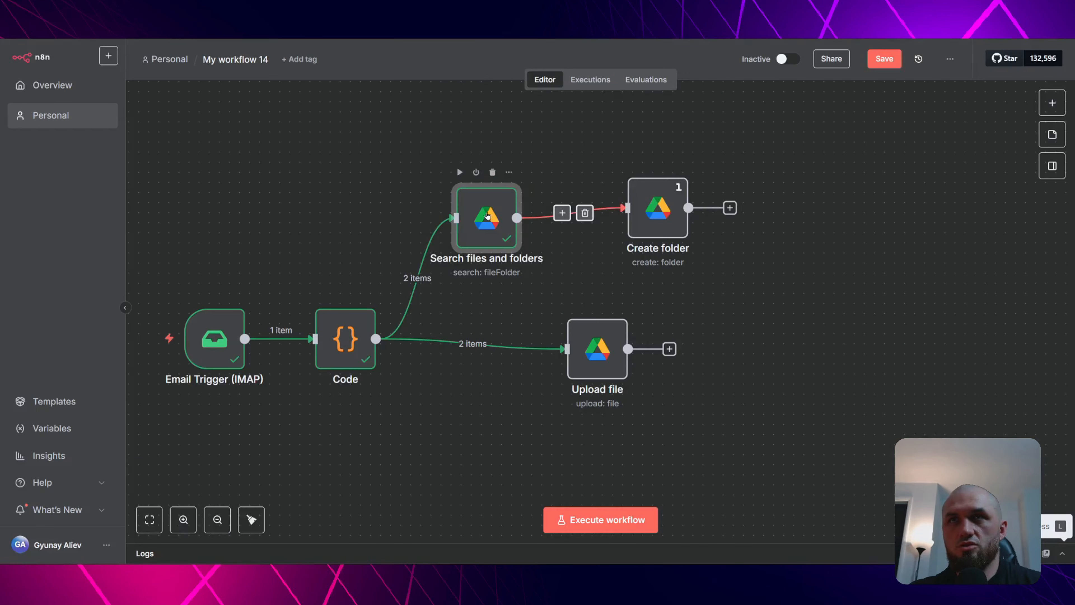
Set the Search files and folders node to continue the workflow on error.
double_click(487, 215)
left_click(530, 101)
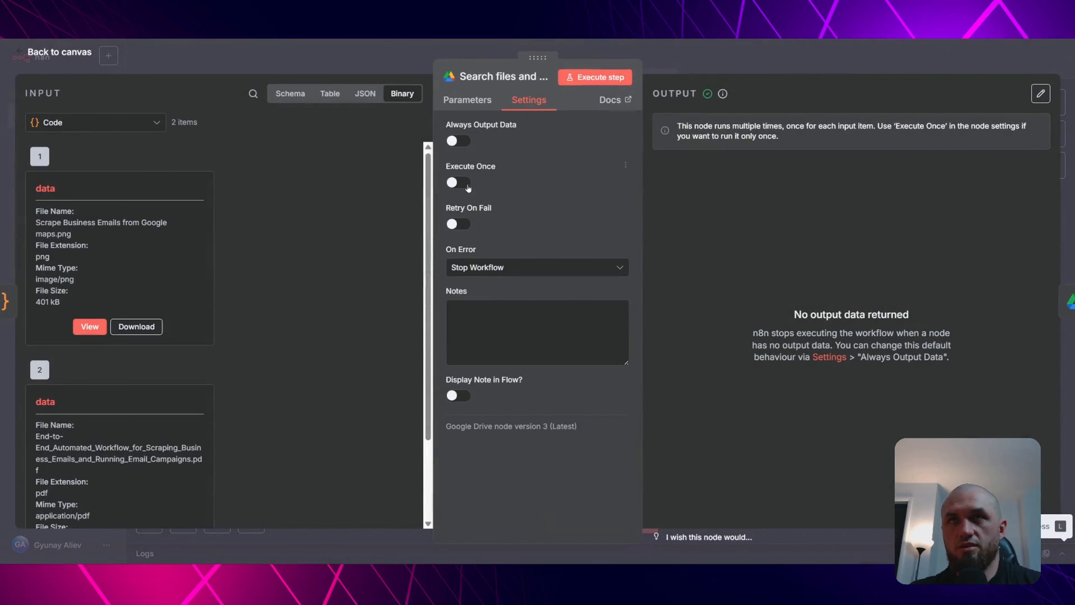
left_click(508, 267)
left_click(470, 332)
key("Escape")
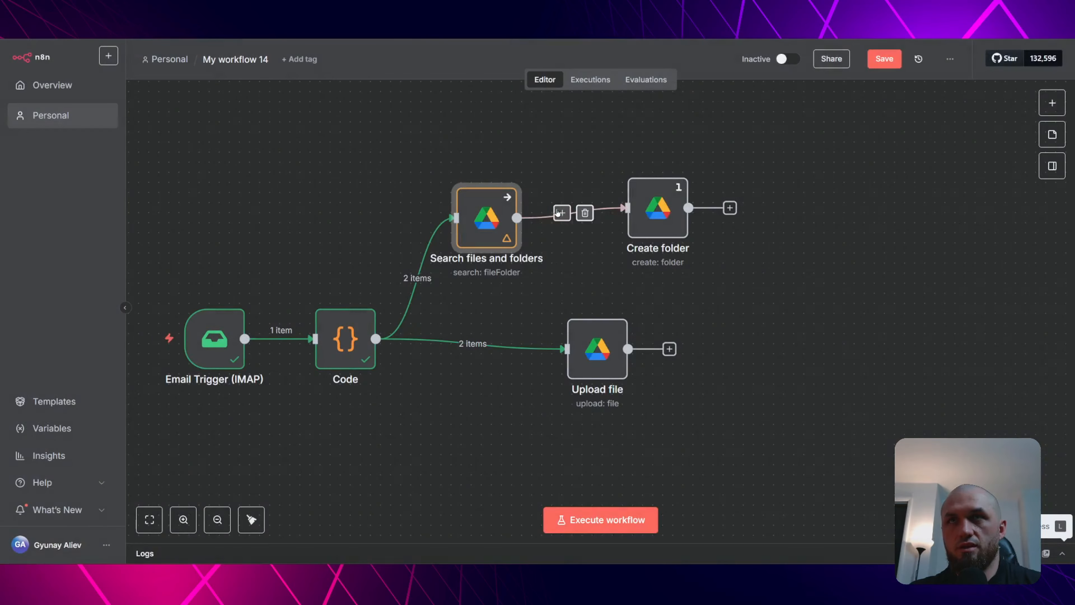
Insert an If node between Search files and folders and Create folder.
left_click(561, 212)
type("if")
key("Return")
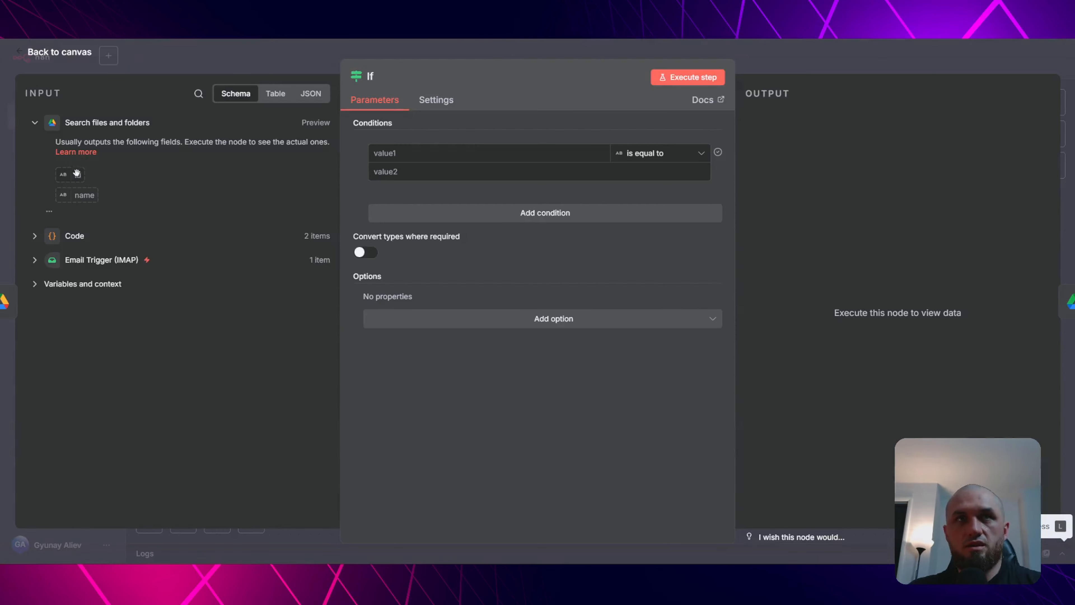
Set the If condition to string {{ $json.id }} does not exist and enable Convert types where required.
left_click_drag(77, 173, 378, 153)
left_click(661, 153)
mouse_move(660, 186)
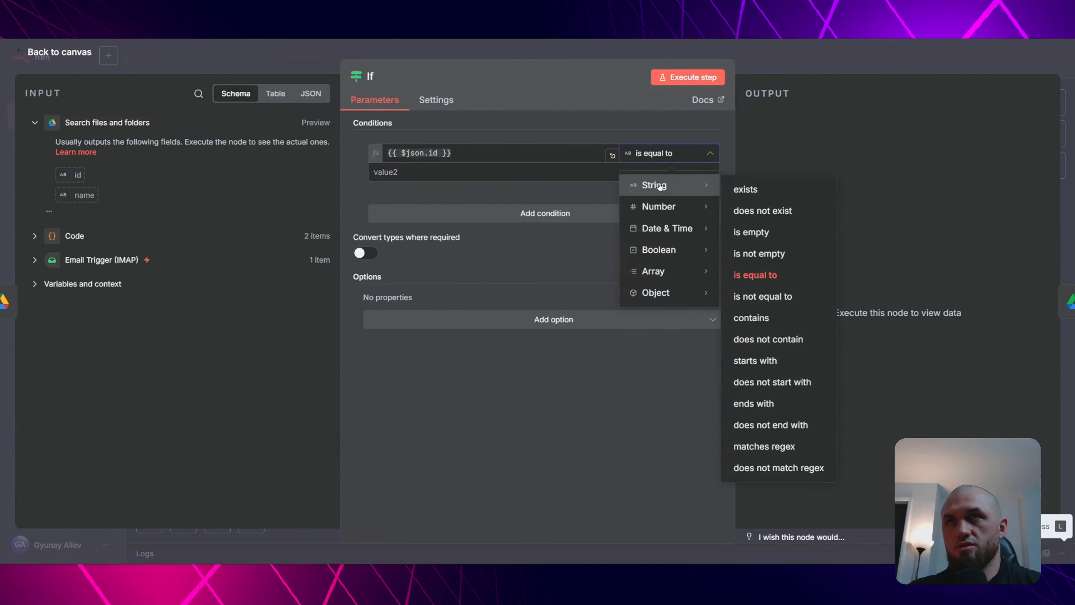
left_click(762, 211)
left_click(365, 234)
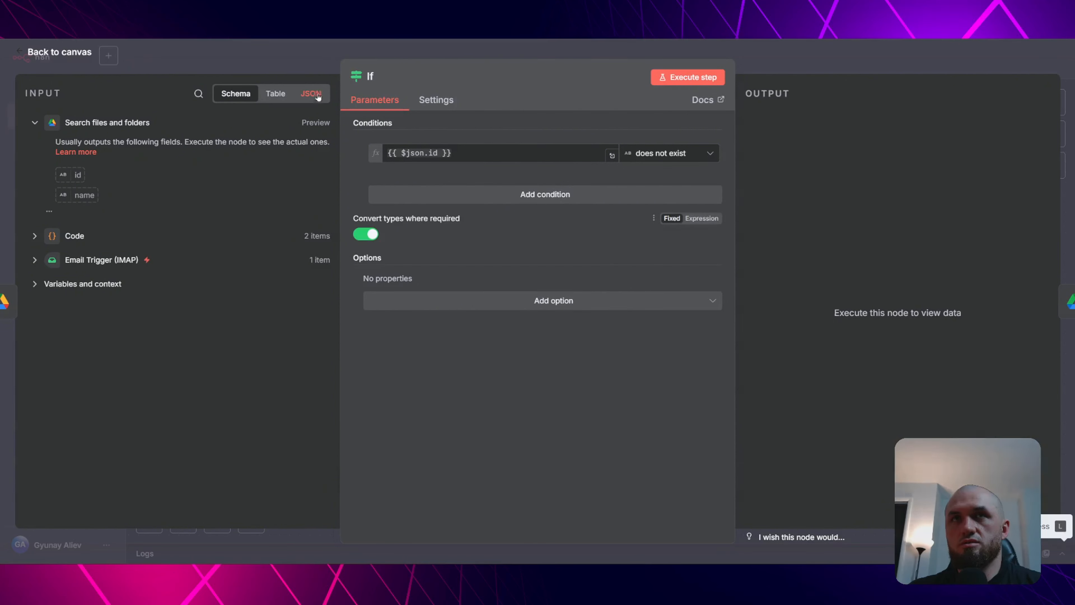
key("Escape")
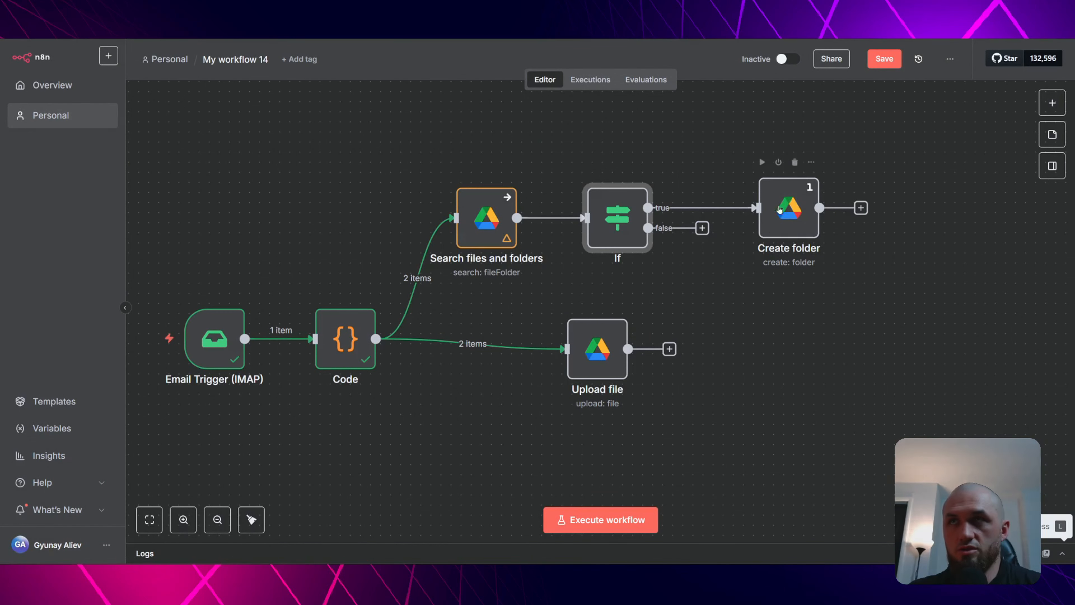
Review the Create folder node's parameters and return to the canvas.
double_click(791, 216)
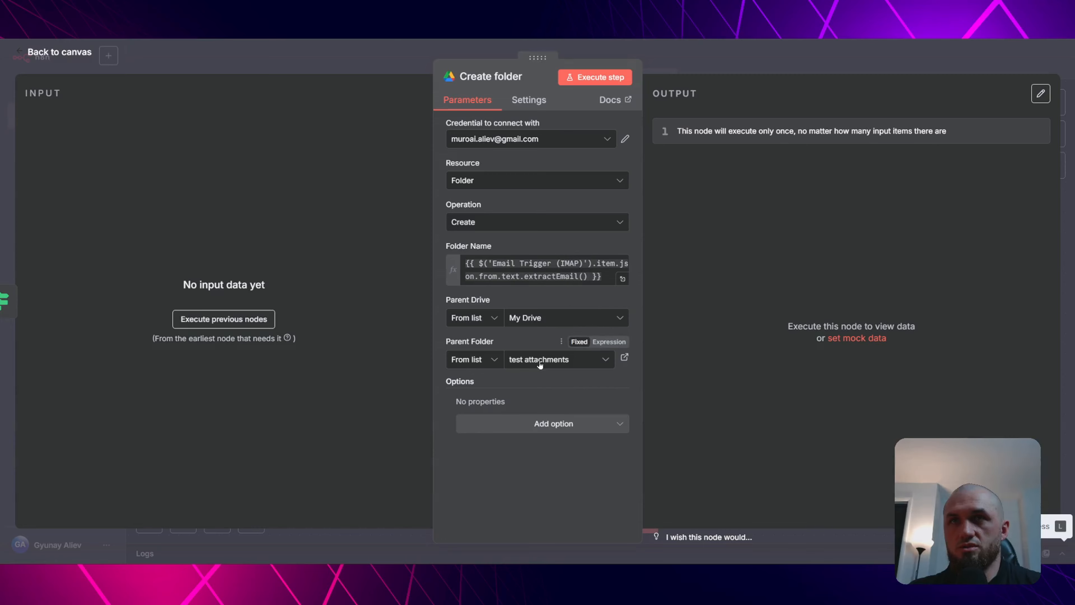
left_click(381, 49)
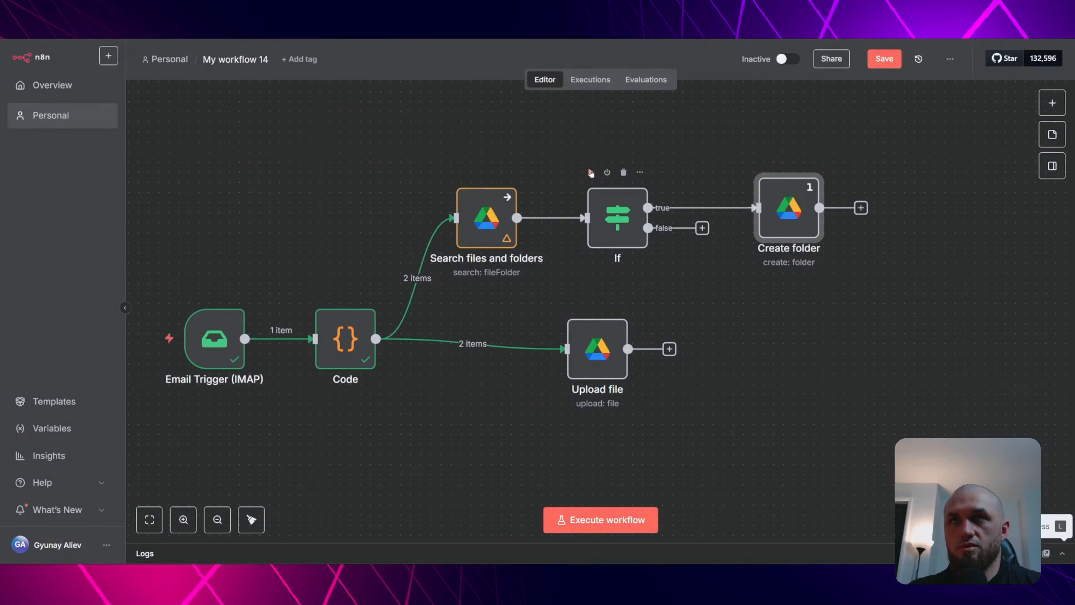
Run the workflow through the If node and enable Always Output Data on the Search files and folders node.
left_click(591, 174)
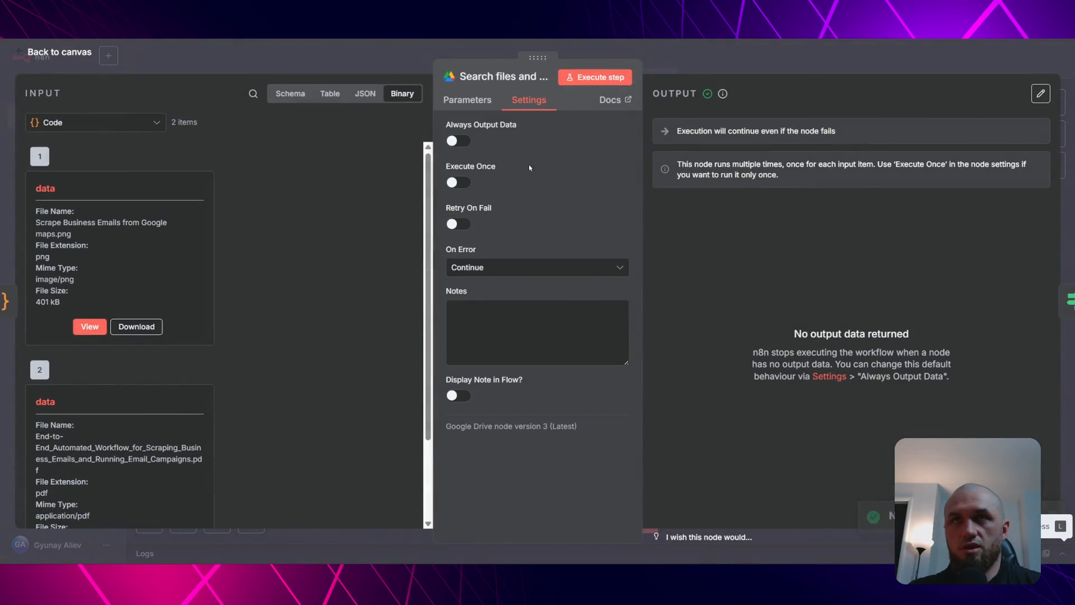
left_click(460, 141)
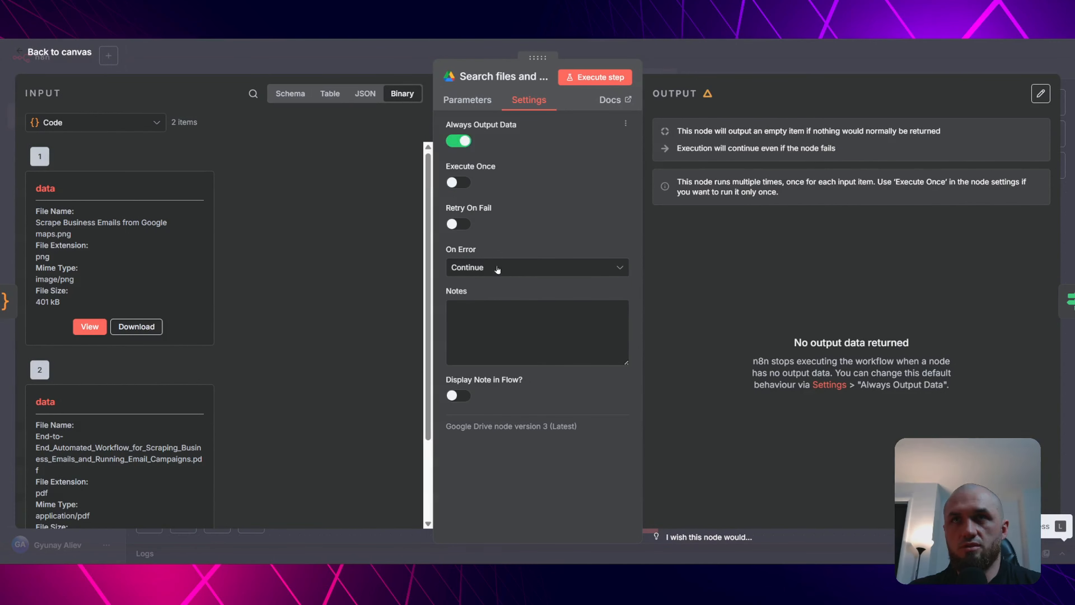
key("Escape")
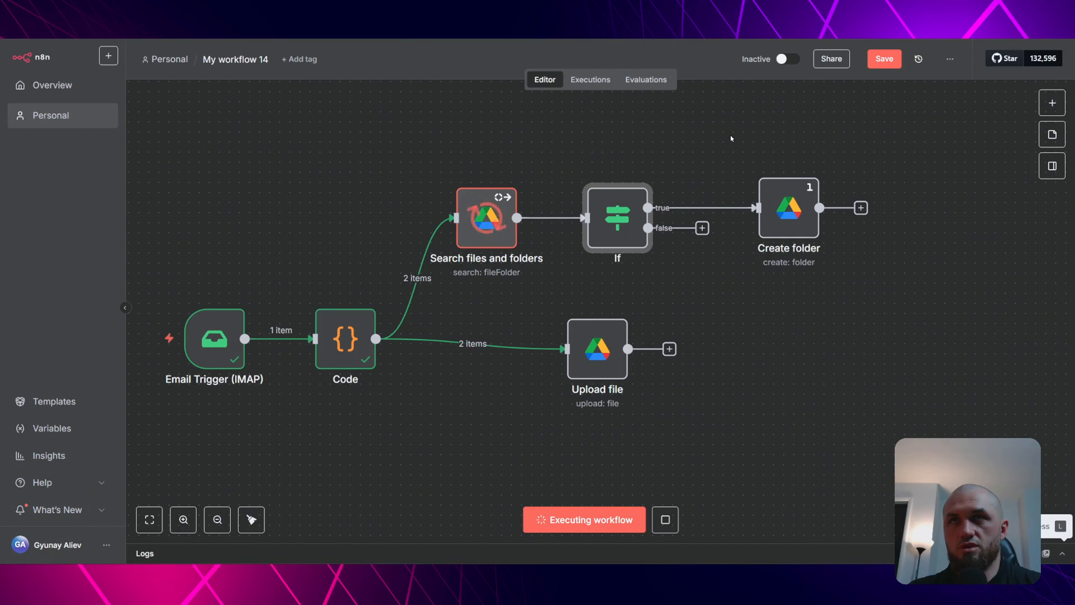
Execute the workflow through the Create folder node and check the test attachments folder in Google Drive.
left_click(764, 161)
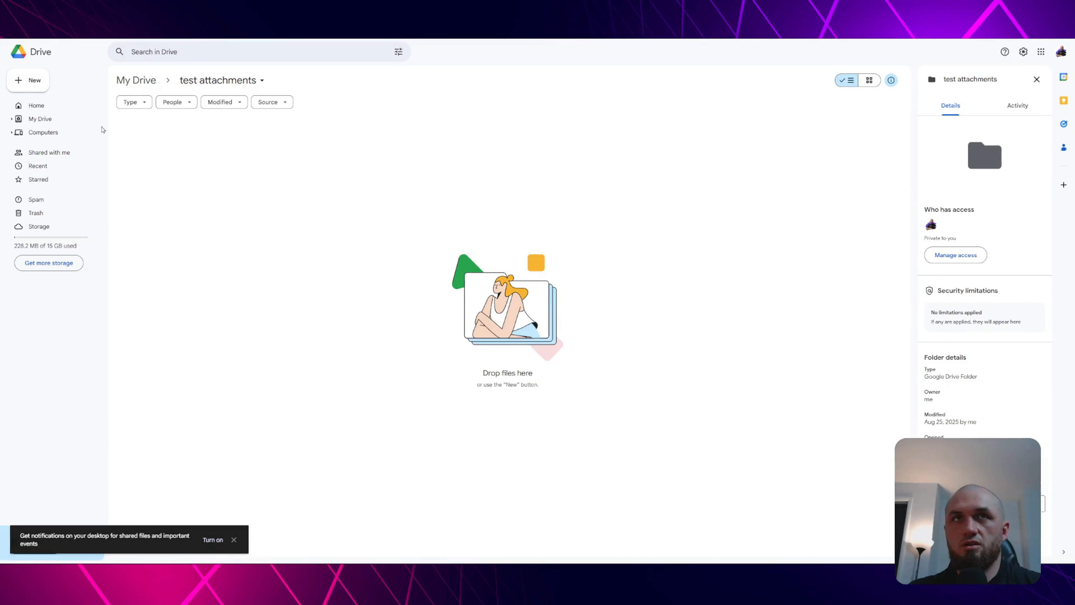
left_click(38, 27)
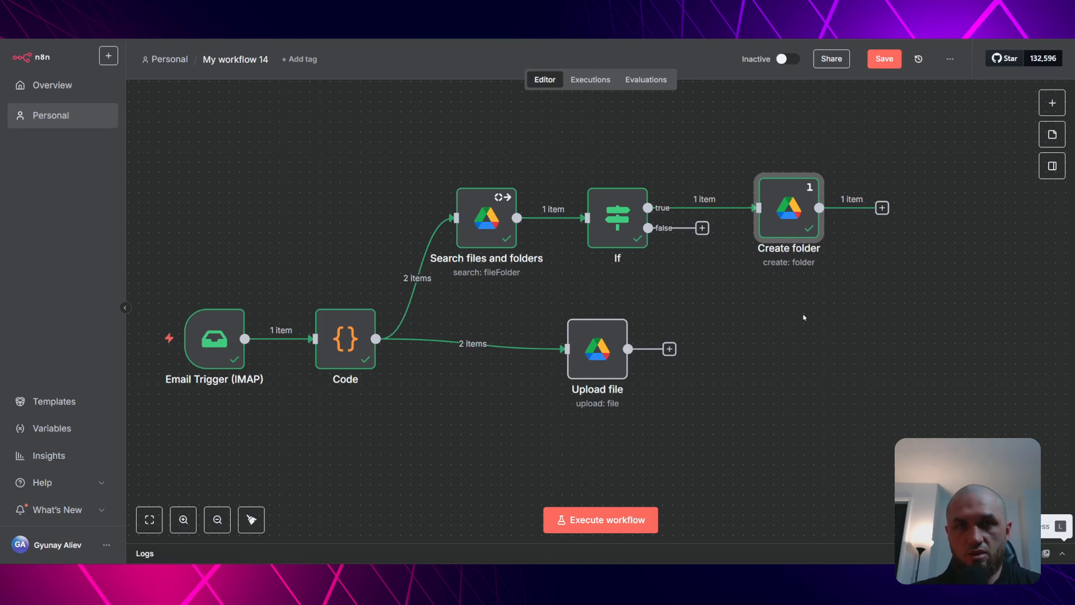
Move the Upload file node into line with the Code node on the canvas.
mouse_move(205, 354)
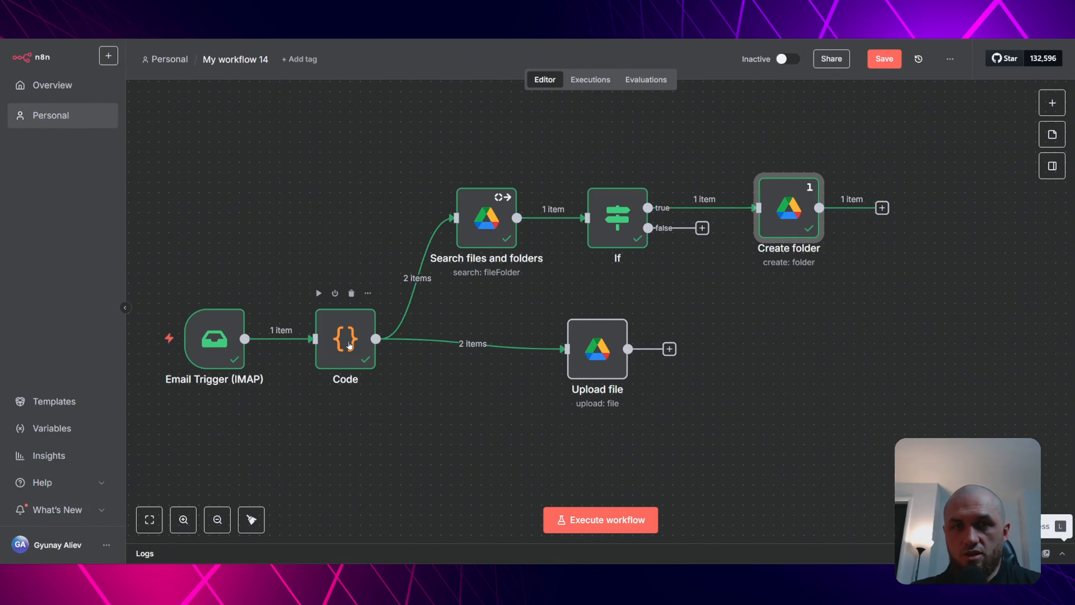
mouse_move(447, 234)
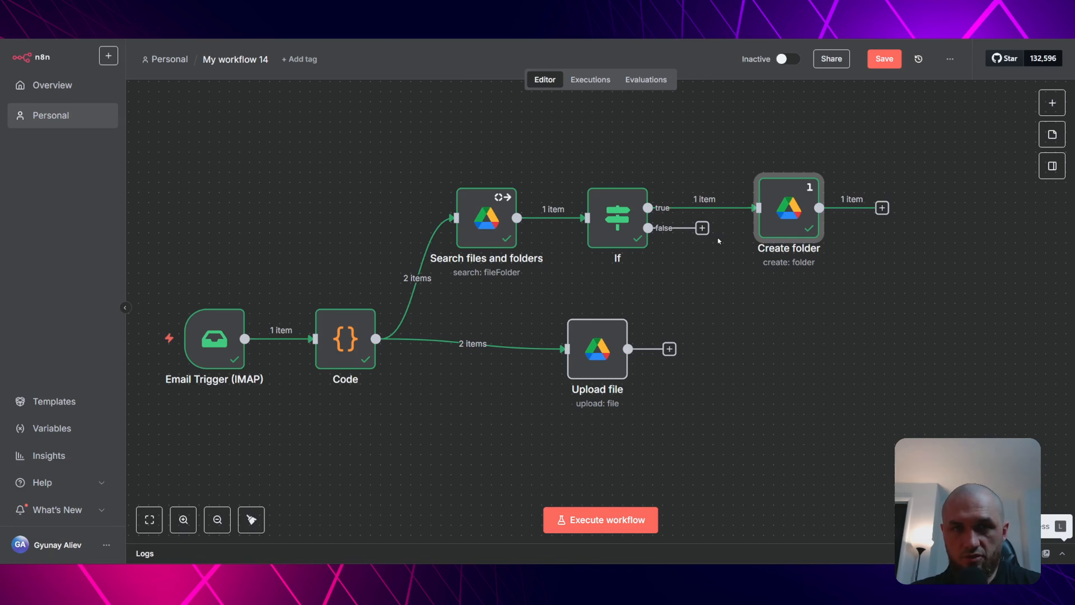
mouse_move(485, 217)
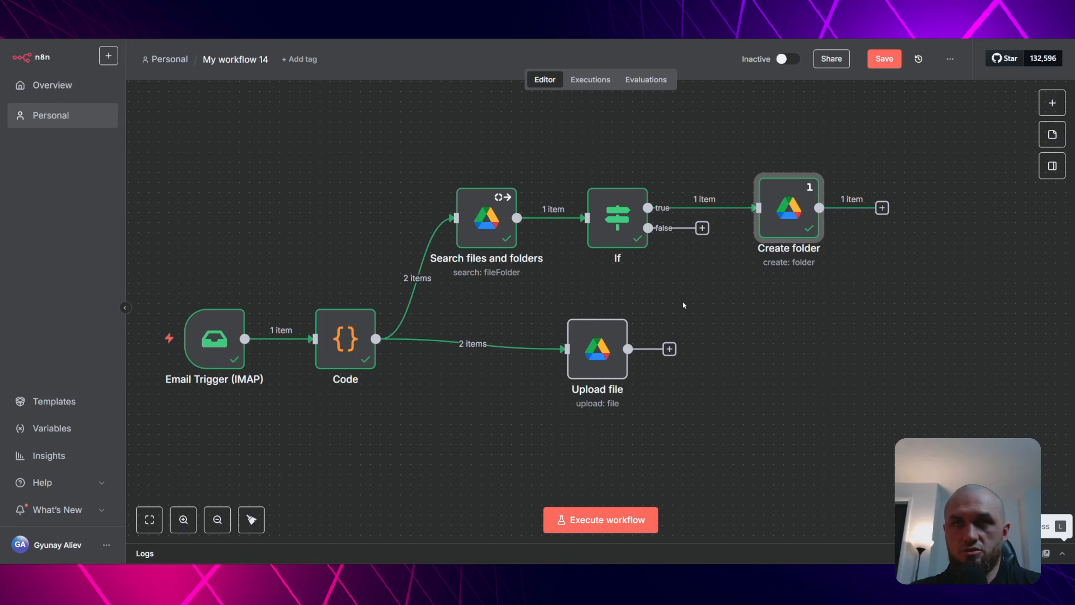
left_click_drag(595, 351, 554, 341)
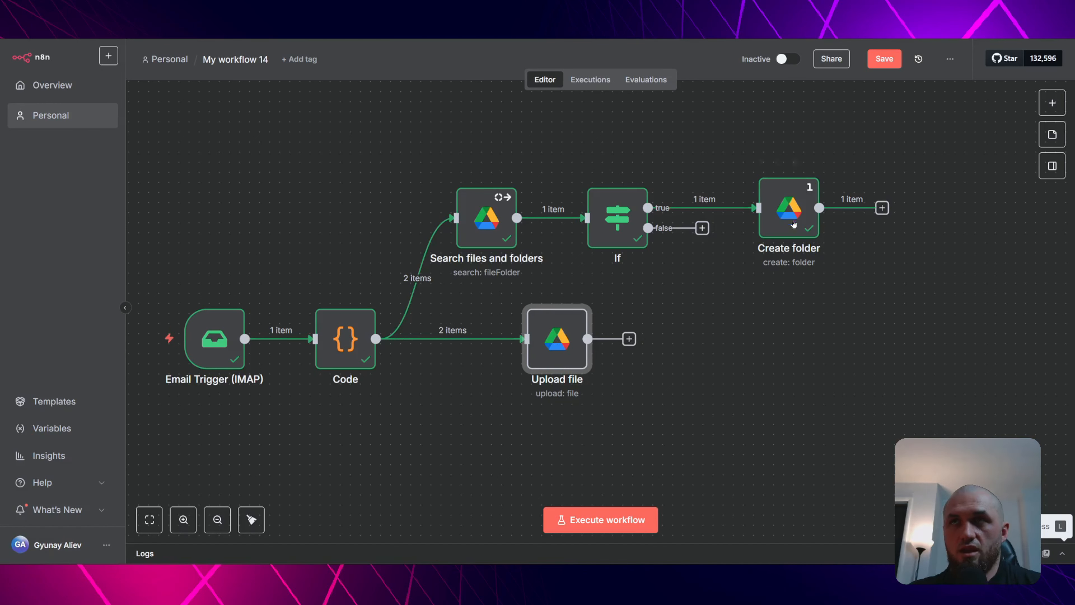
mouse_move(391, 293)
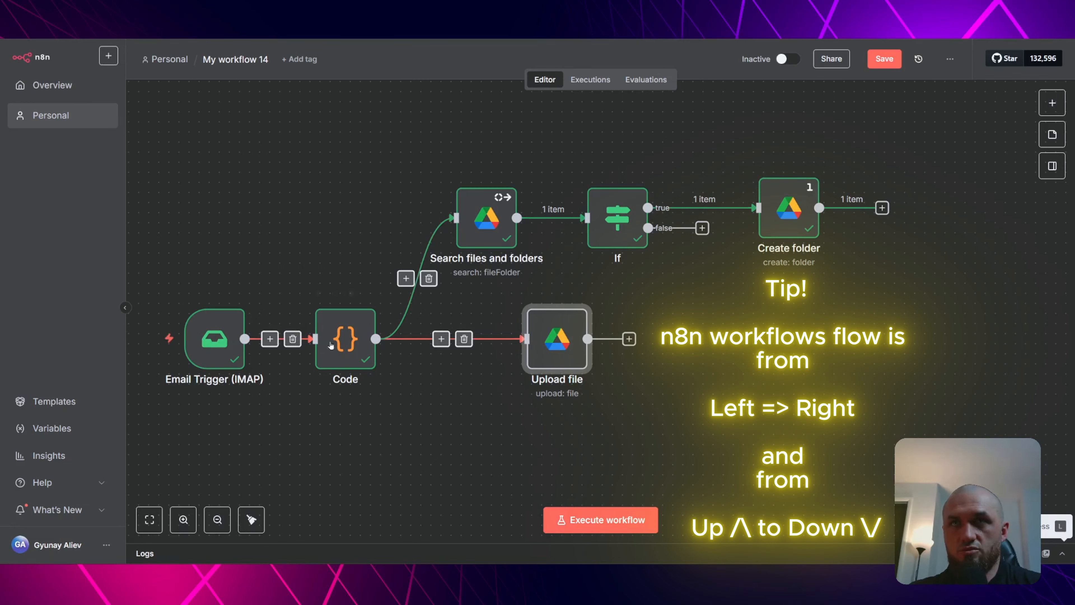
mouse_move(222, 332)
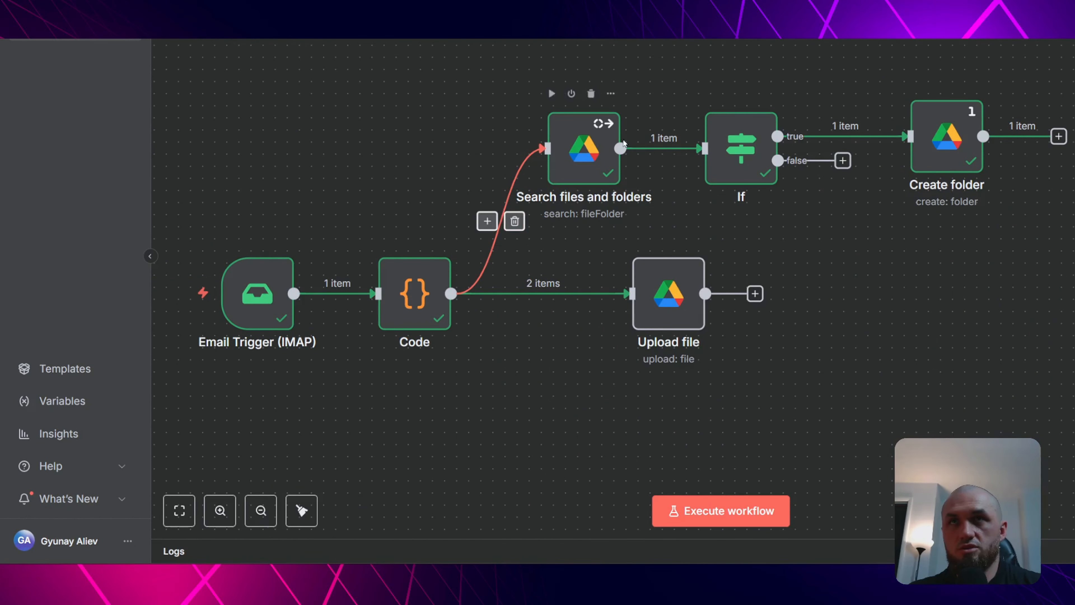
mouse_move(968, 134)
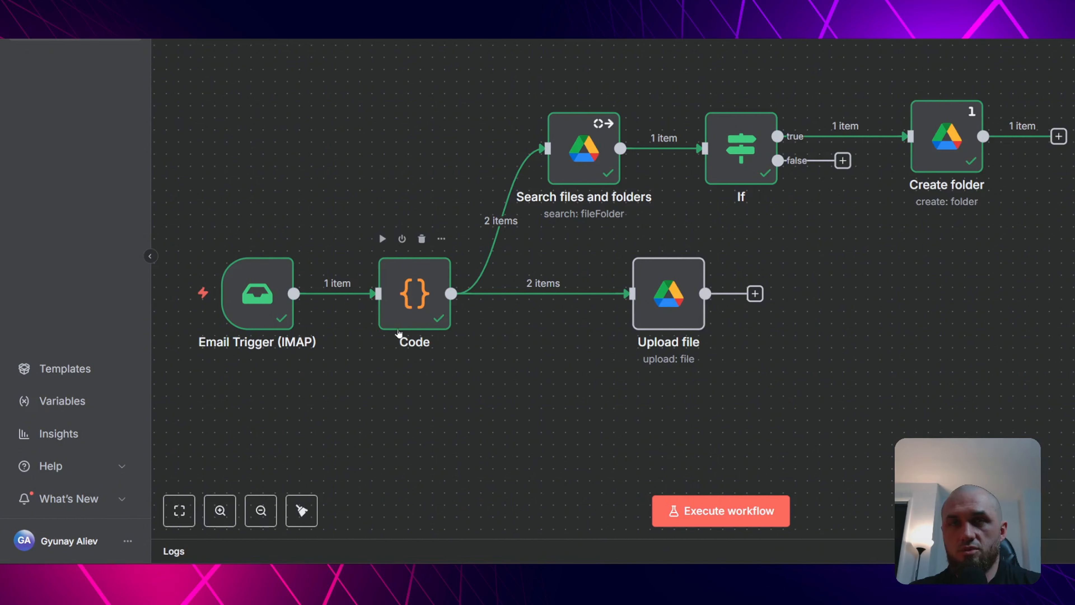
Switch the Upload file node's Parent Folder to a By ID expression, clear its value, and return to the canvas.
double_click(659, 300)
left_click(572, 370)
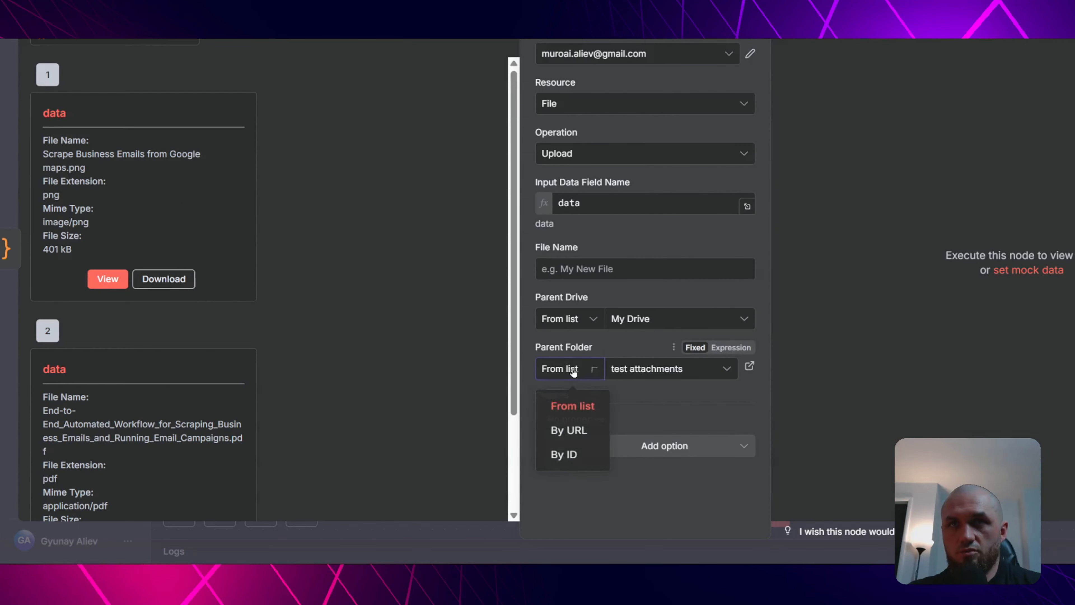
left_click(574, 371)
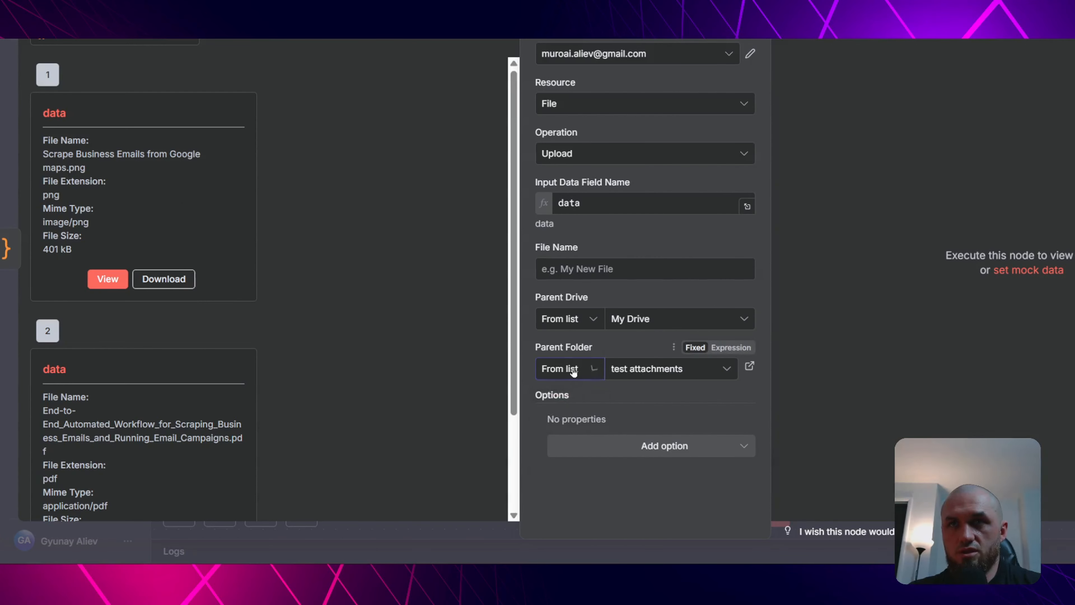
left_click(729, 348)
key("ctrl+a")
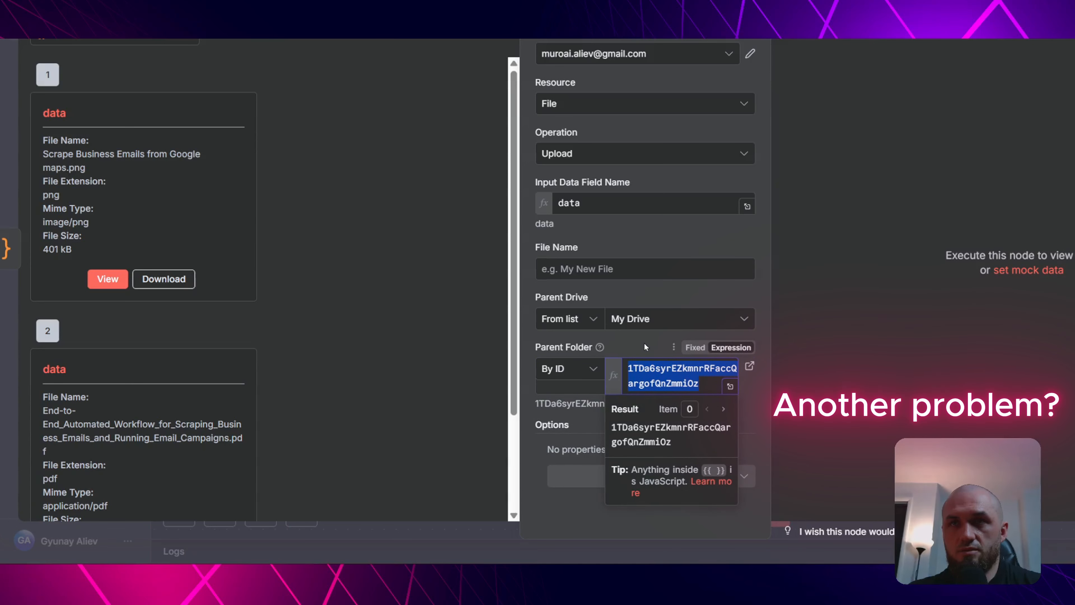
key("BackSpace")
left_click(646, 347)
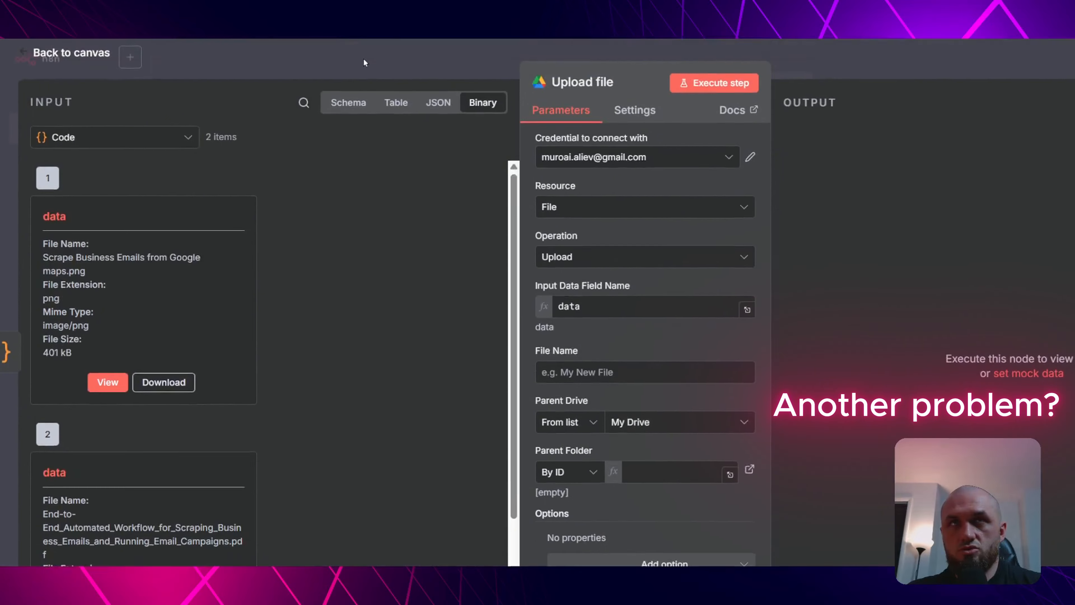
left_click(364, 60)
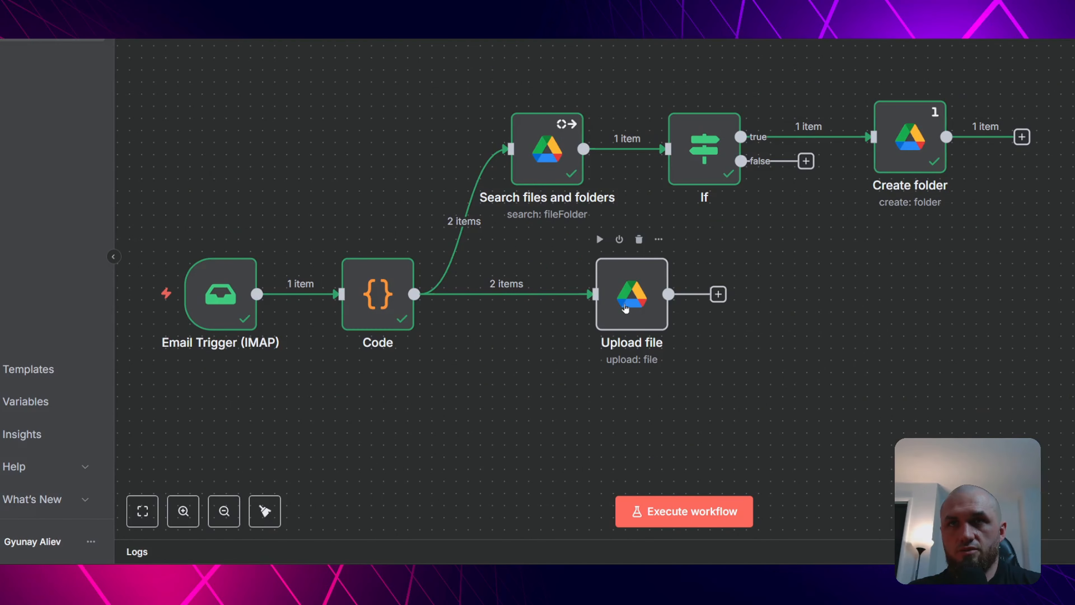
Move Upload file farther from the Code node and insert a Google Drive Search files and folders node between them.
left_click_drag(625, 309, 641, 308)
left_click_drag(641, 308, 686, 308)
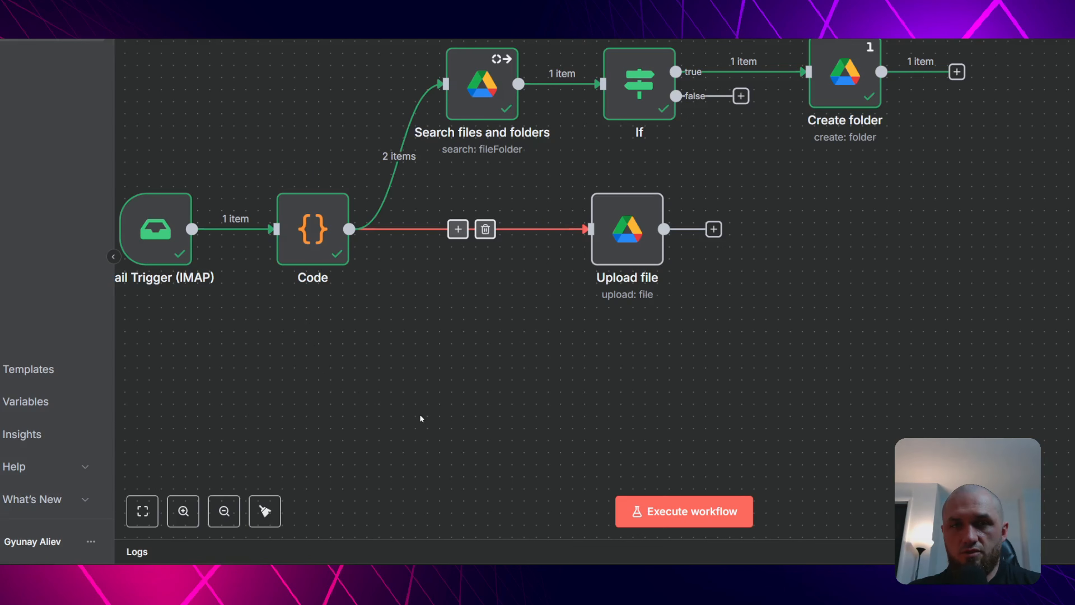
left_click(457, 232)
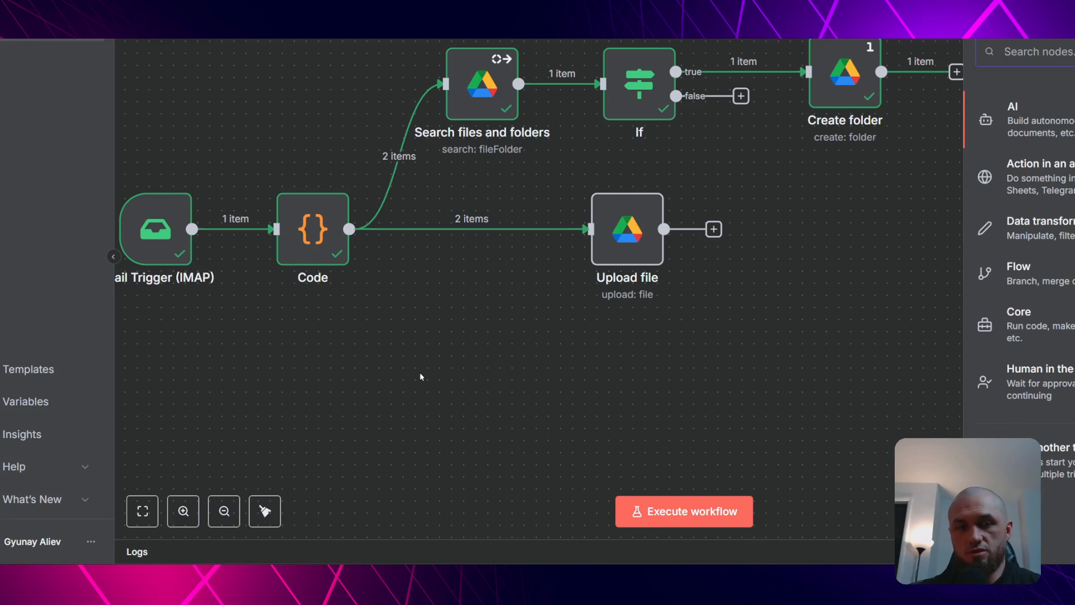
type("drive")
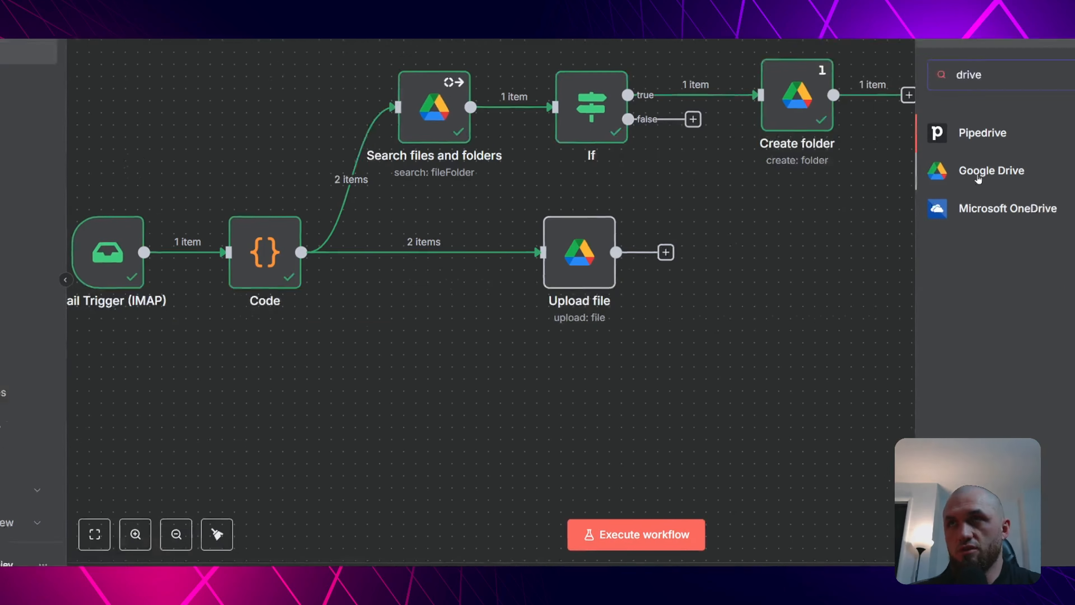
left_click(979, 174)
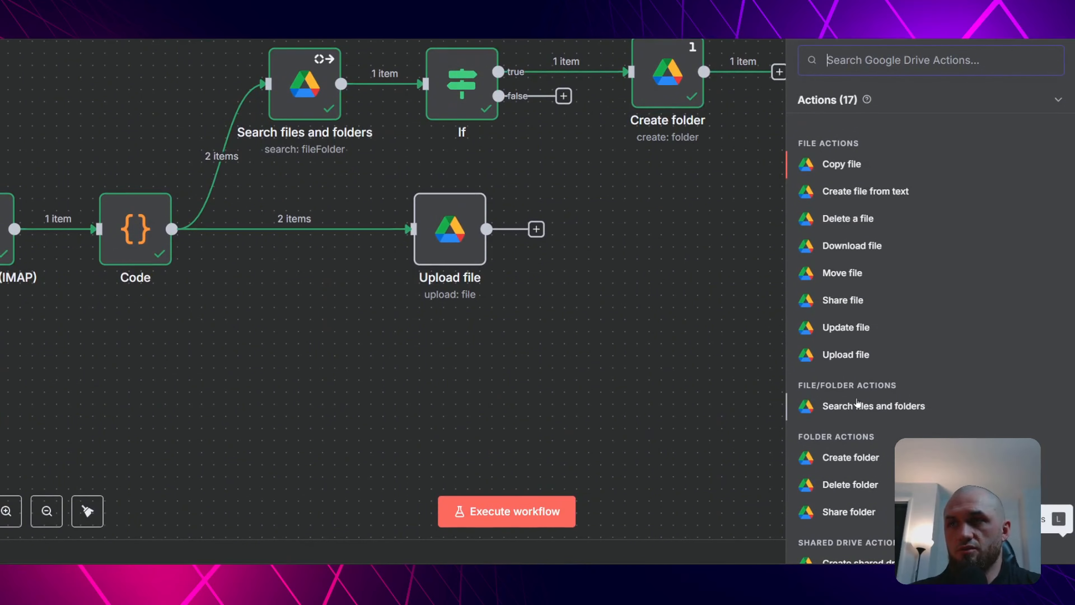
left_click(857, 404)
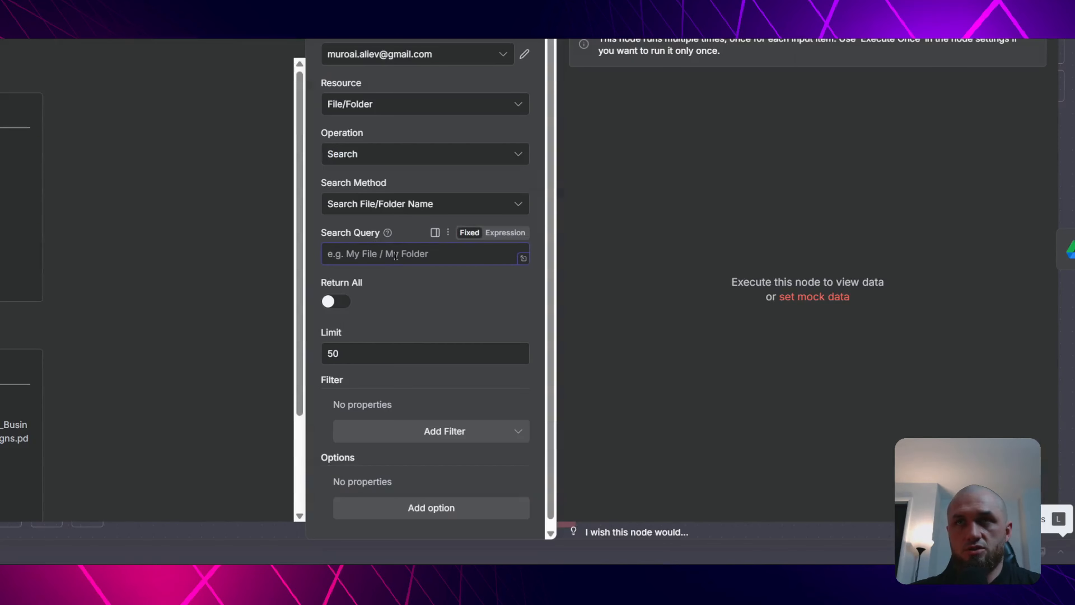
Set the new search node's Search Query to the expression {{ $('Email Trigger (IMAP)').item.json.from.text.extractEmail() }}.
left_click(505, 232)
type("{{")
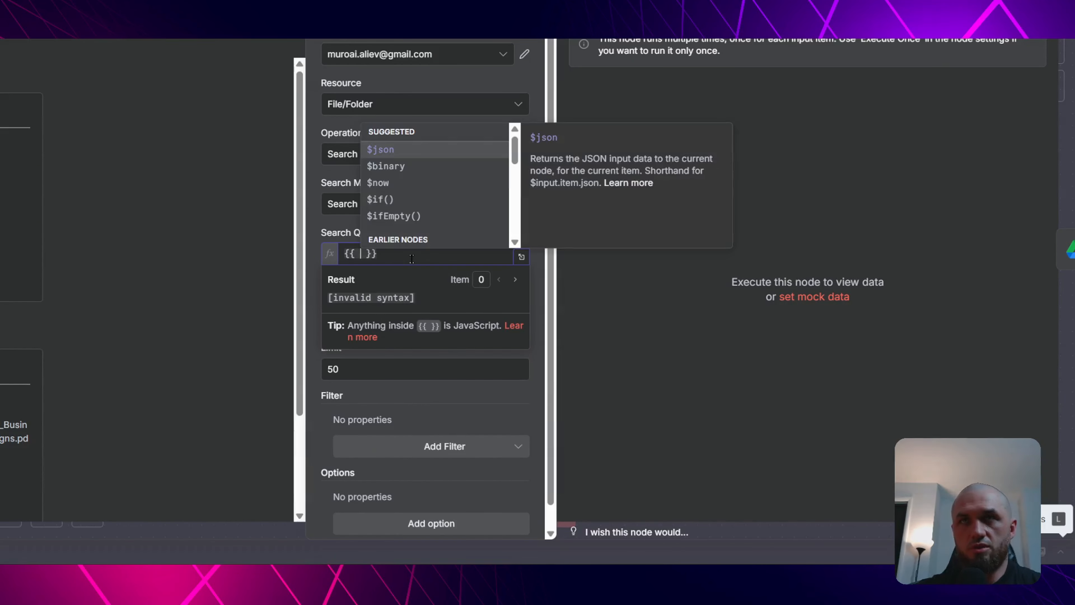
key("Down")
key("Down")
key("Down")
key("Down")
key("Down")
key("Down")
key("Return")
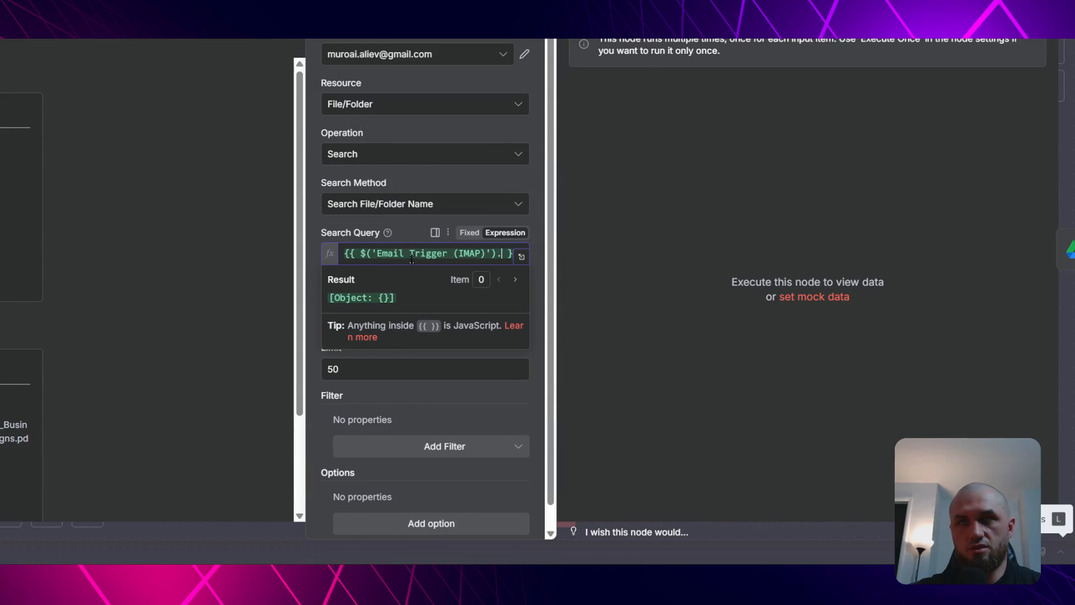
key("Return")
type(".")
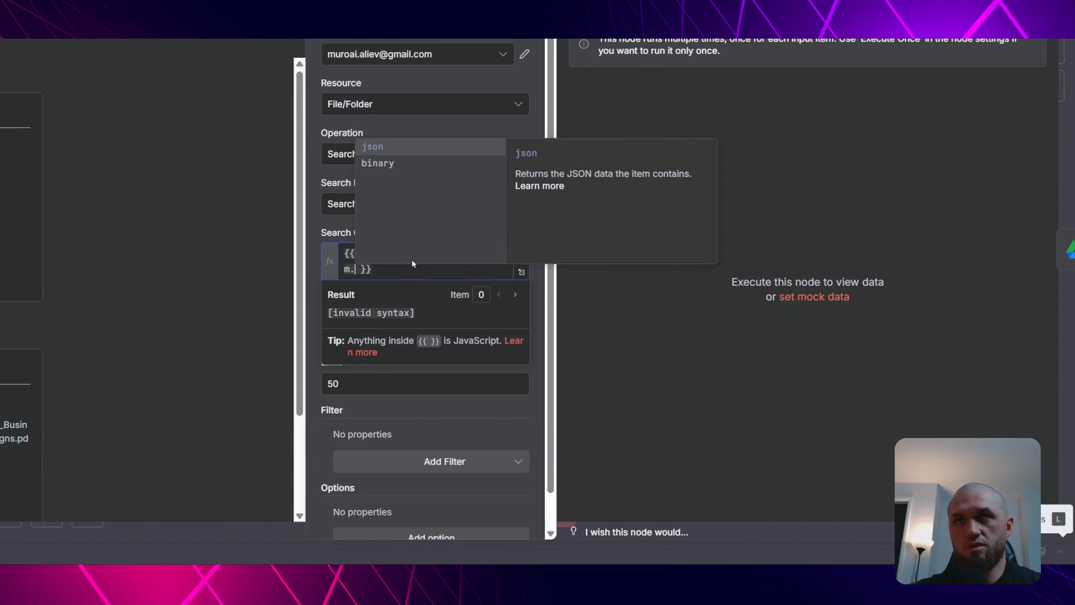
key("Return")
type(".")
key("Down")
key("Down")
key("Return")
type(".")
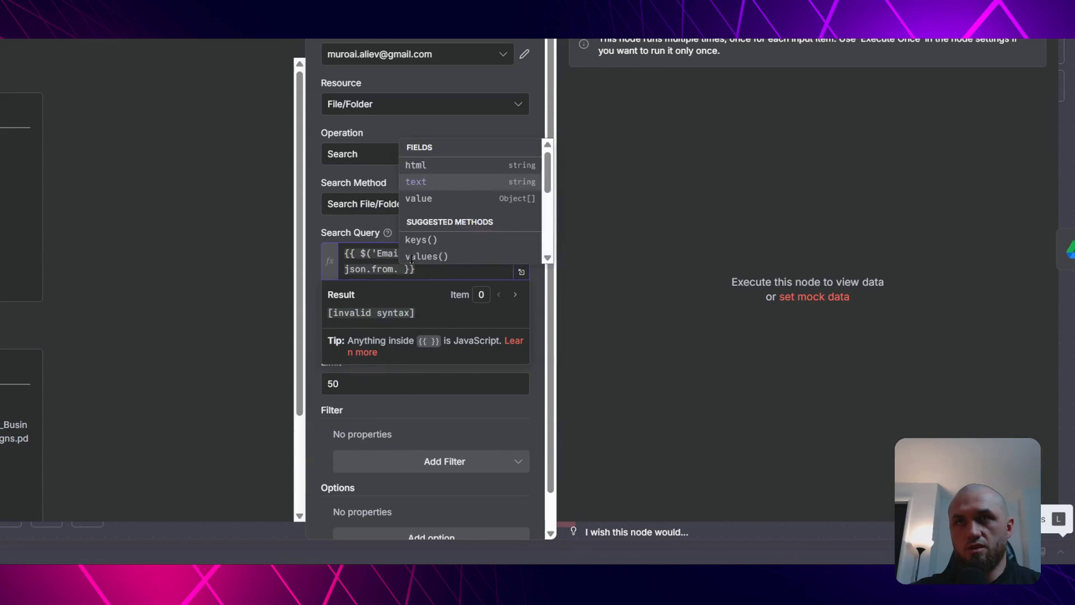
key("Down")
key("Return")
type(".ex")
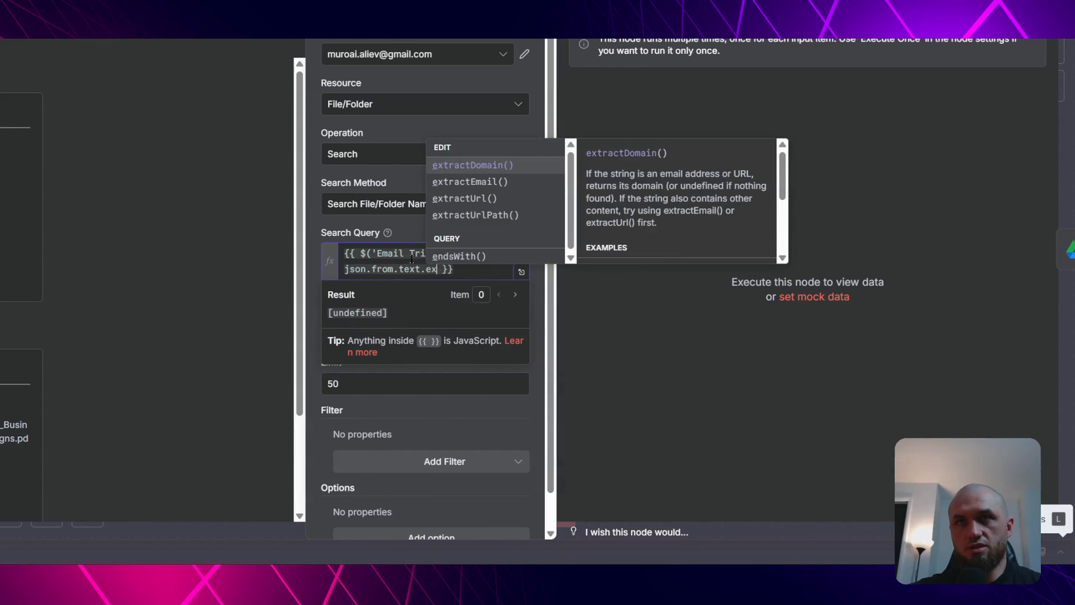
key("Down")
key("Return")
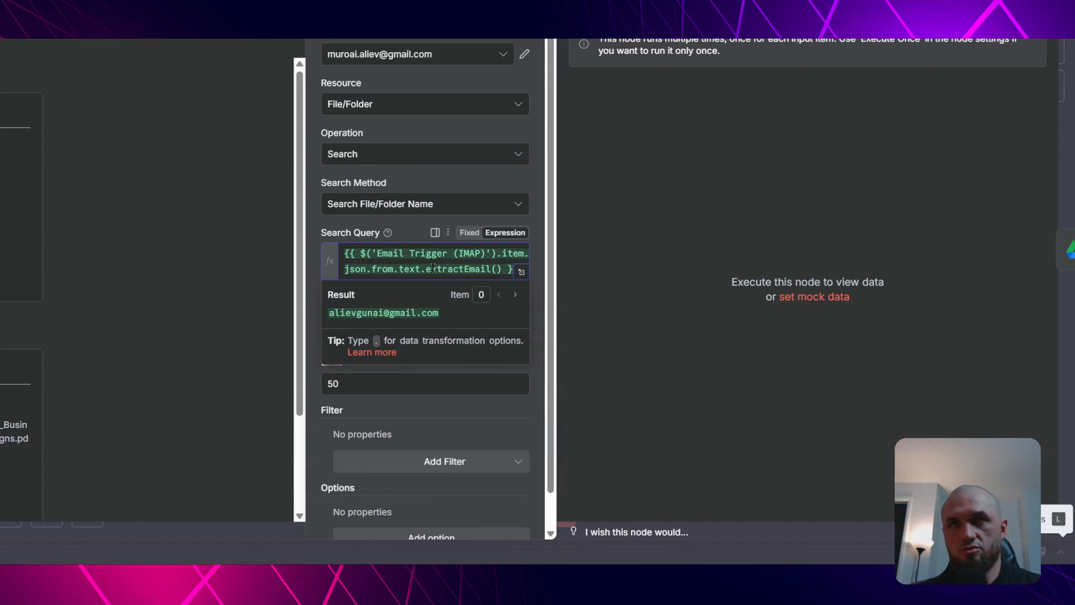
left_click(403, 225)
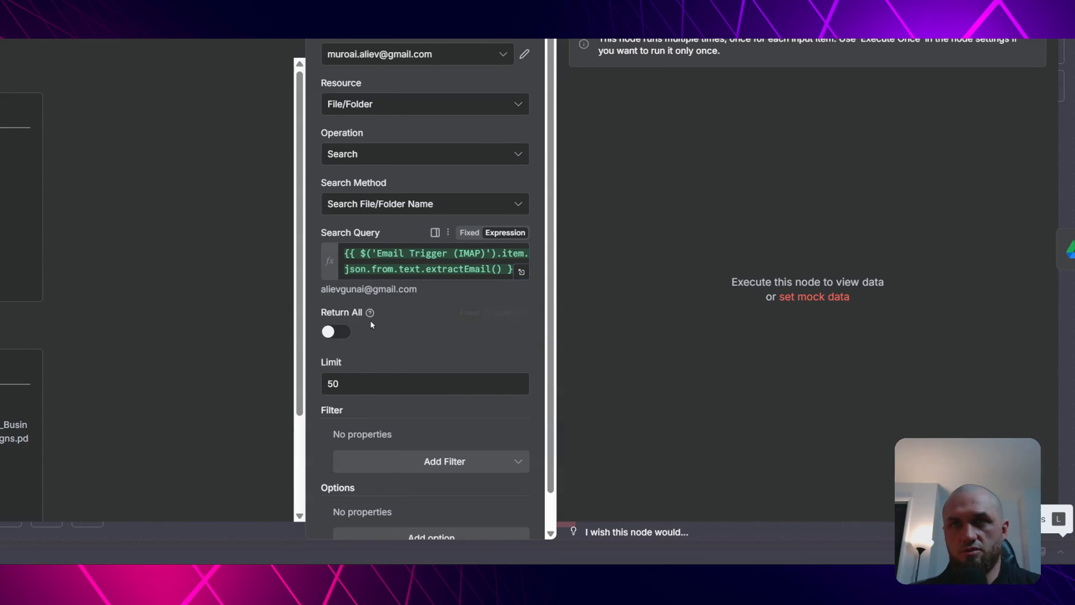
Enable Return All on the new search node and place the node below the Code and Upload file row.
left_click(339, 334)
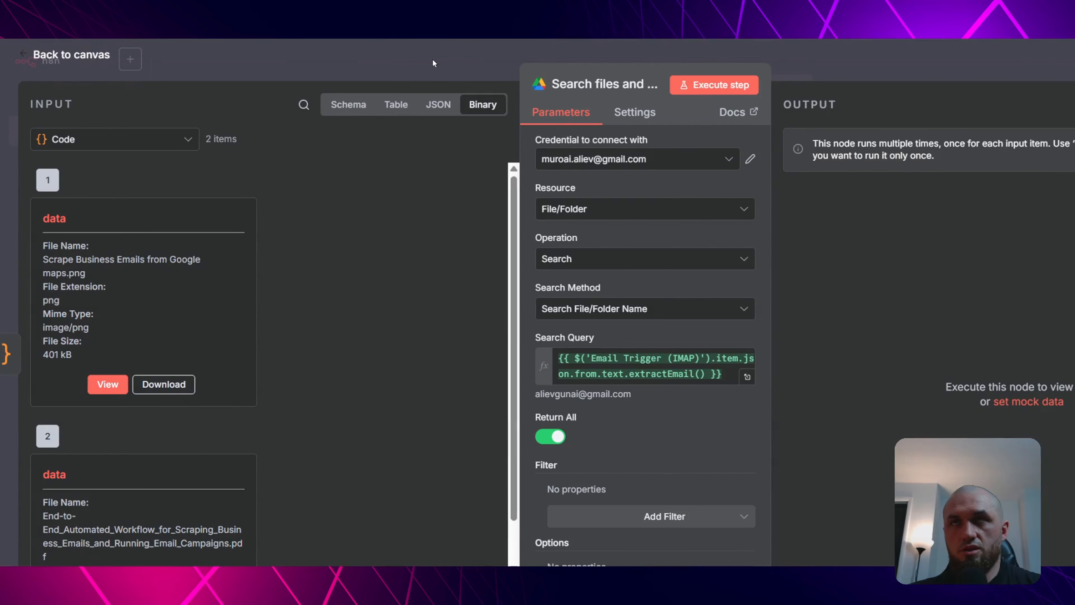
left_click(432, 58)
left_click_drag(504, 339, 552, 532)
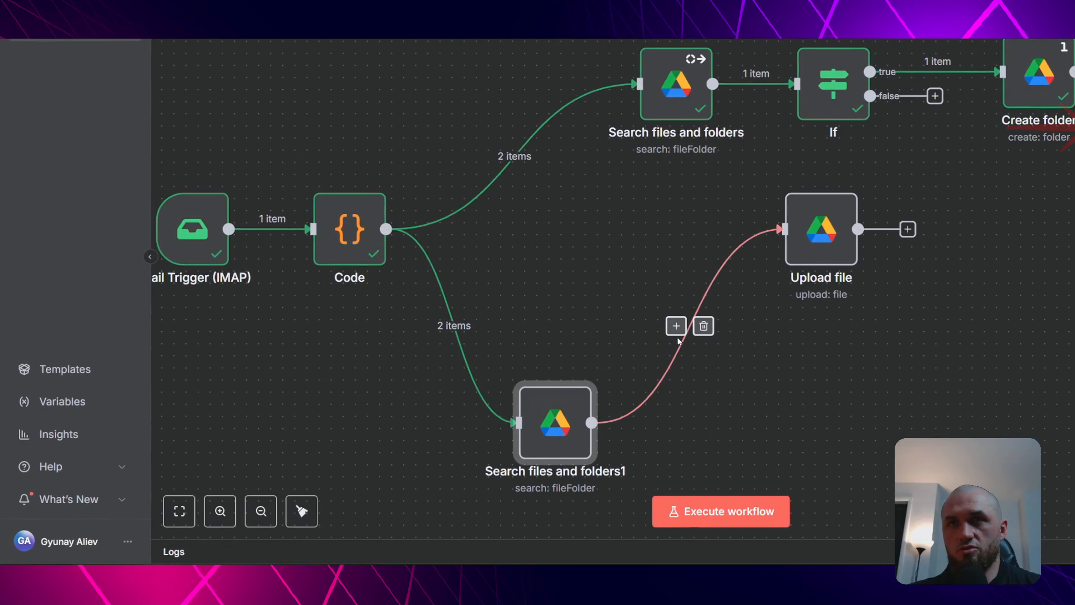
Insert a Merge node on the connection between Search files and folders1 and Upload file.
left_click(676, 326)
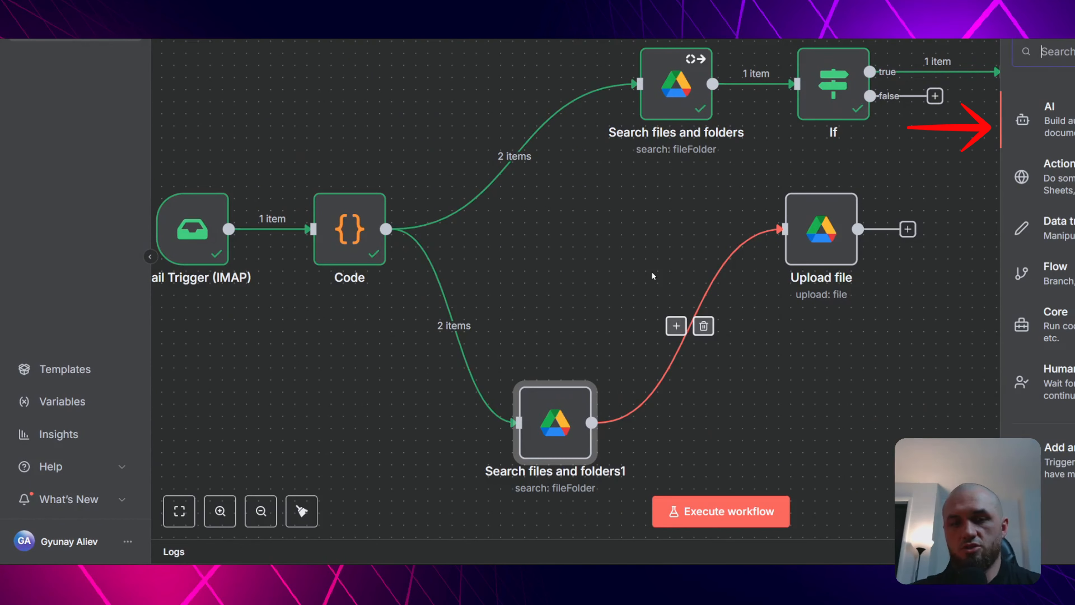
type("merge")
key("Return")
Set the Merge node's Mode to Combine and Combine By to All Possible Combinations, and return to the canvas.
left_click(538, 164)
left_click(544, 240)
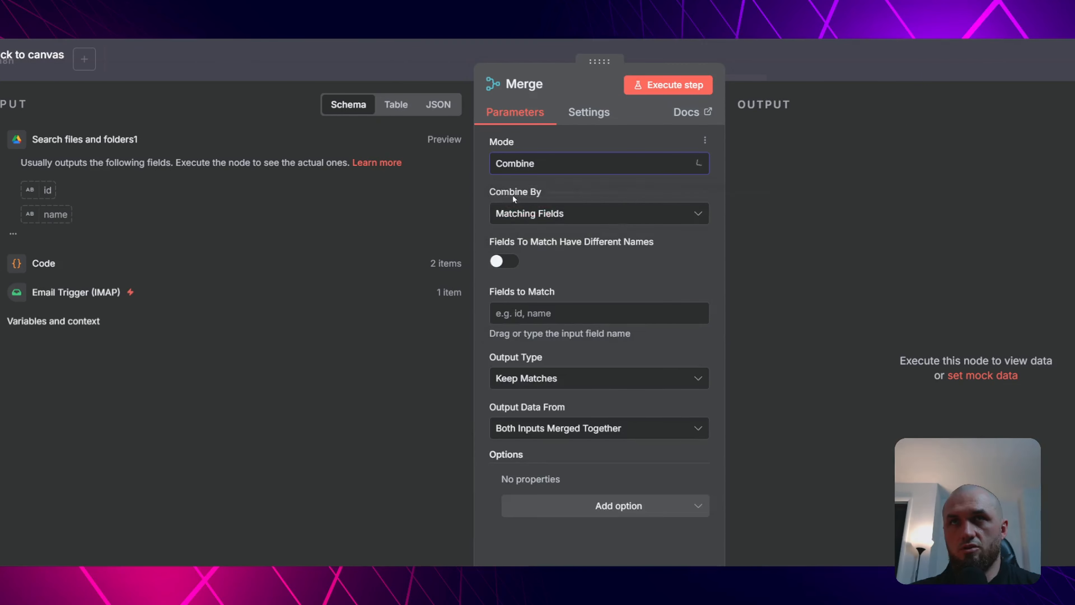
left_click(556, 216)
left_click(550, 327)
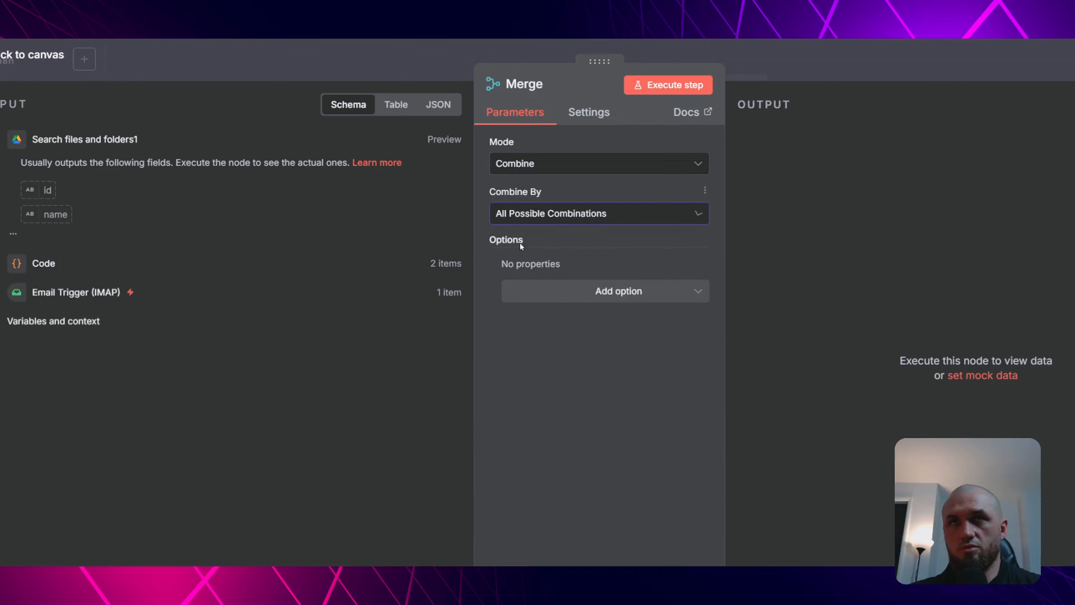
left_click(410, 62)
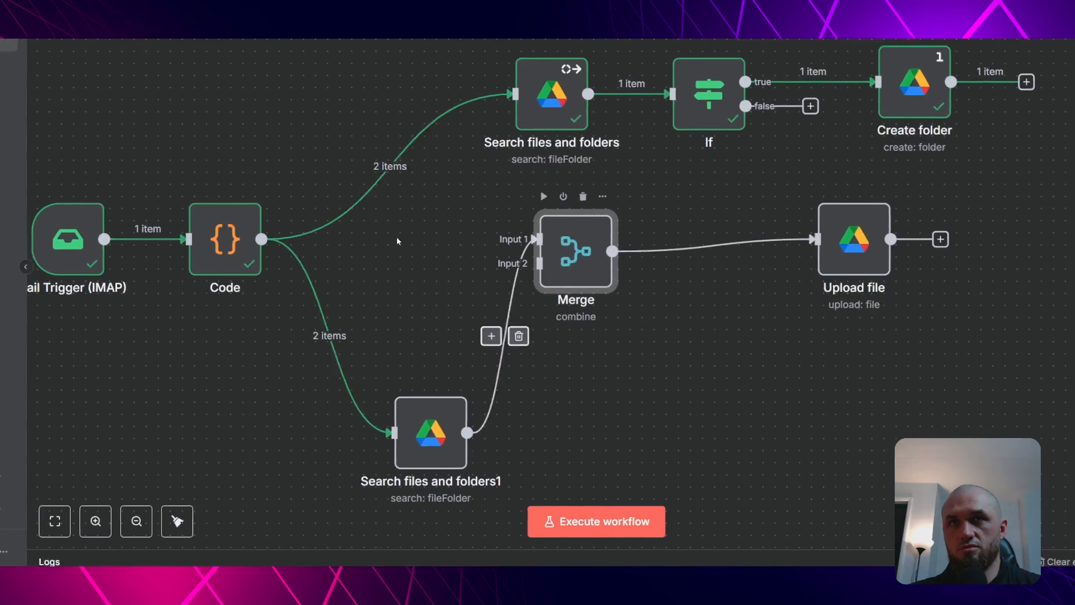
Rewire the Merge node so Code feeds Input 1 and Search files and folders1 feeds Input 2.
left_click_drag(382, 236, 659, 261)
left_click(773, 317)
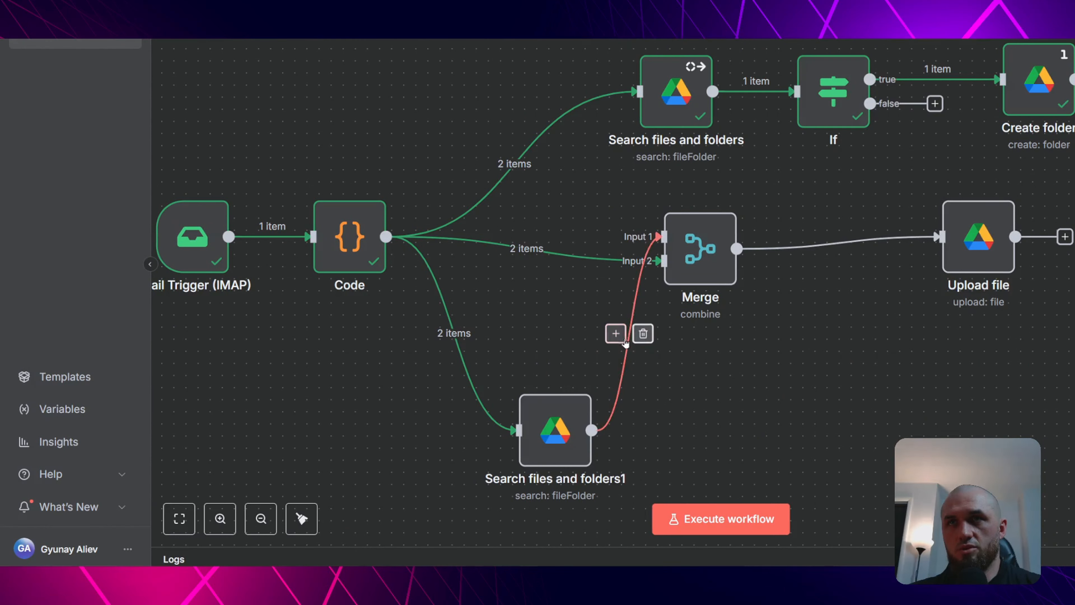
left_click(638, 333)
left_click(540, 249)
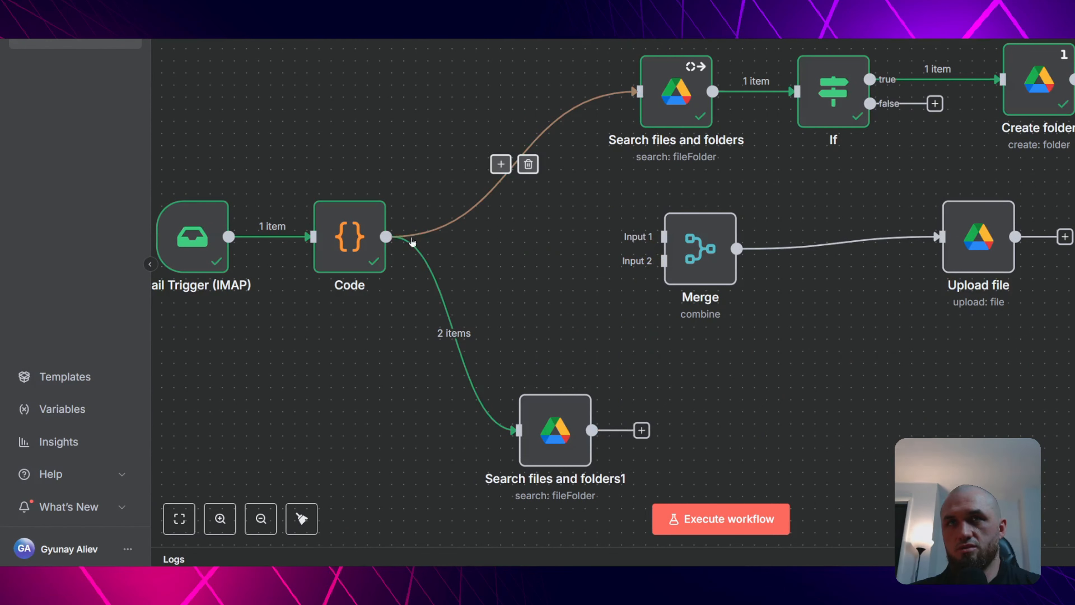
left_click_drag(386, 237, 663, 237)
left_click_drag(592, 431, 663, 261)
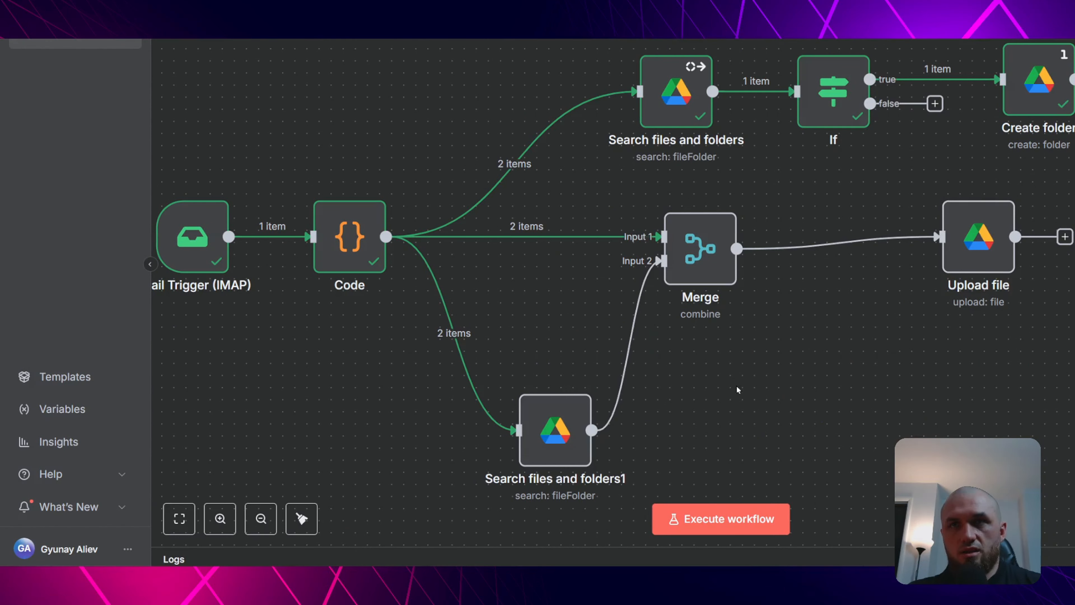
Execute the Merge node and enable Execute Once on Search files and folders1.
mouse_move(672, 195)
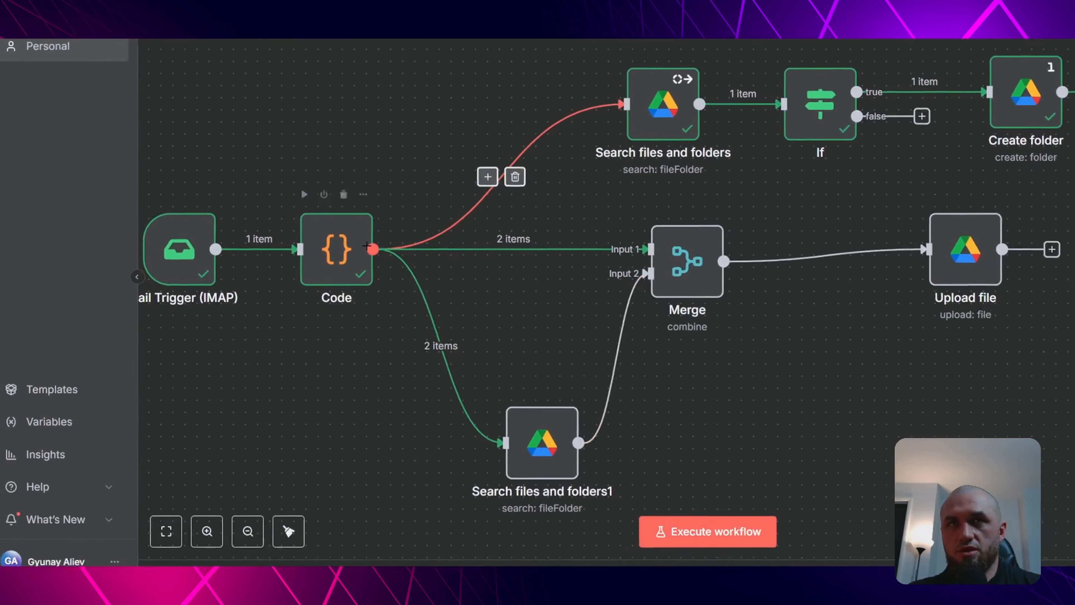
left_click(656, 206)
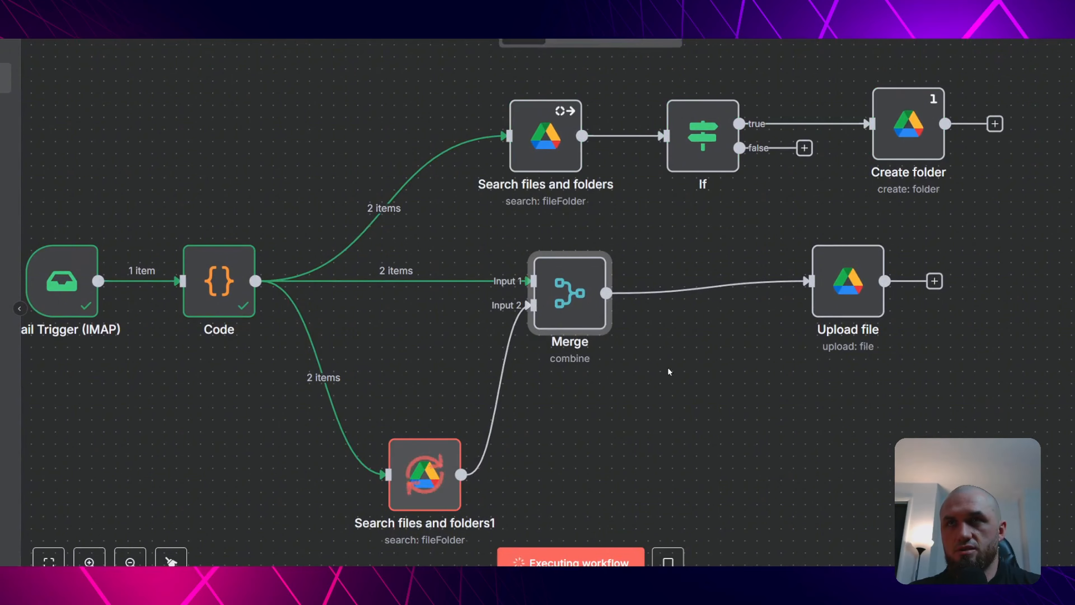
double_click(425, 475)
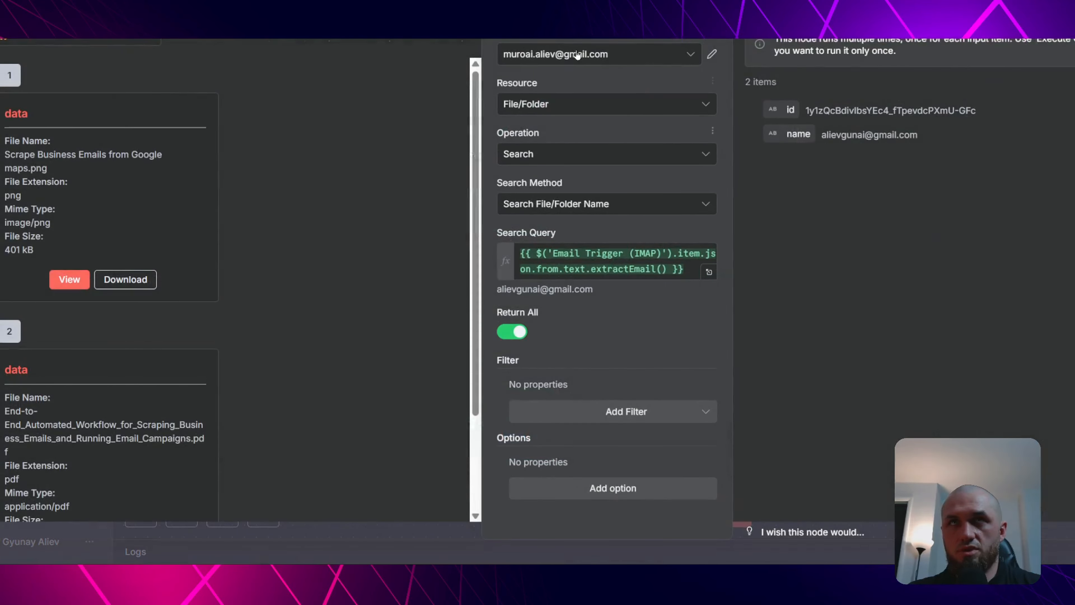
left_click(574, 10)
left_click(516, 108)
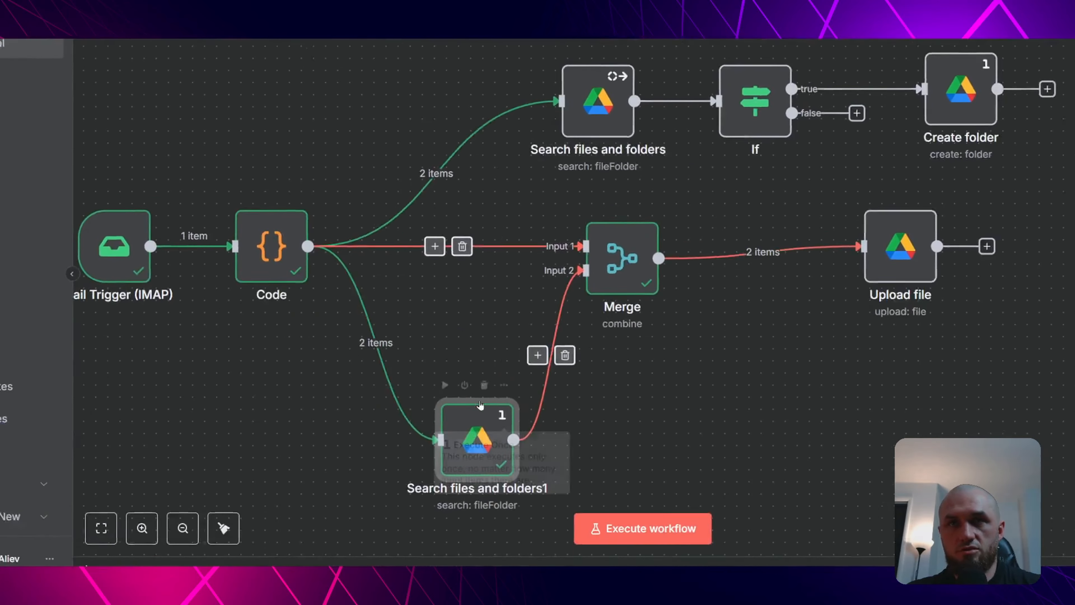
mouse_move(451, 450)
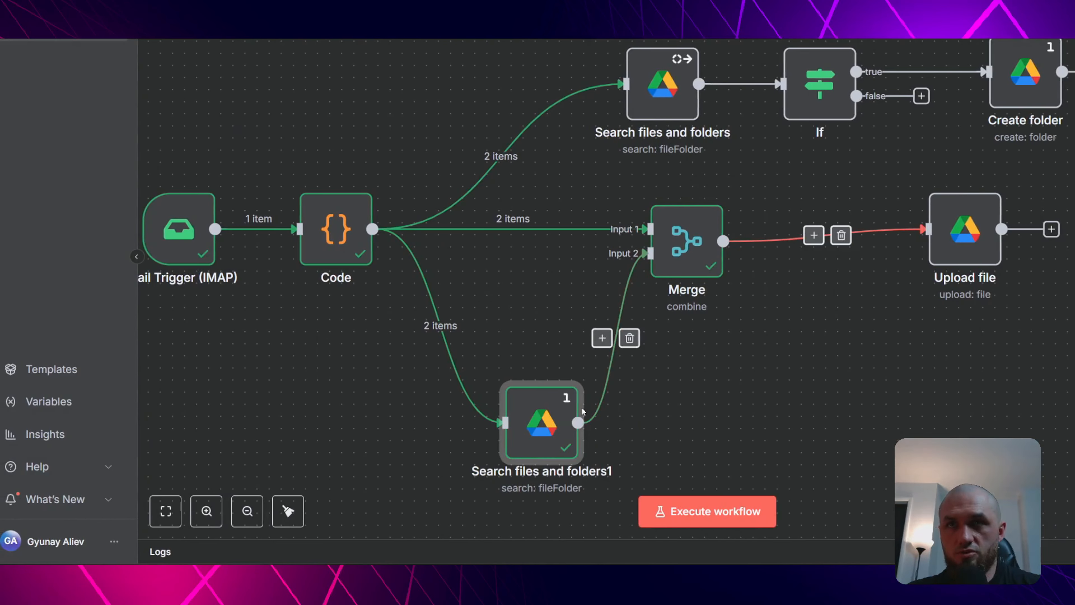
Examine the folder id in the Search files and folders1 output and look for the same id in the Merge output by searching "id".
double_click(552, 424)
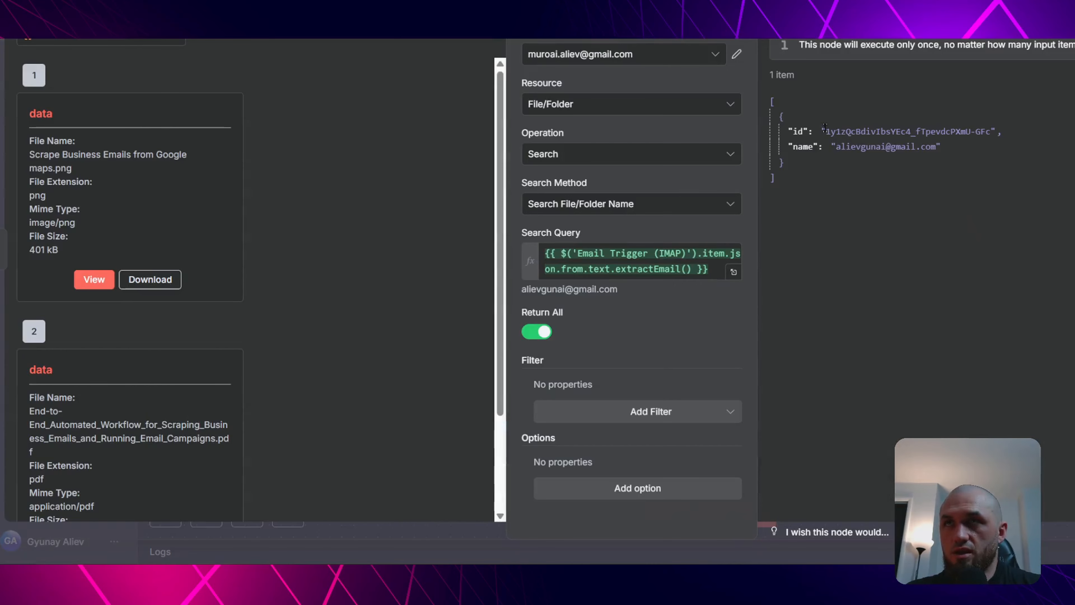
left_click_drag(825, 127, 992, 131)
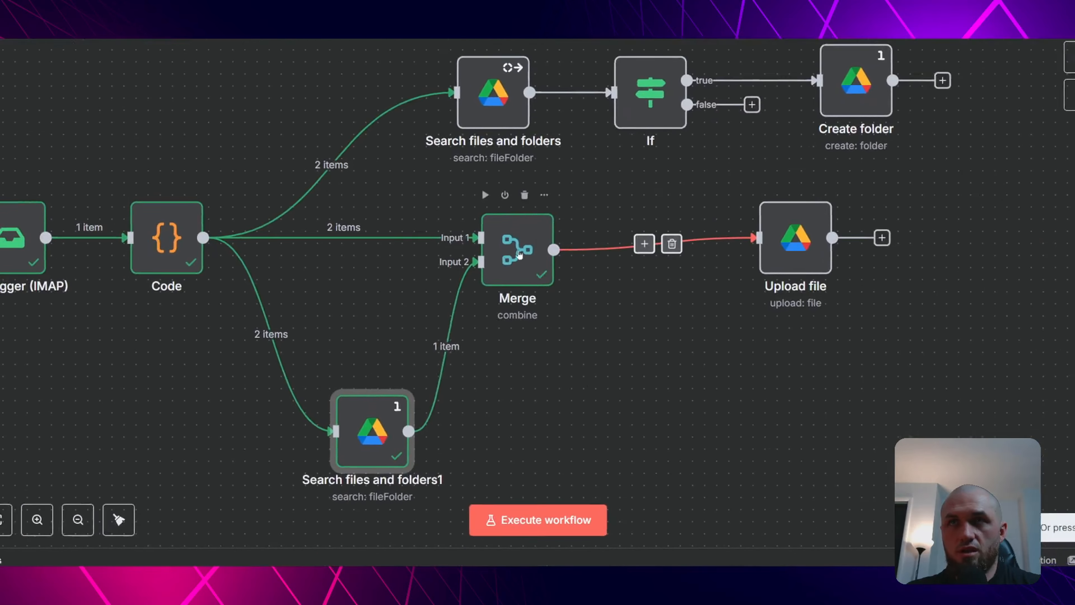
double_click(519, 255)
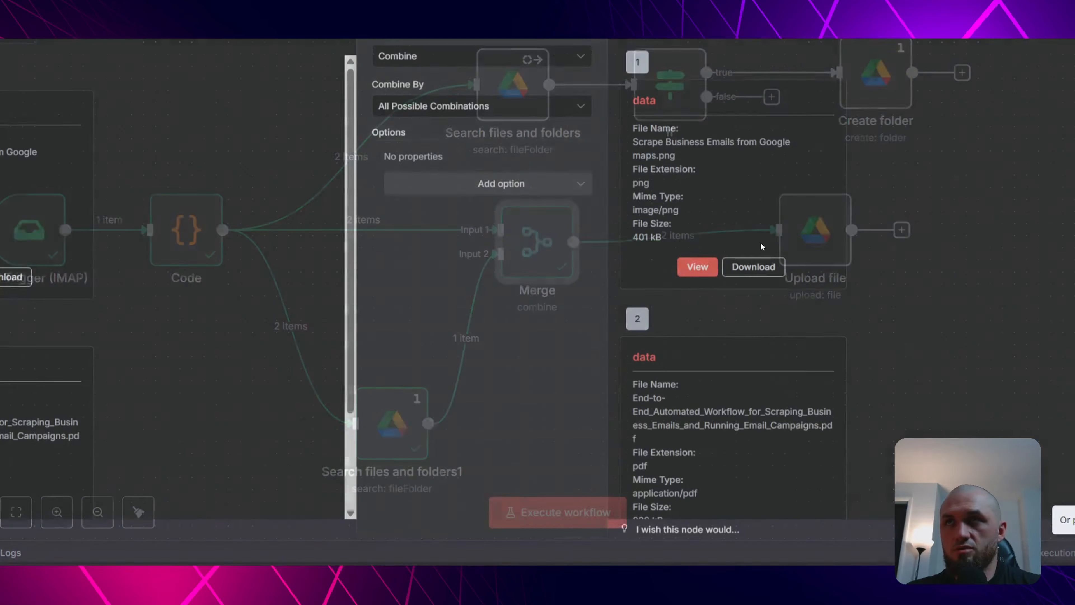
left_click(878, 81)
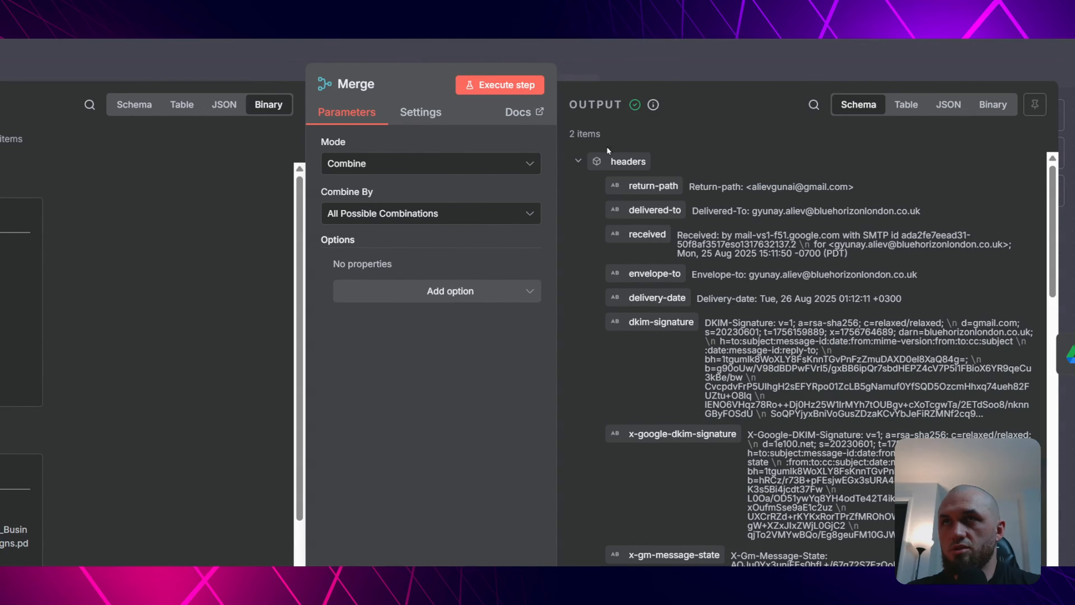
left_click(813, 105)
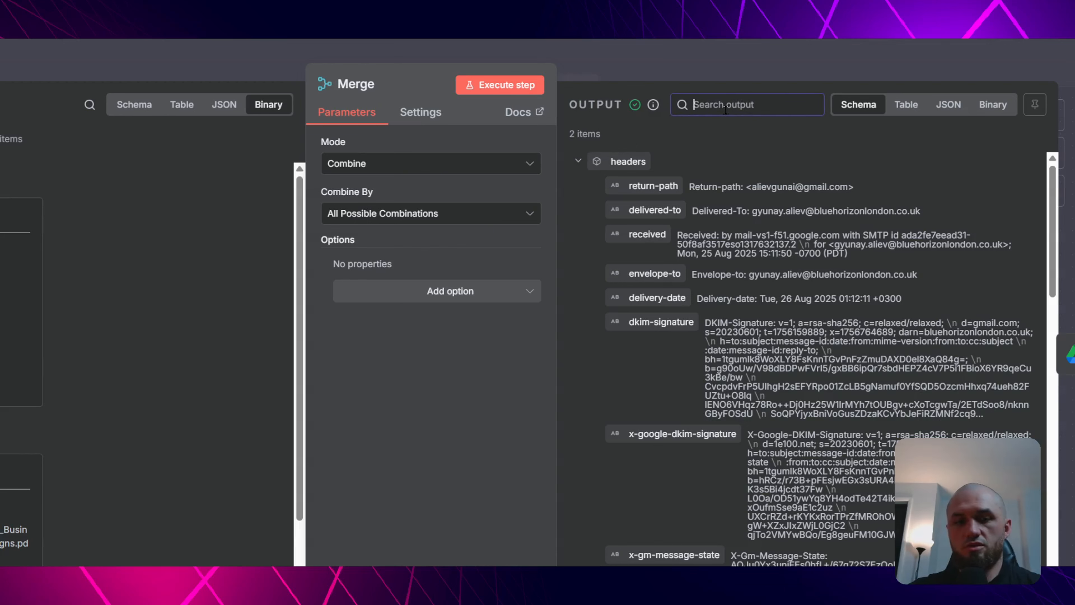
type("id")
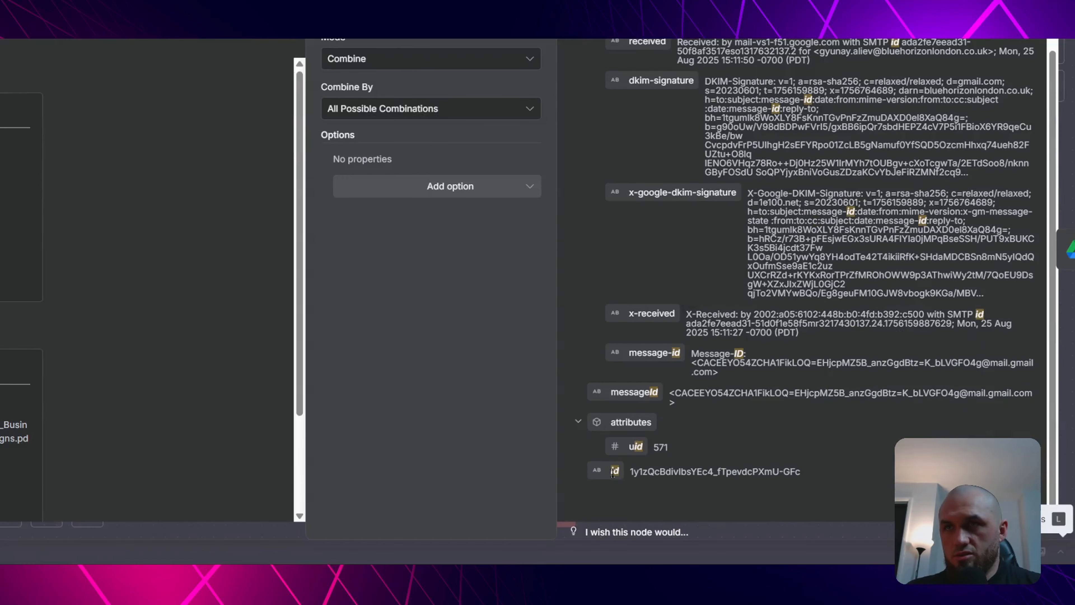
left_click_drag(641, 471, 823, 470)
left_click(706, 476)
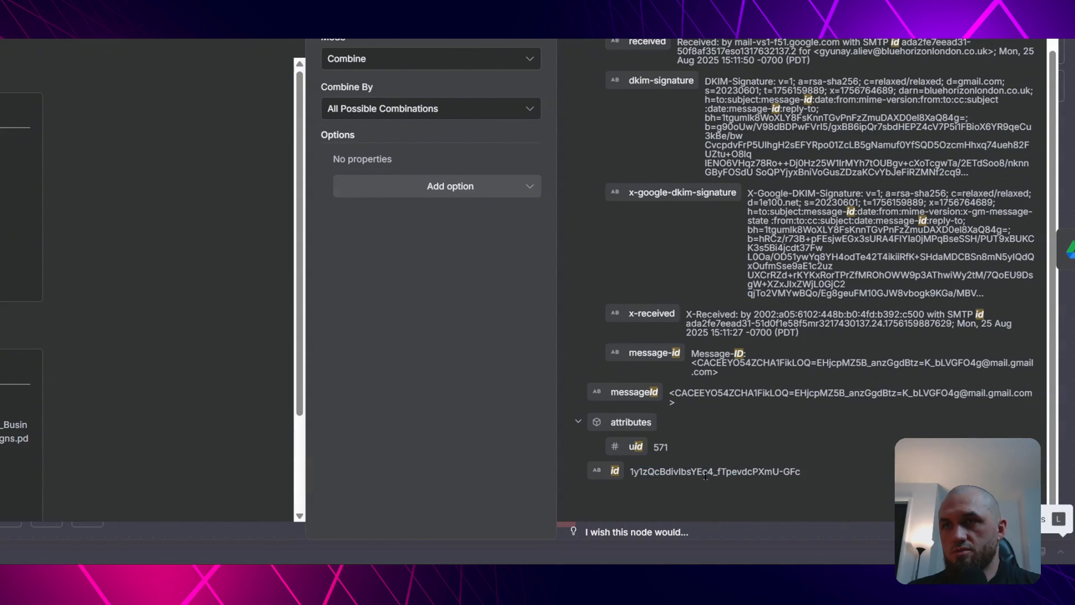
key("BackSpace")
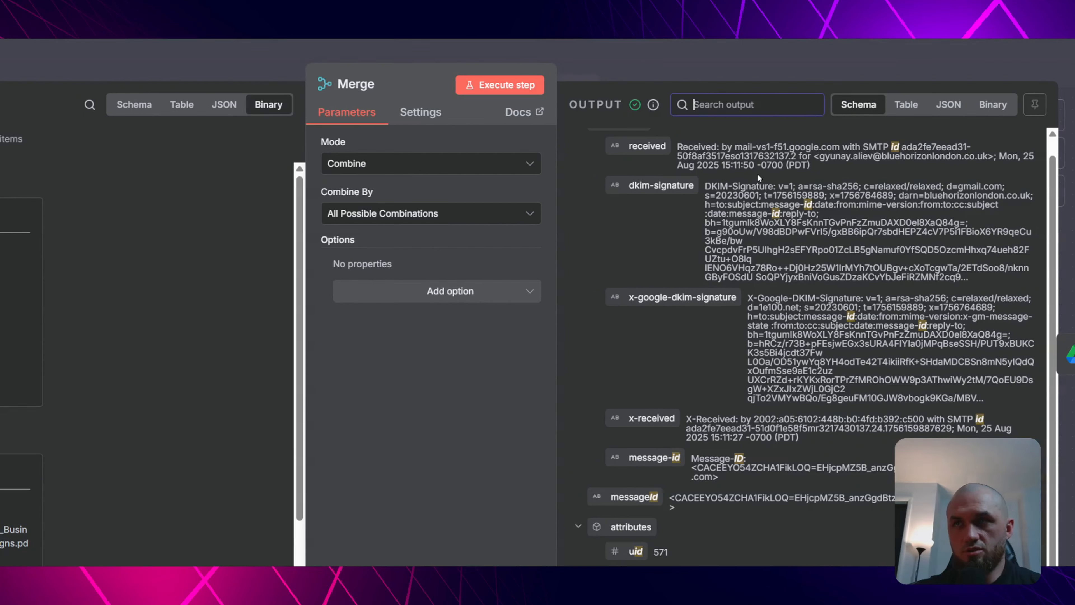
scroll(629, 466, "down", 15)
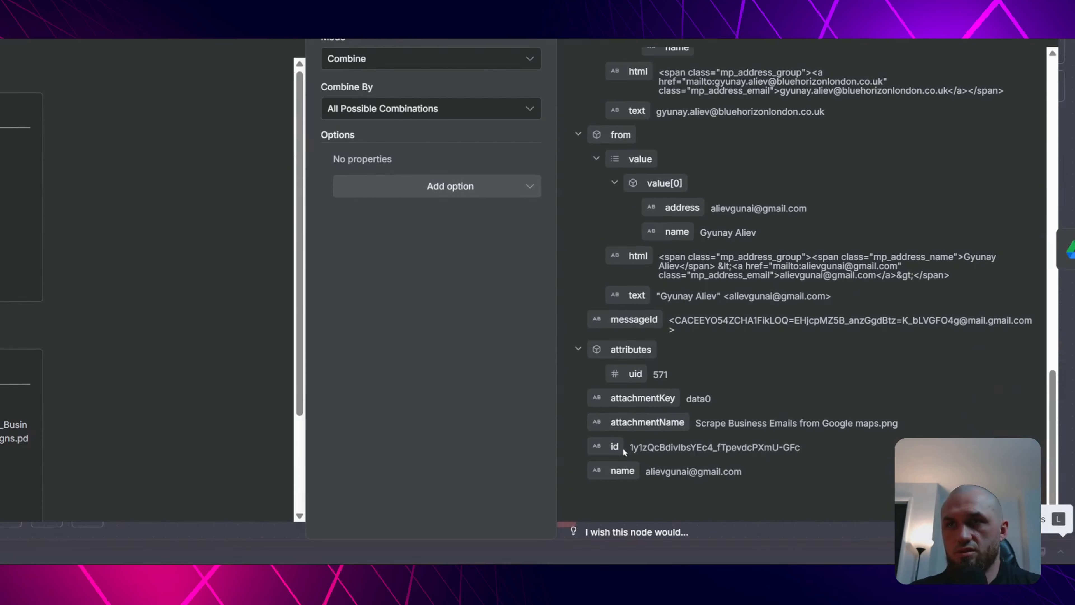
key("Escape")
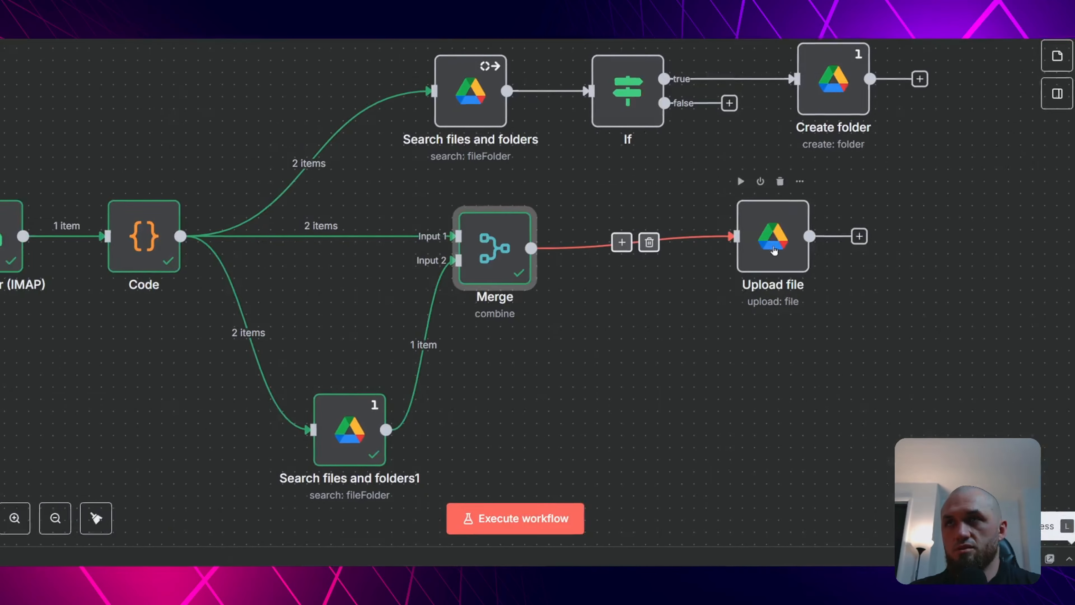
Map the Merge item's id into the Upload file node's Parent Folder as {{ $json.id }} and return to the canvas.
double_click(764, 244)
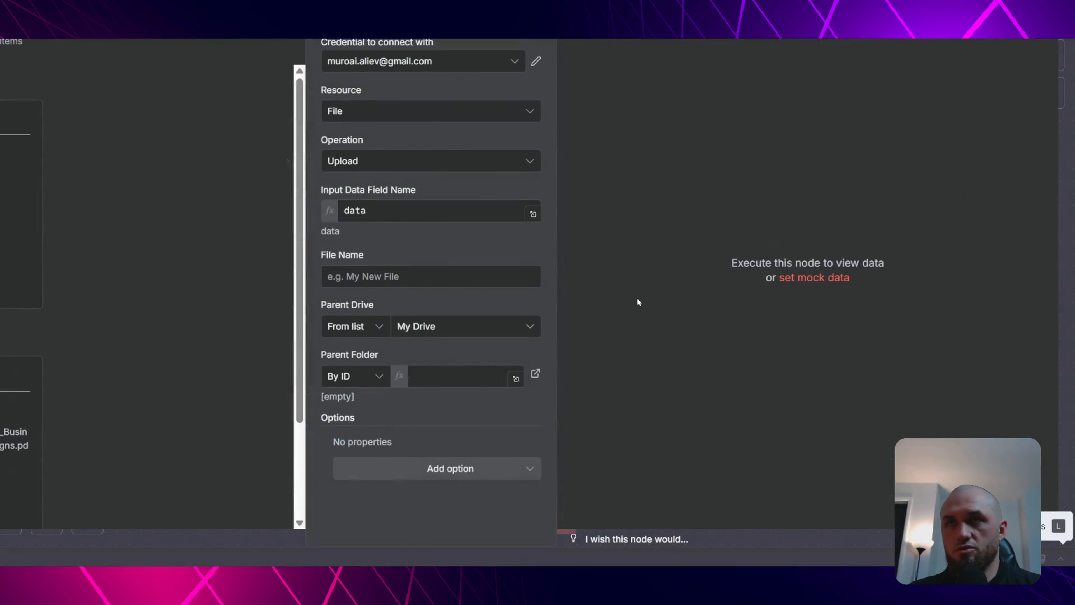
left_click(456, 379)
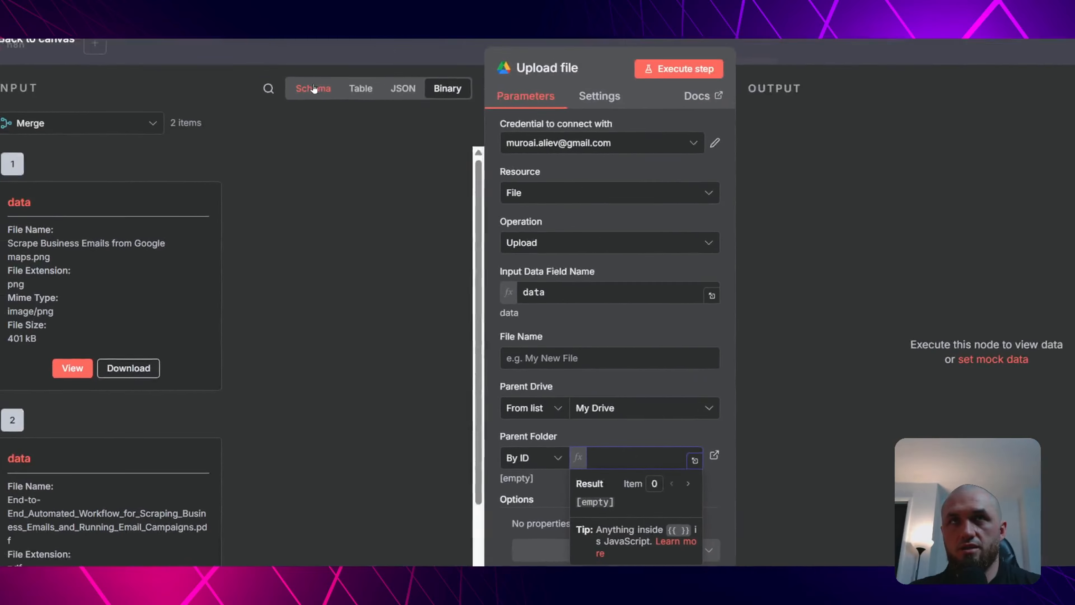
left_click(314, 91)
scroll(382, 249, "down", 15)
scroll(383, 249, "down", 5)
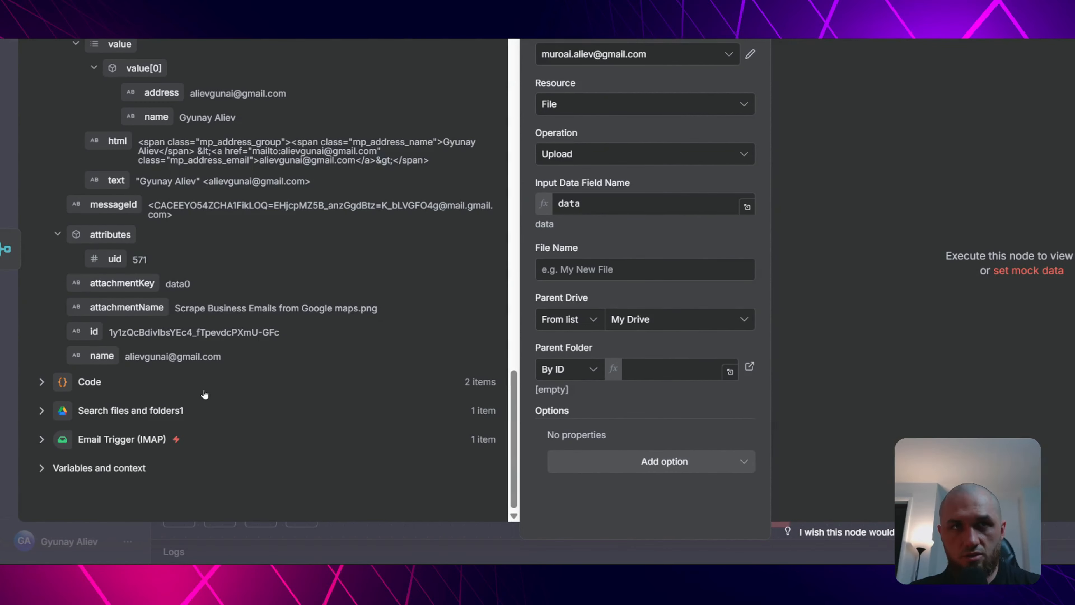
left_click_drag(94, 331, 660, 369)
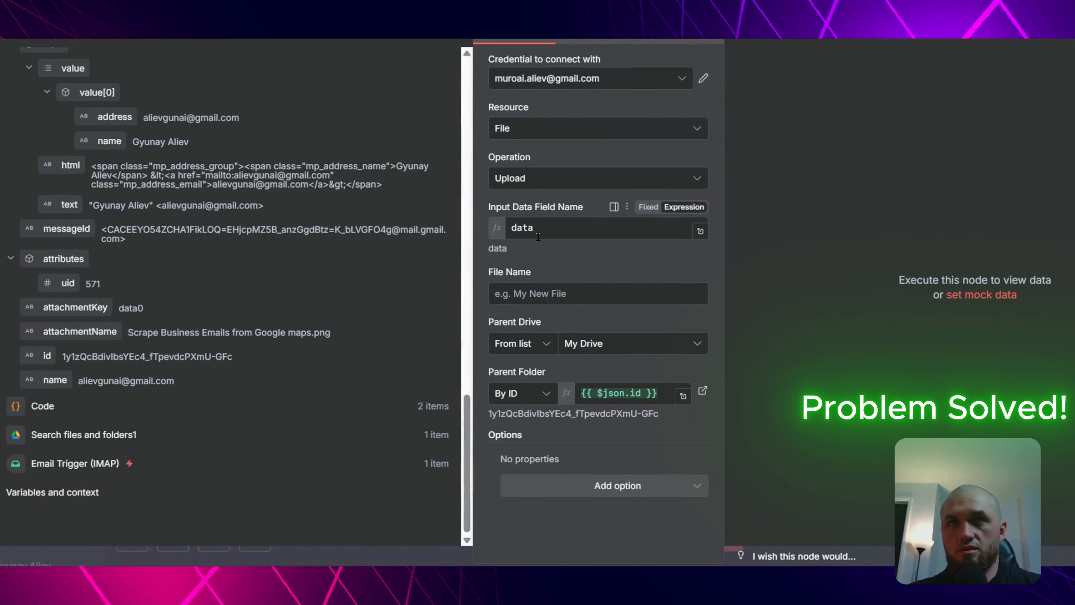
key("Escape")
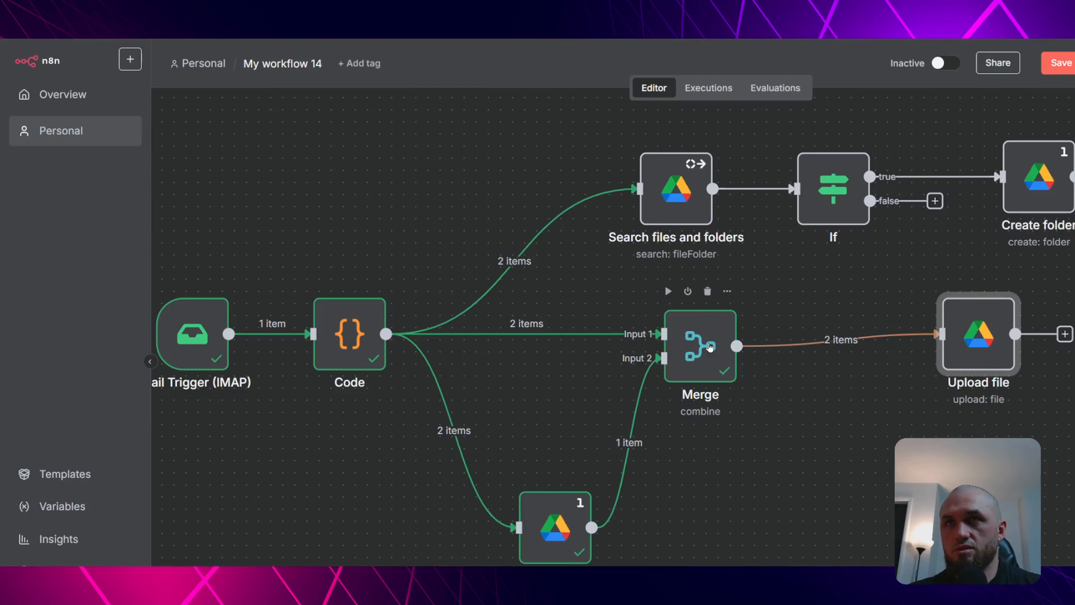
Check the binary files reaching Upload file, then align the node with Merge and execute it.
double_click(978, 337)
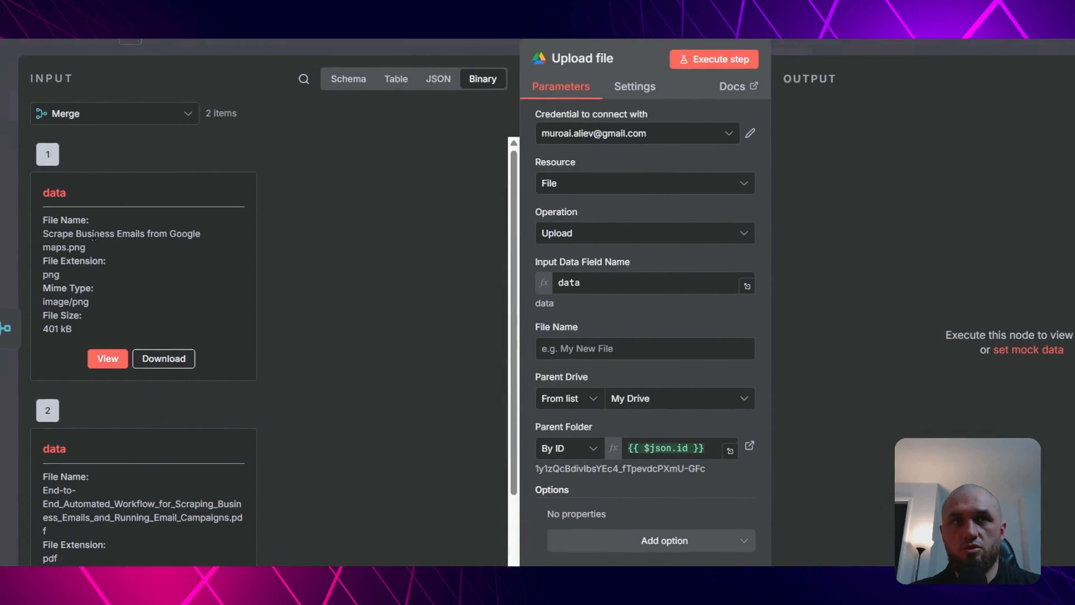
scroll(362, 270, "down", 3)
scroll(347, 268, "up", 3)
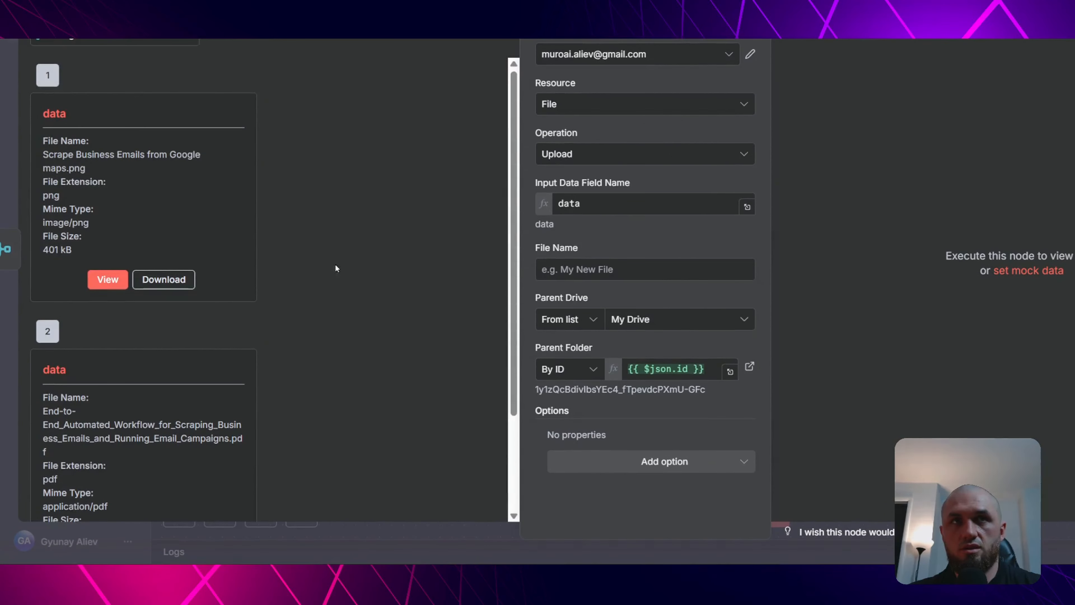
key("Escape")
left_click_drag(766, 244, 765, 257)
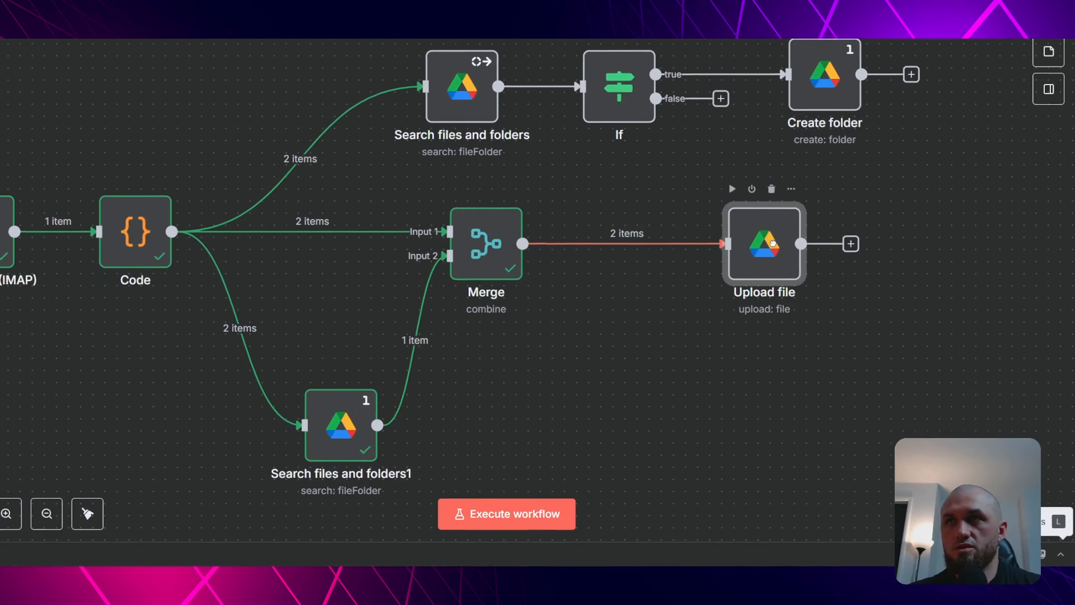
left_click(732, 238)
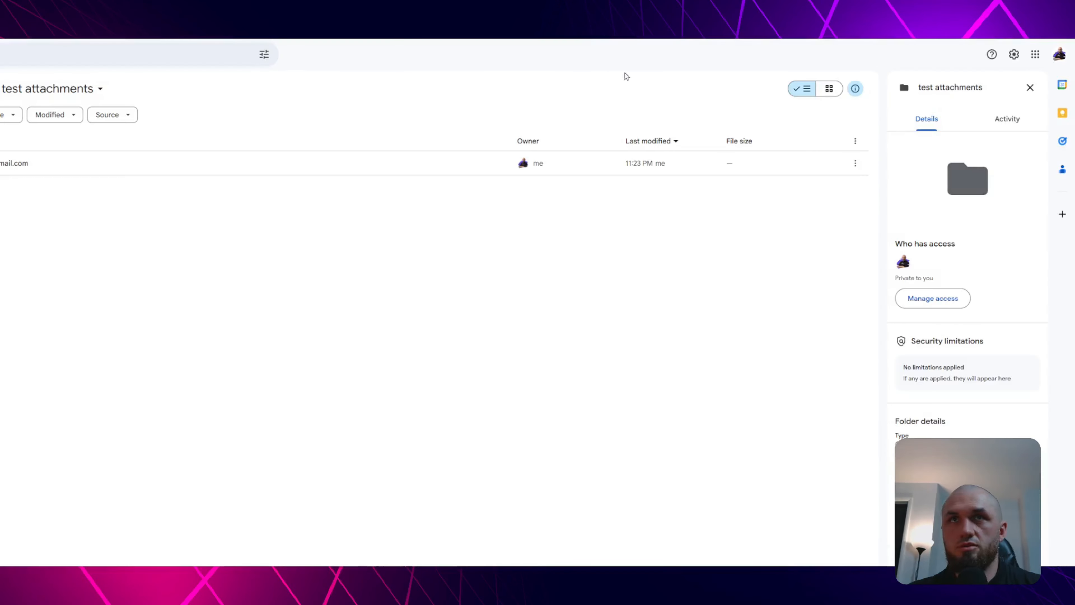
In Google Drive, open the sender's folder inside test attachments and check the uploaded PDF and PNG.
double_click(177, 161)
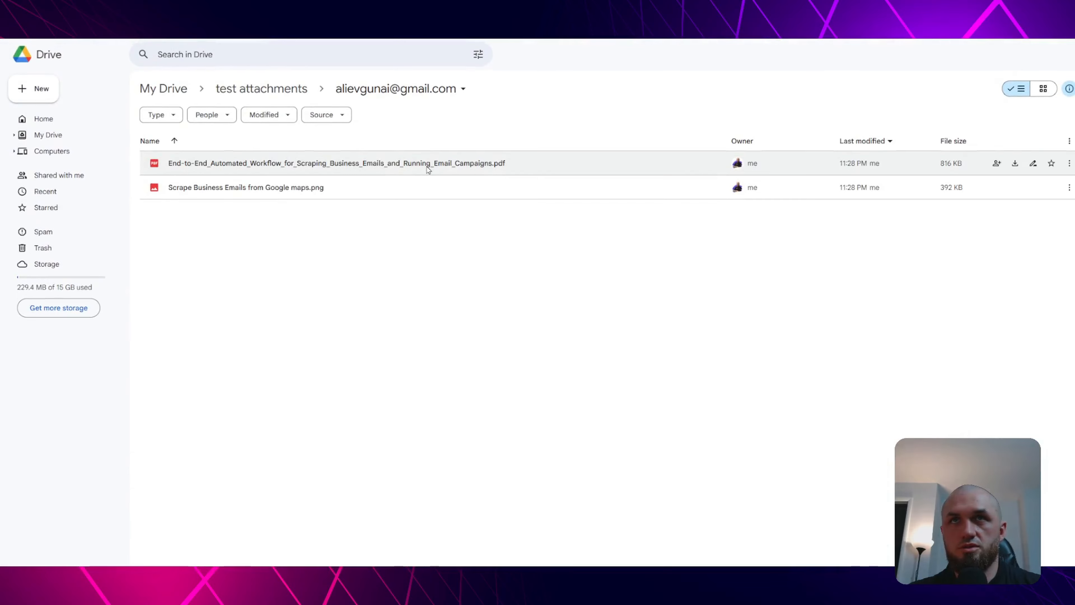
left_click(426, 162)
left_click(288, 194)
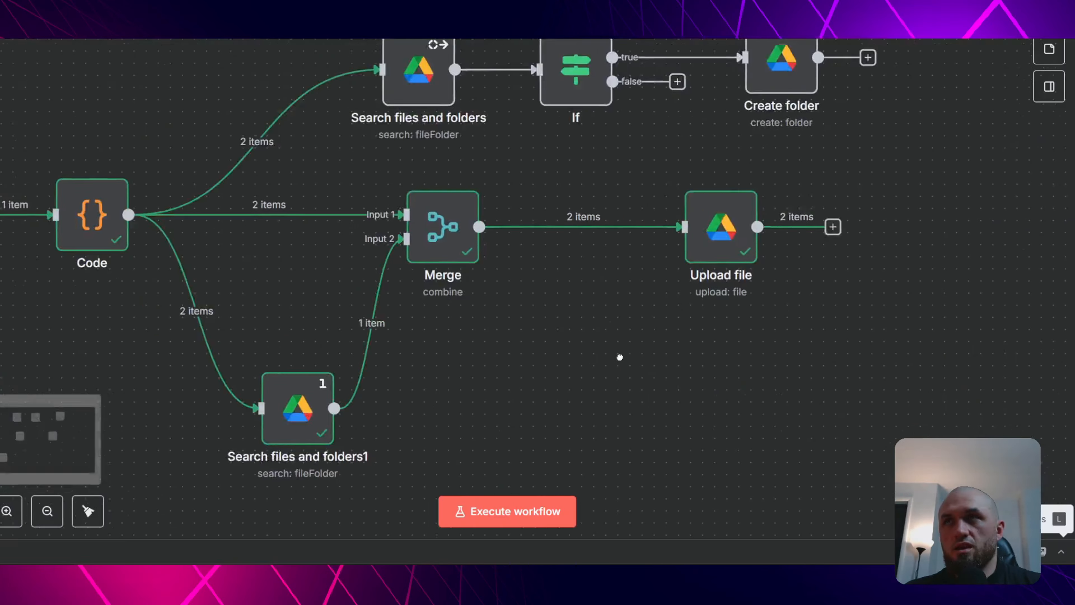
Back in n8n, move Upload file closer to Merge and add a Limit node after it.
left_click_drag(619, 356, 524, 308)
scroll(427, 319, "down", 3)
scroll(416, 316, "up", 3)
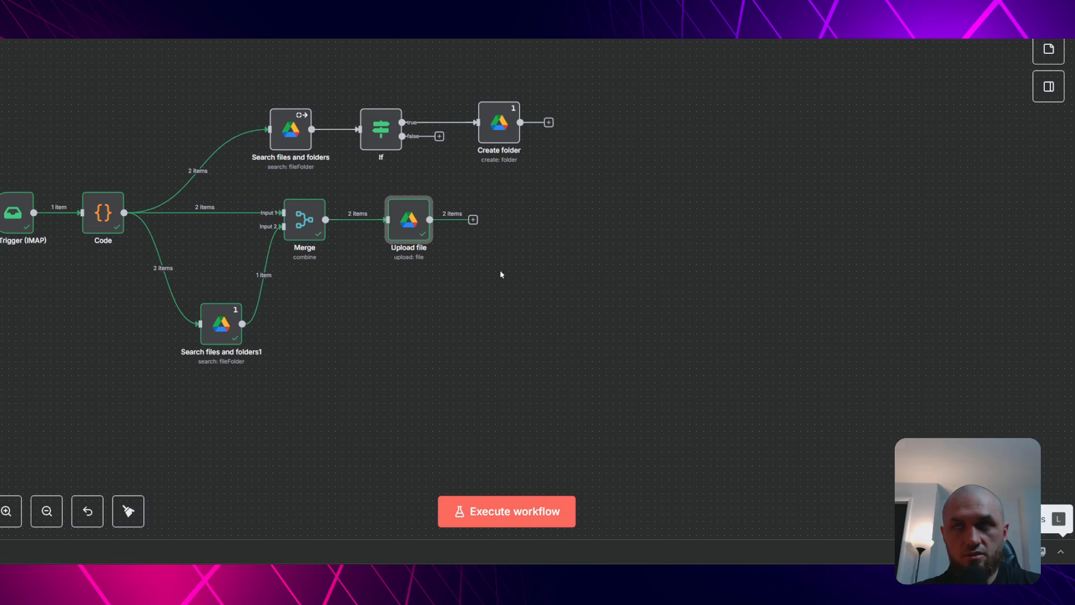
left_click(473, 220)
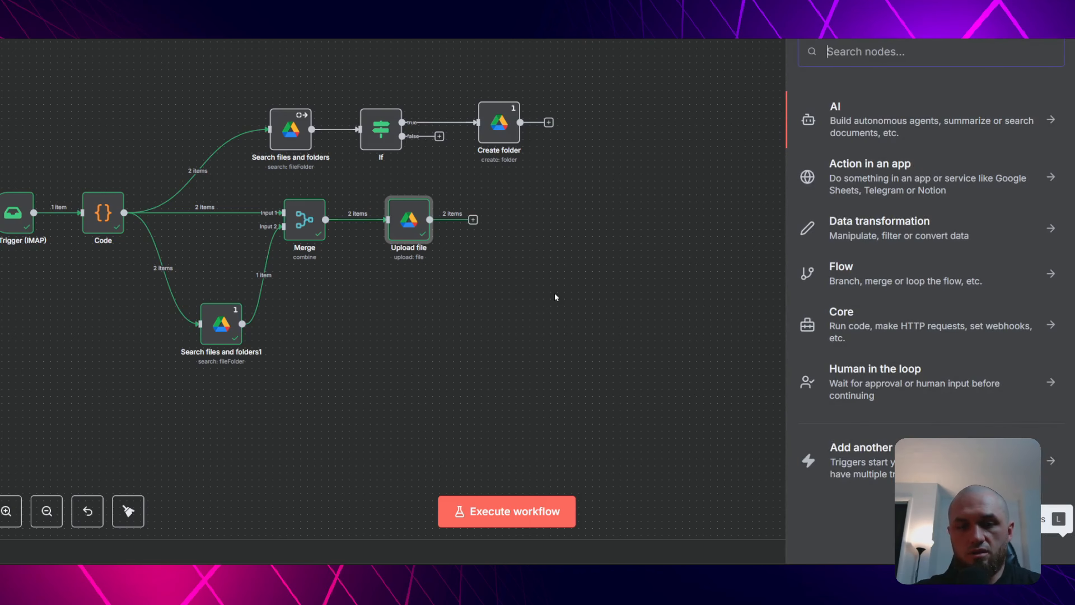
type("limit")
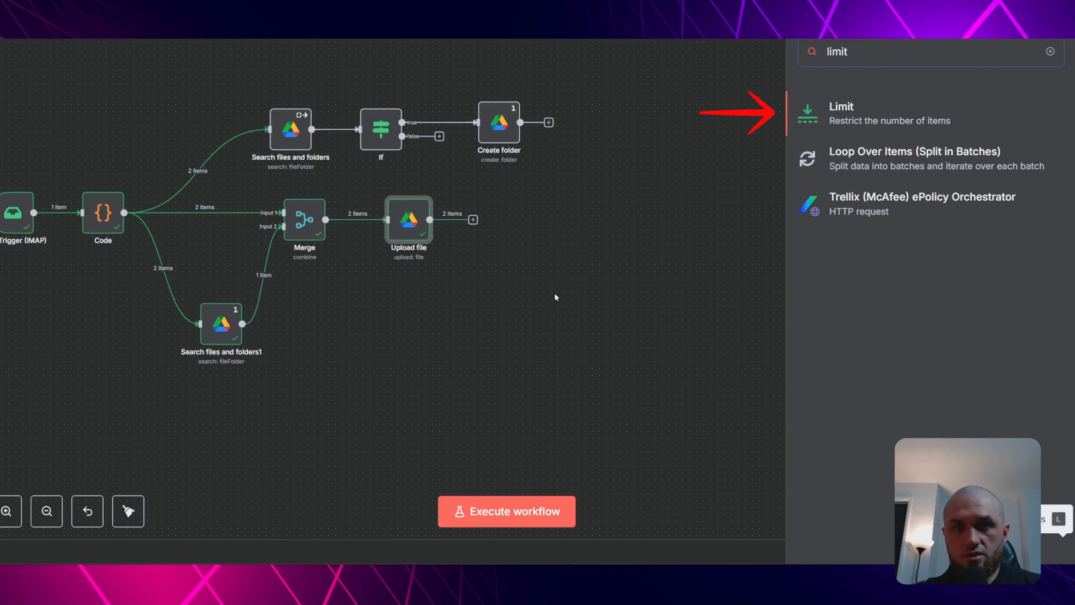
key("Return")
Review the Limit node's Keep choices and Max Items setting, and return to the canvas.
left_click(372, 119)
left_click(370, 147)
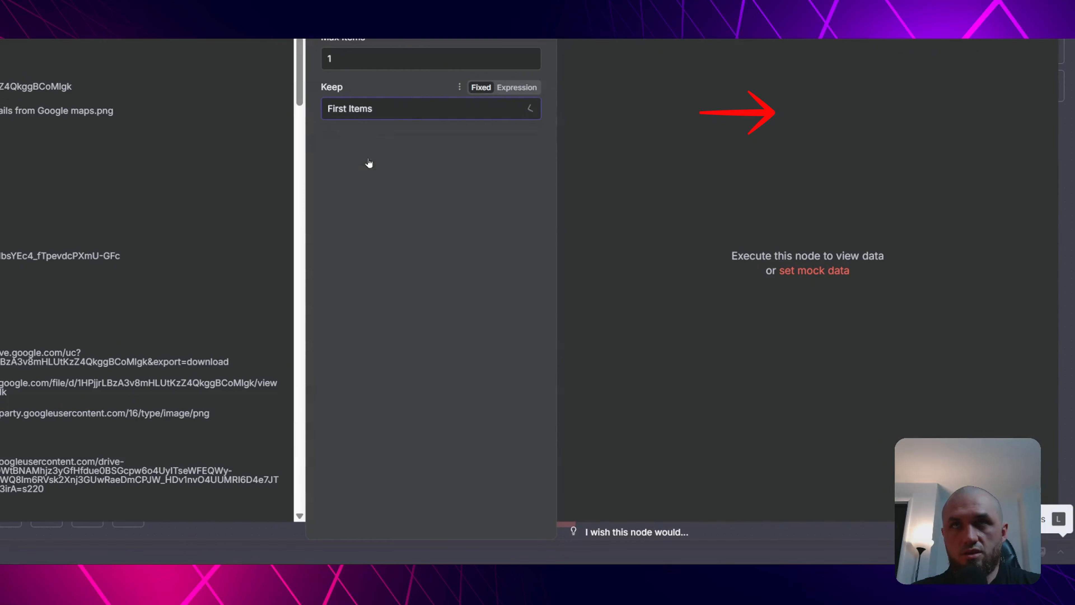
left_click(368, 117)
left_click(362, 171)
left_click(449, 52)
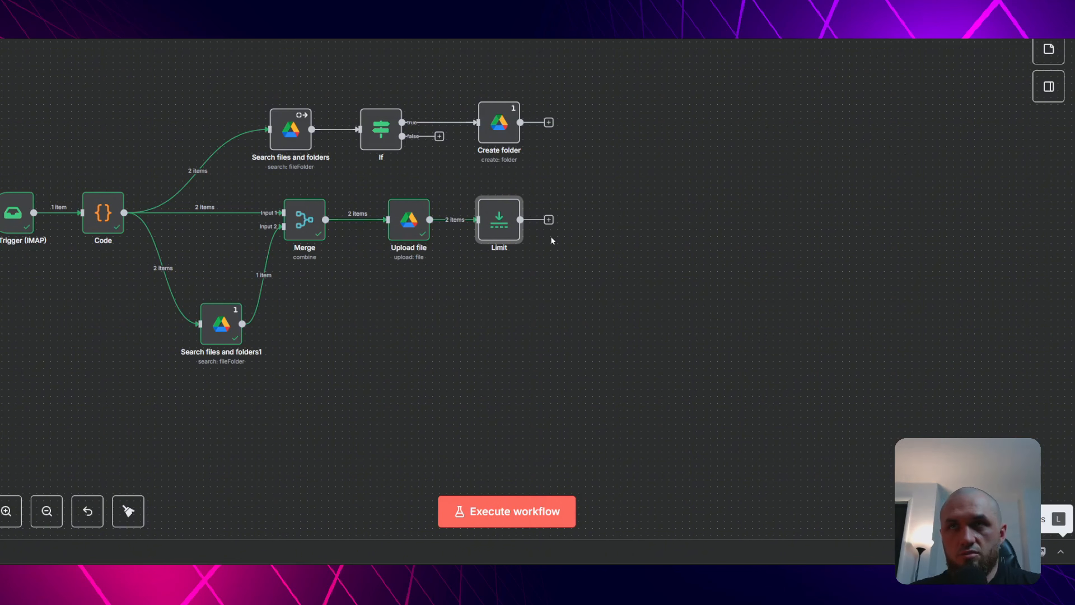
mouse_move(503, 224)
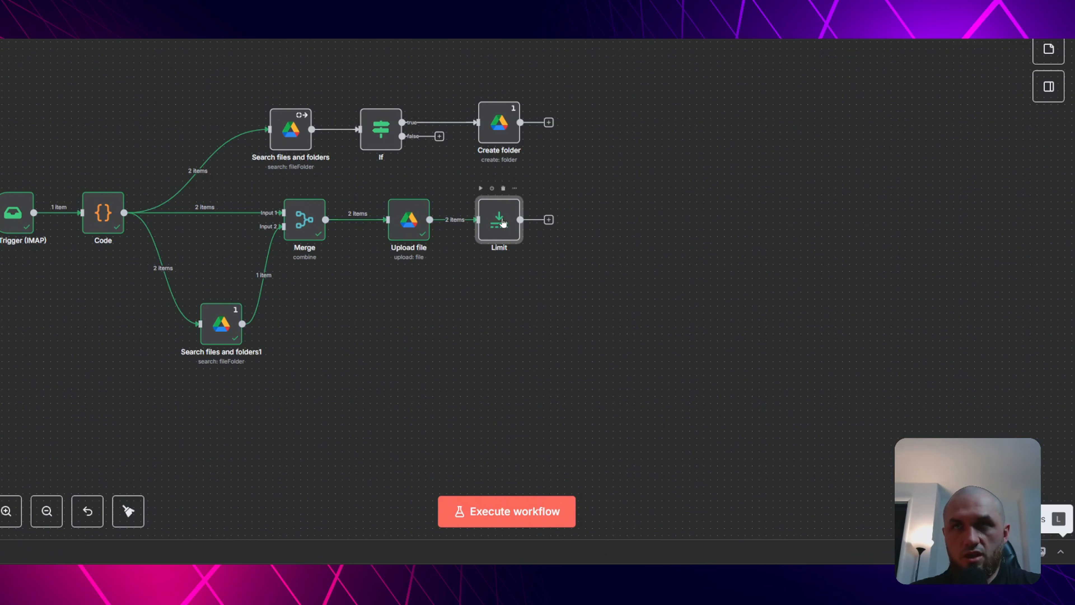
Replace the Limit node after Upload file with an AI Agent and set its prompt source to Define below.
left_click(503, 189)
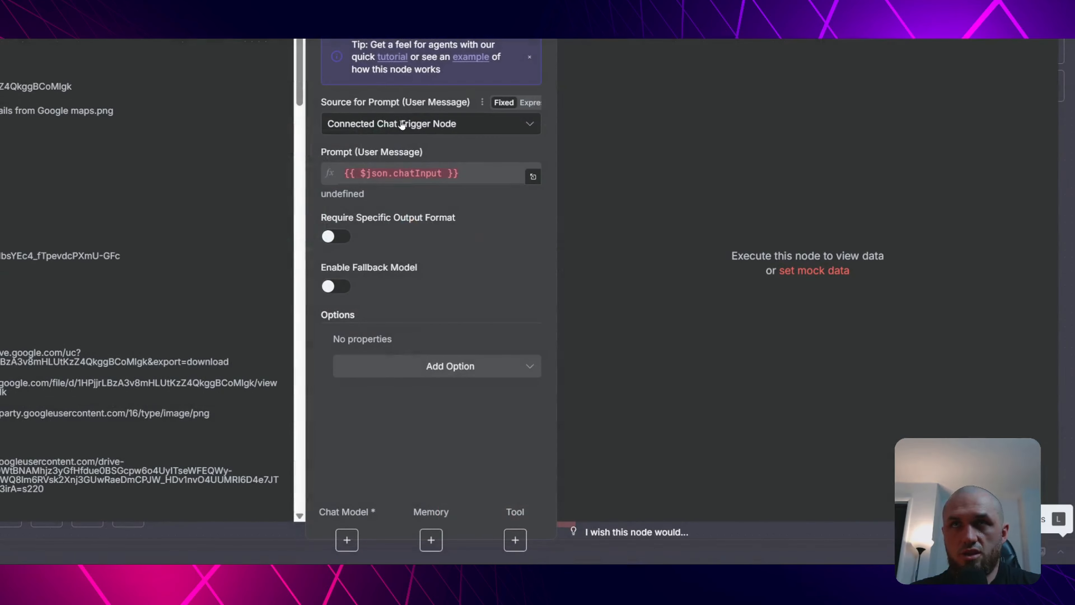
left_click(398, 124)
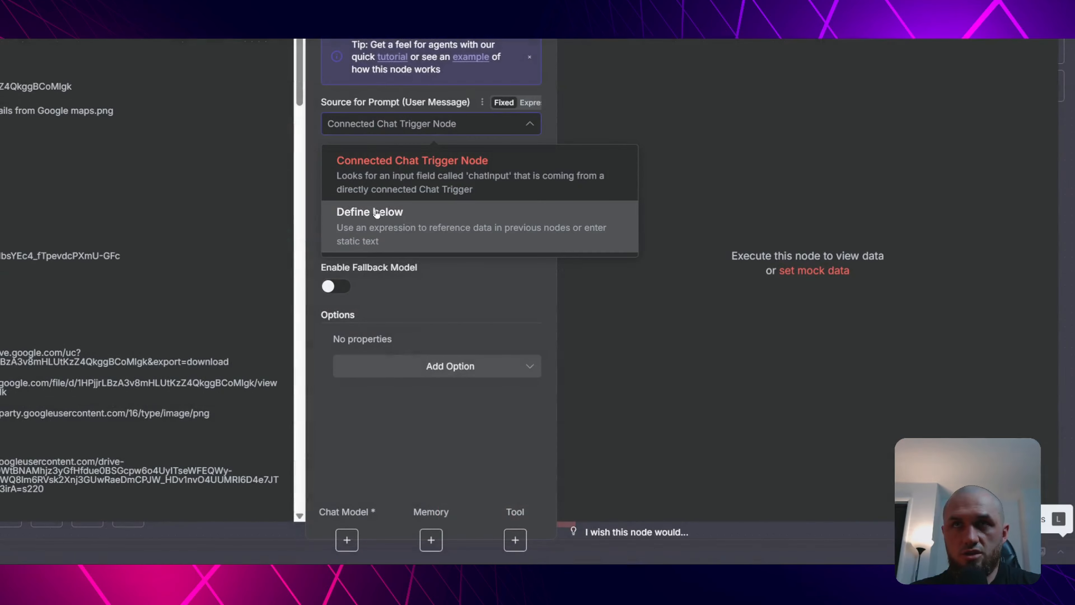
left_click(379, 230)
left_click(480, 239)
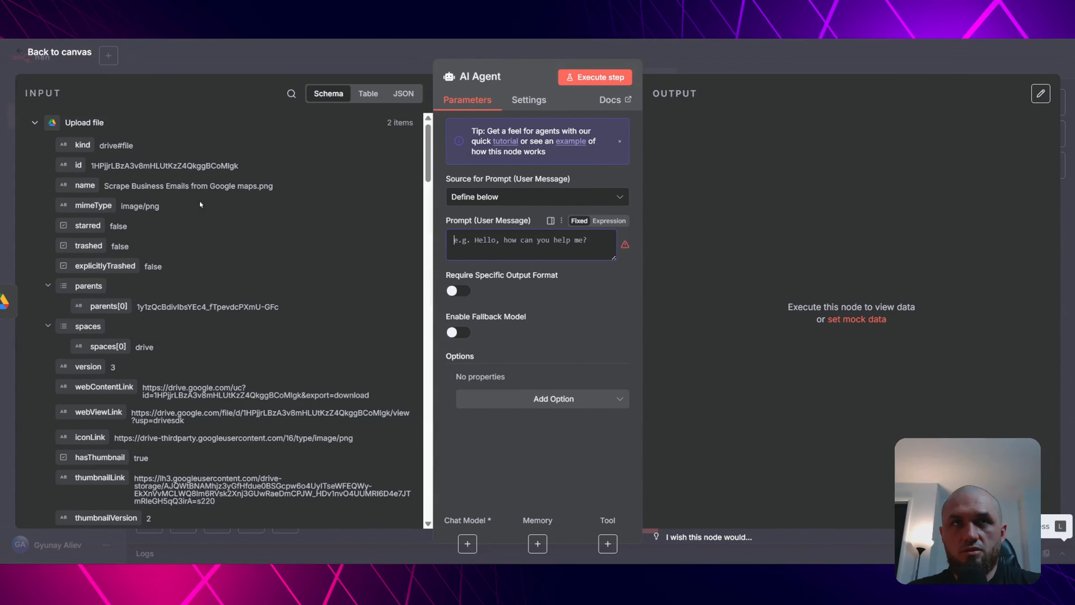
Set the AI Agent's user prompt to "Incoming email:" followed by the text field from Merge.
left_click(291, 94)
type("text")
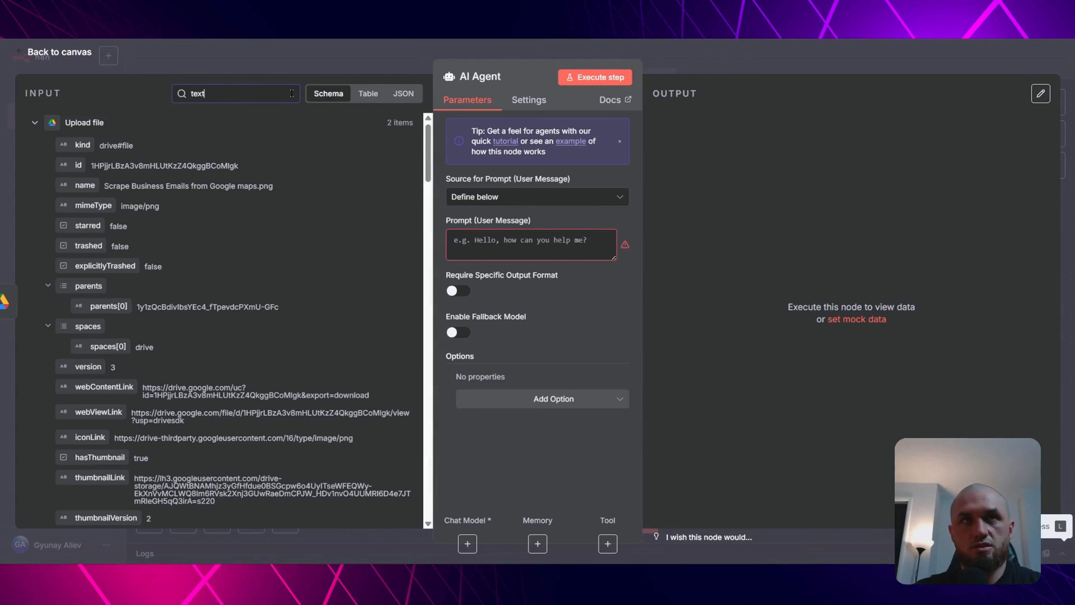
left_click_drag(79, 249, 466, 237)
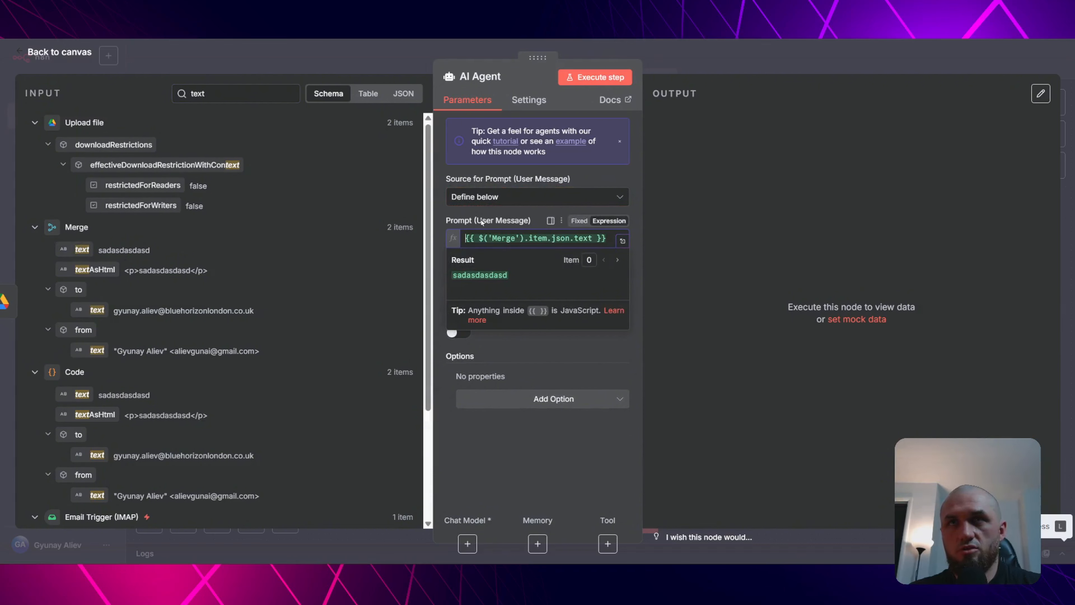
type("Incoming email:")
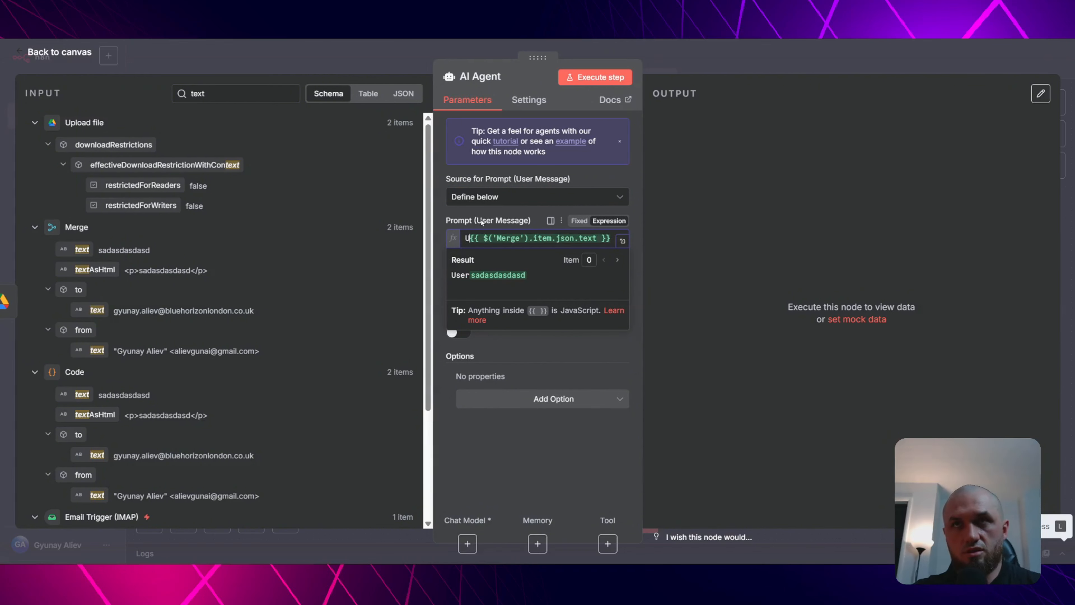
left_click(533, 370)
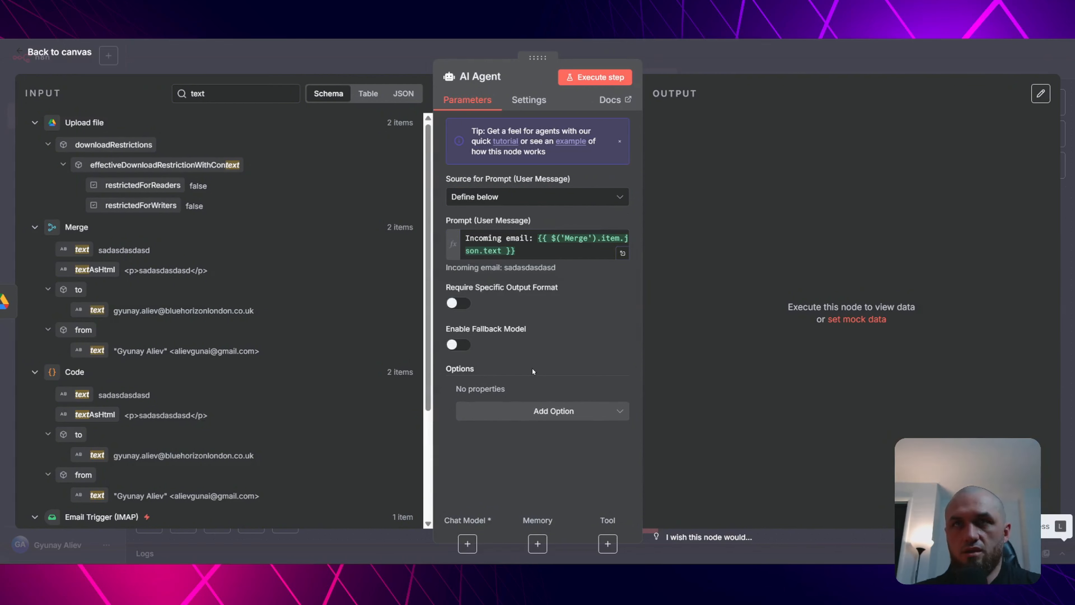
Add a System Message: "You are a helpful assistant to write draft emails for reply from our company name. Company name is Muro AI".
left_click(525, 410)
left_click(510, 273)
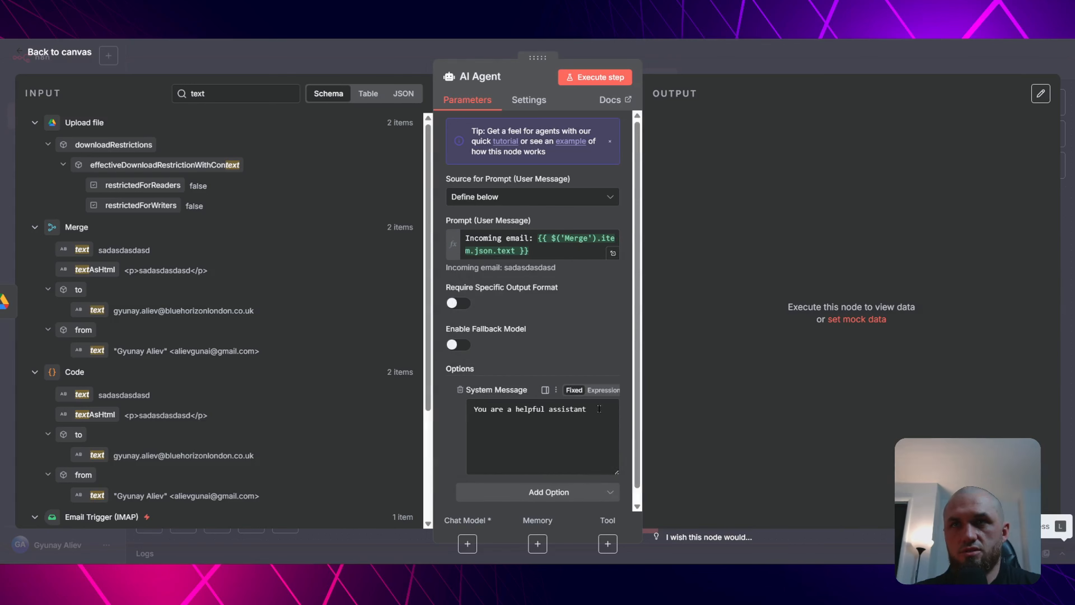
type("to ")
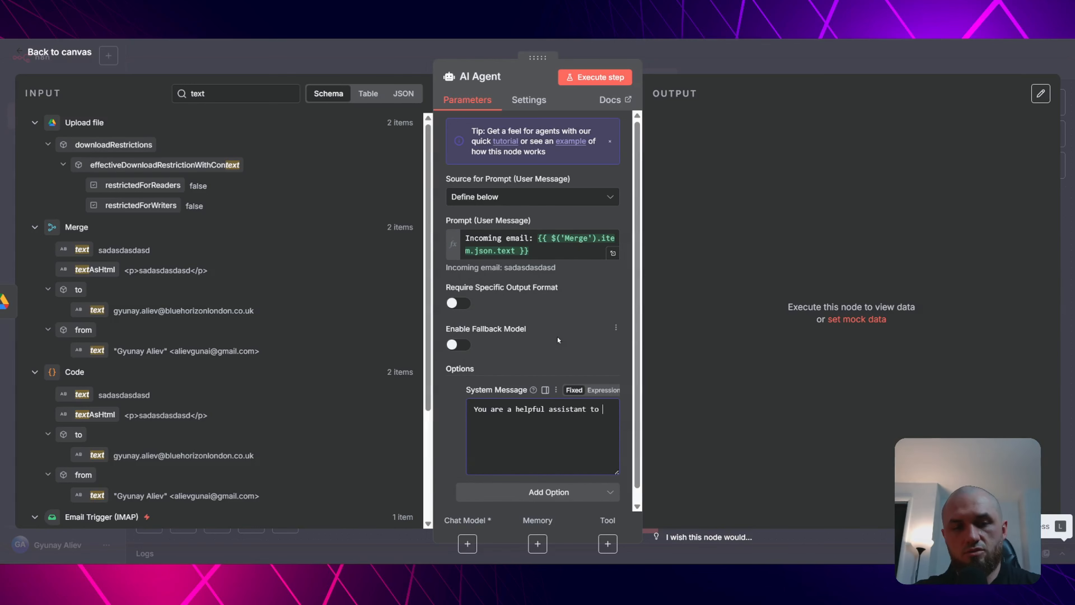
type("write draft emails for our company")
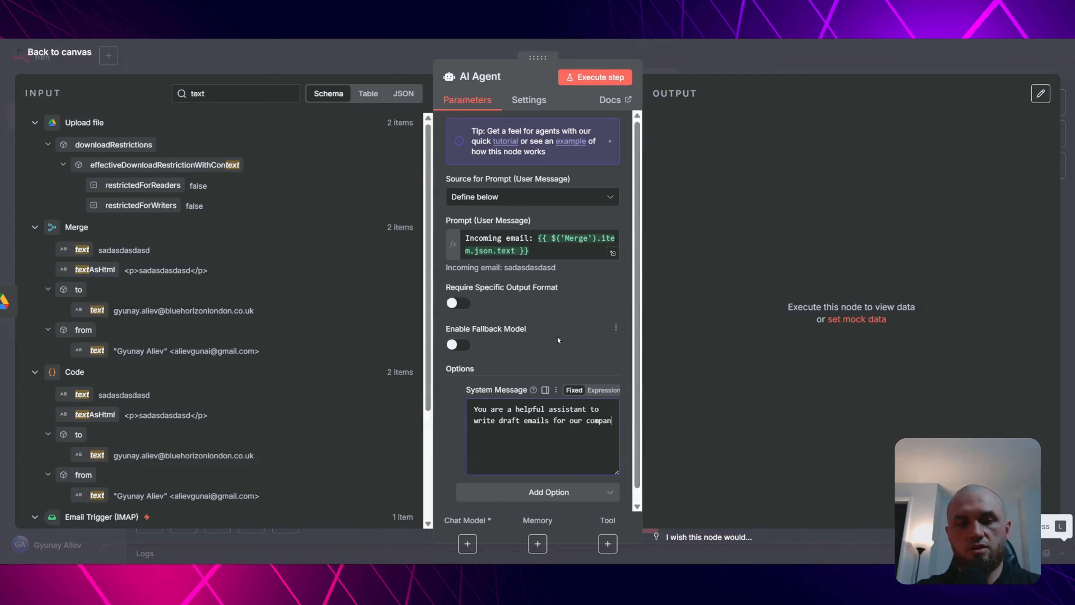
key("BackSpace")
key("BackSpace")
key("BackSpace")
key("BackSpace")
key("BackSpace")
key("BackSpace")
key("BackSpace")
key("BackSpace")
key("BackSpace")
key("BackSpace")
key("BackSpace")
type("reply")
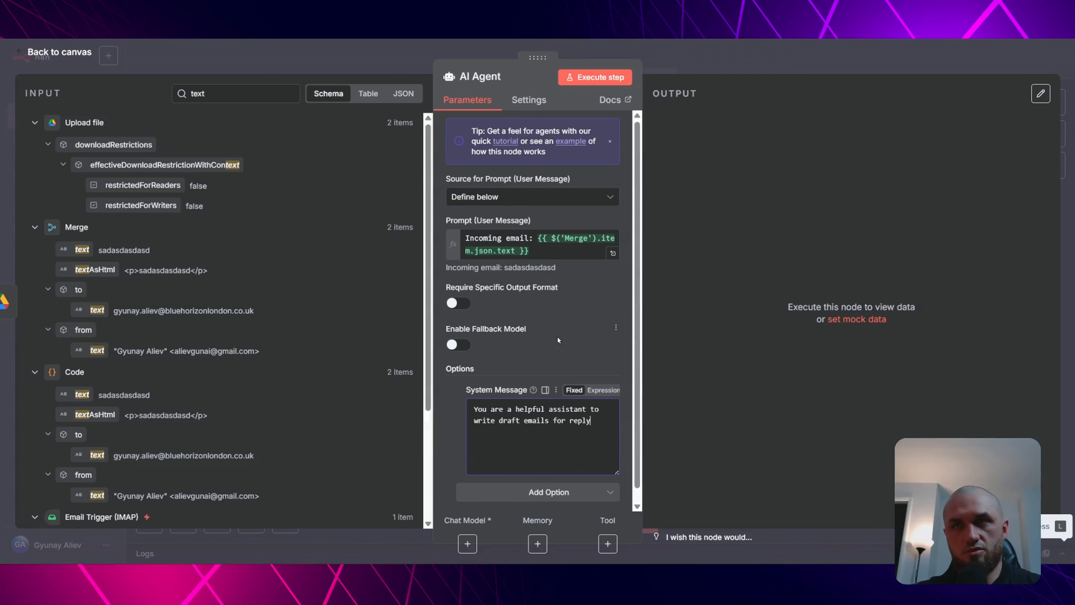
type(" from our company name. Company n")
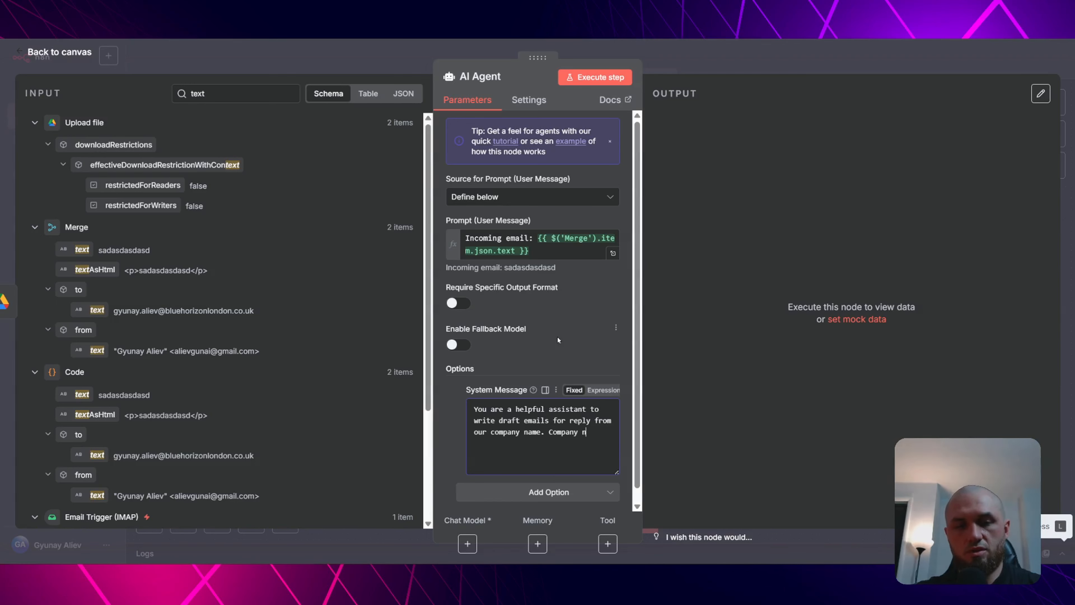
type("ame is Muro AI")
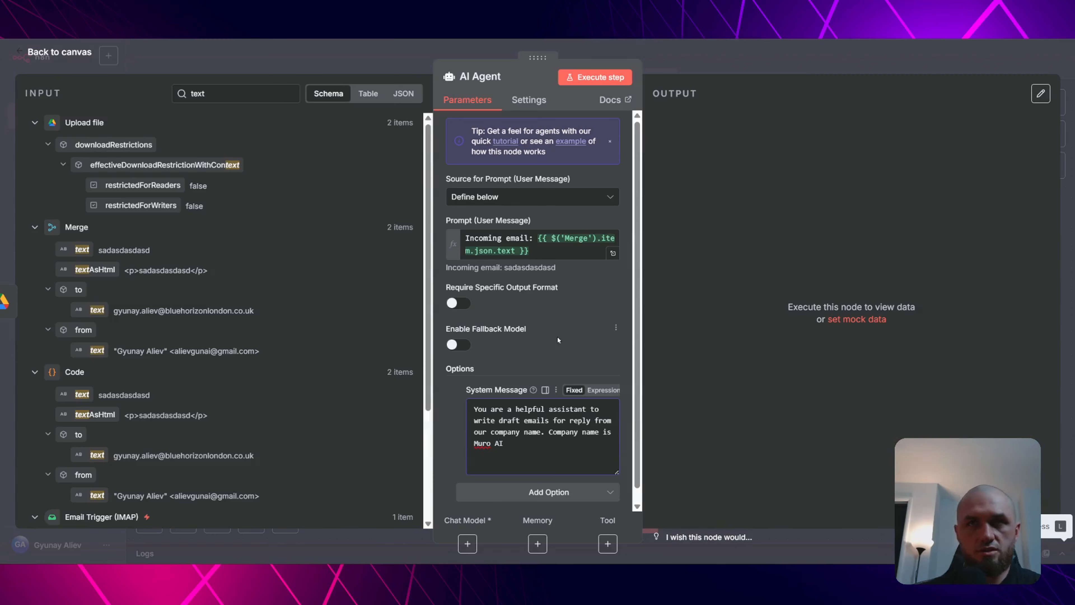
Attach a Google Gemini Chat Model to the AI Agent and place it directly below the agent's Chat Model connector.
left_click(467, 543)
scroll(931, 229, "down", 5)
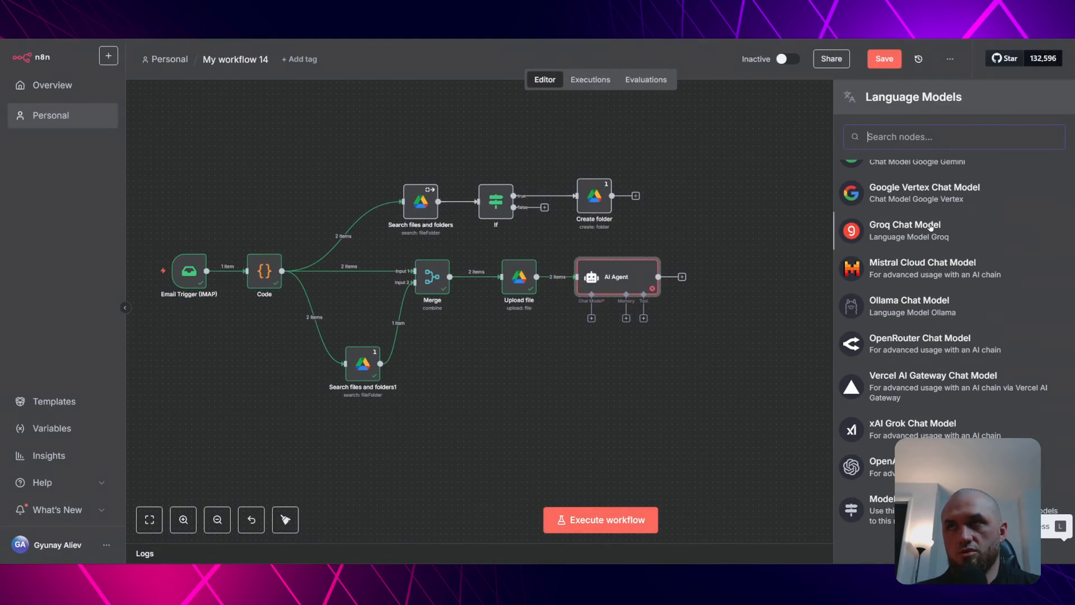
scroll(931, 229, "up", 1)
left_click(915, 177)
key("Escape")
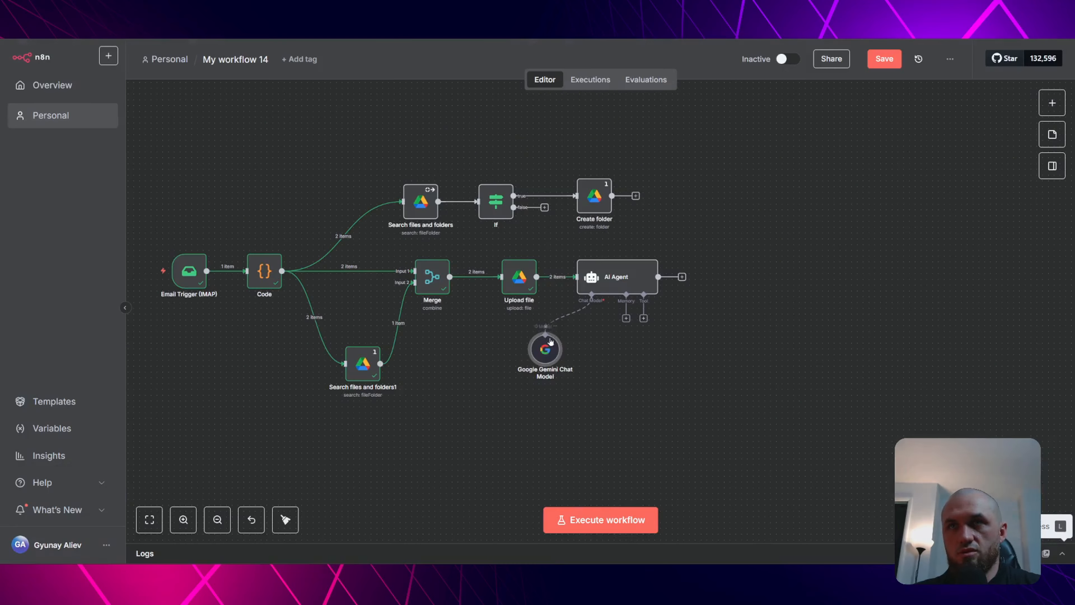
left_click_drag(550, 341, 597, 341)
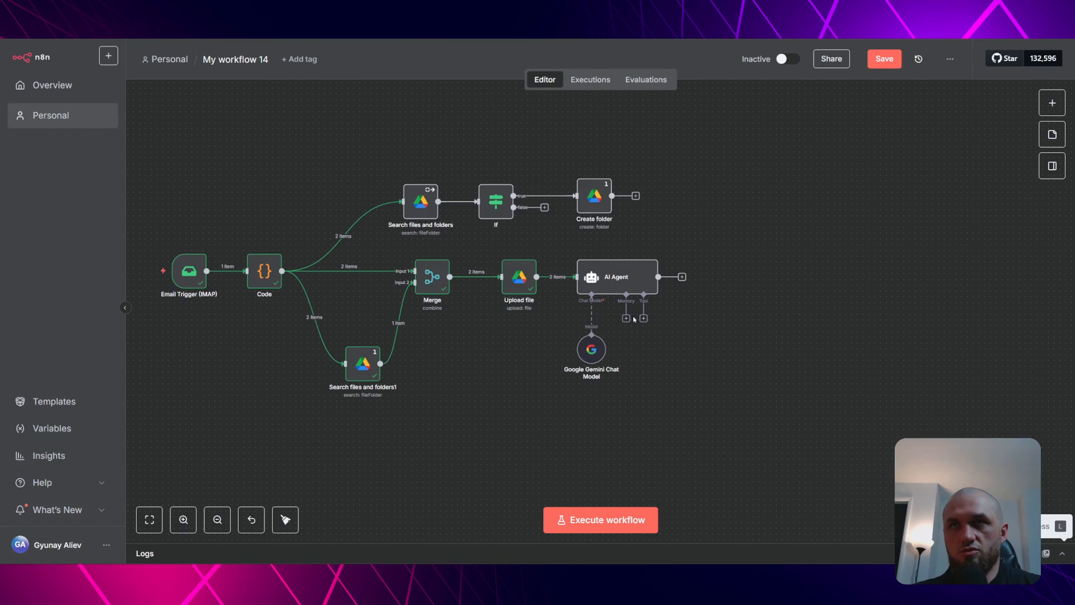
Enable Execute Once in the AI Agent's settings and execute the node.
left_click_drag(743, 337, 678, 328)
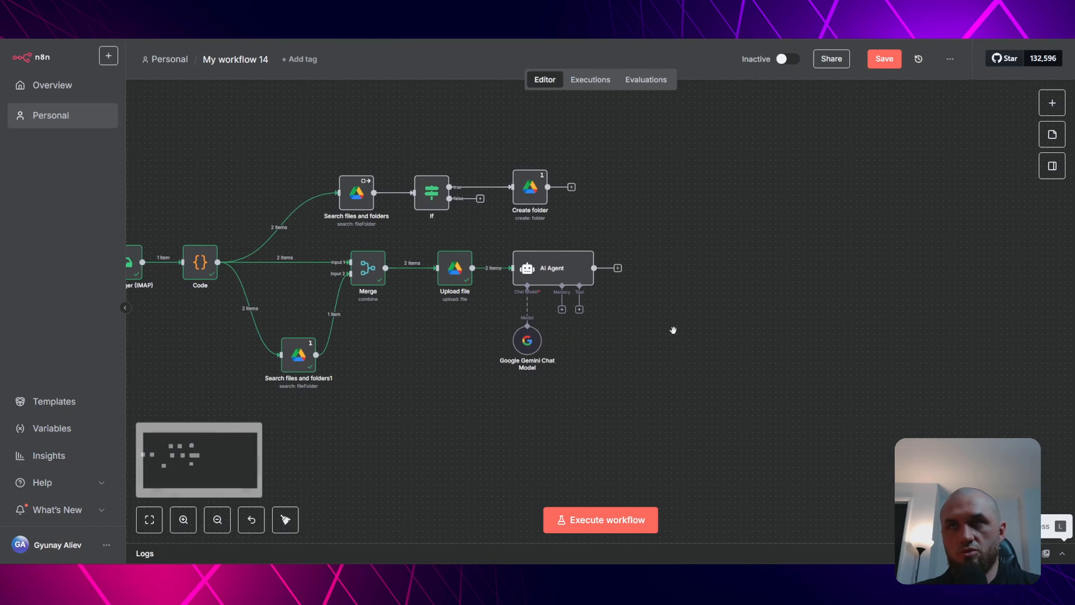
double_click(551, 260)
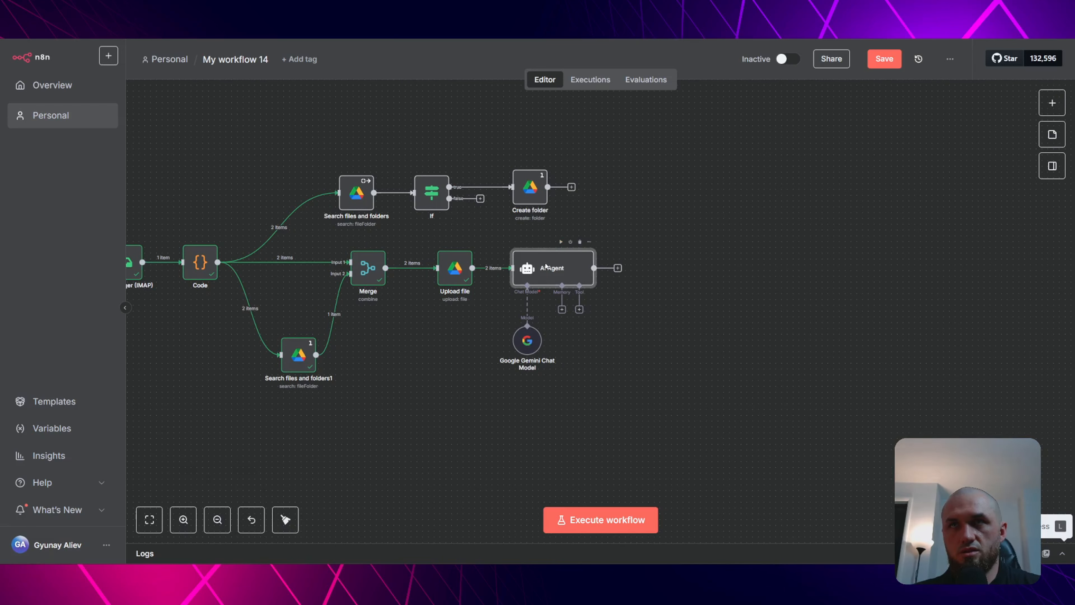
left_click(535, 103)
left_click(465, 181)
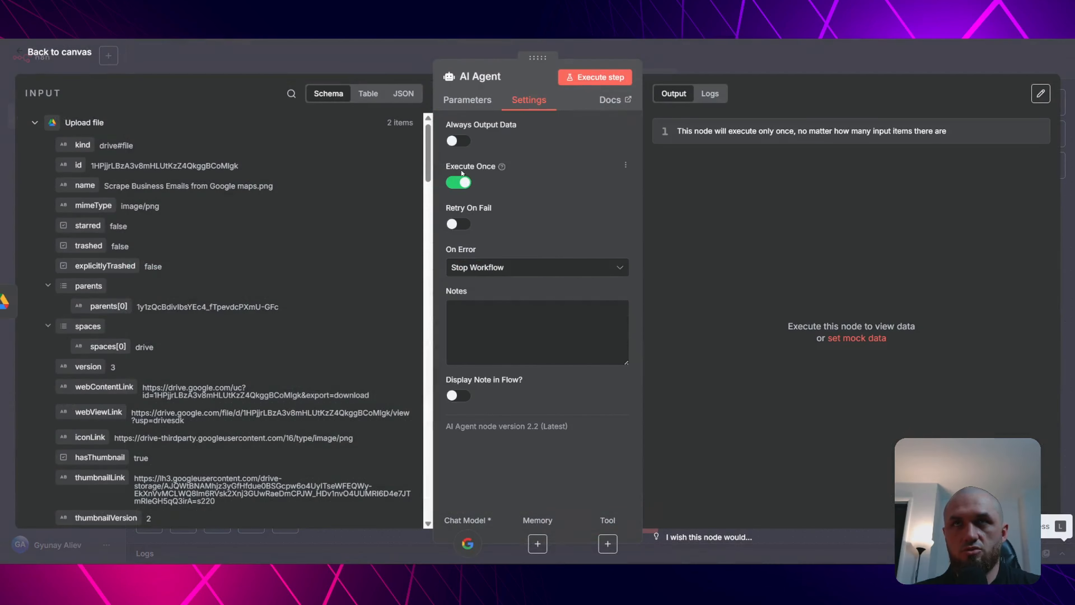
key("Escape")
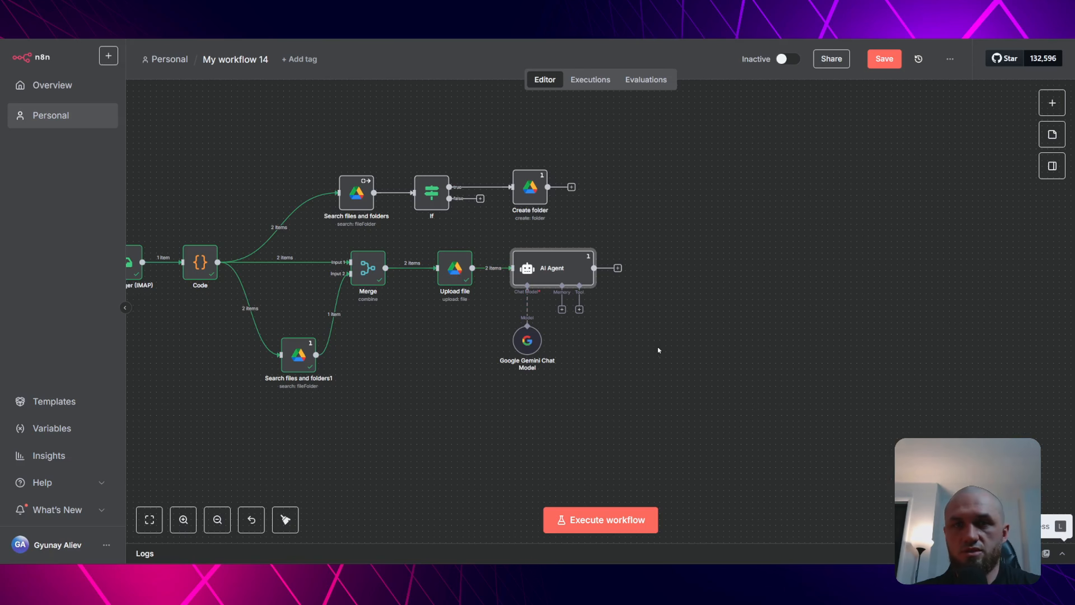
left_click(562, 242)
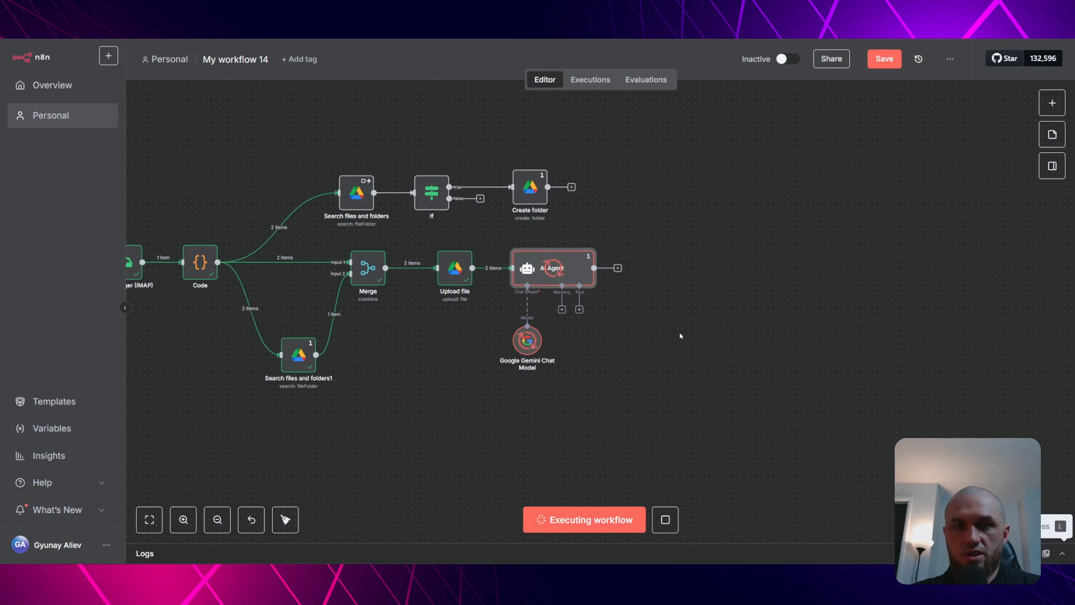
Add a "From:" line to the AI Agent's user prompt with the sender's name field from Merge's from.value[0].
double_click(551, 273)
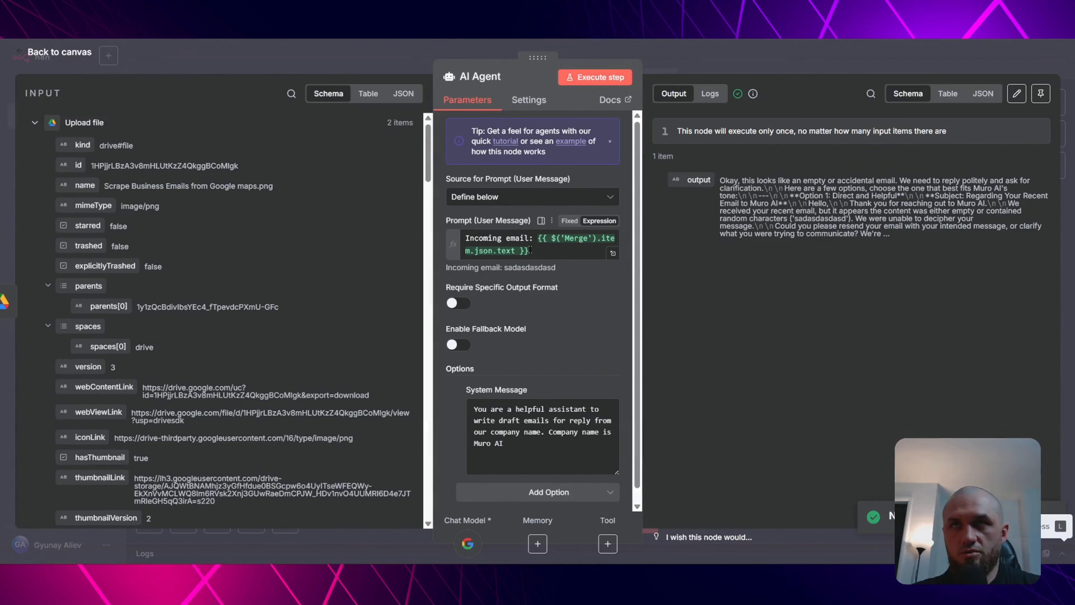
left_click(545, 253)
key("Return")
type("From:")
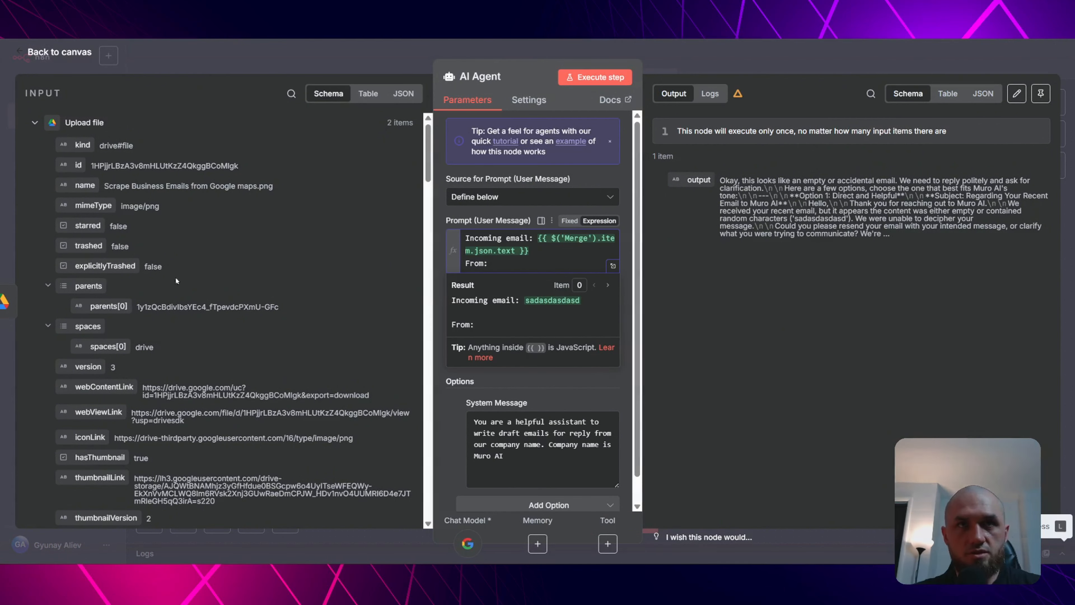
left_click(291, 93)
type("name")
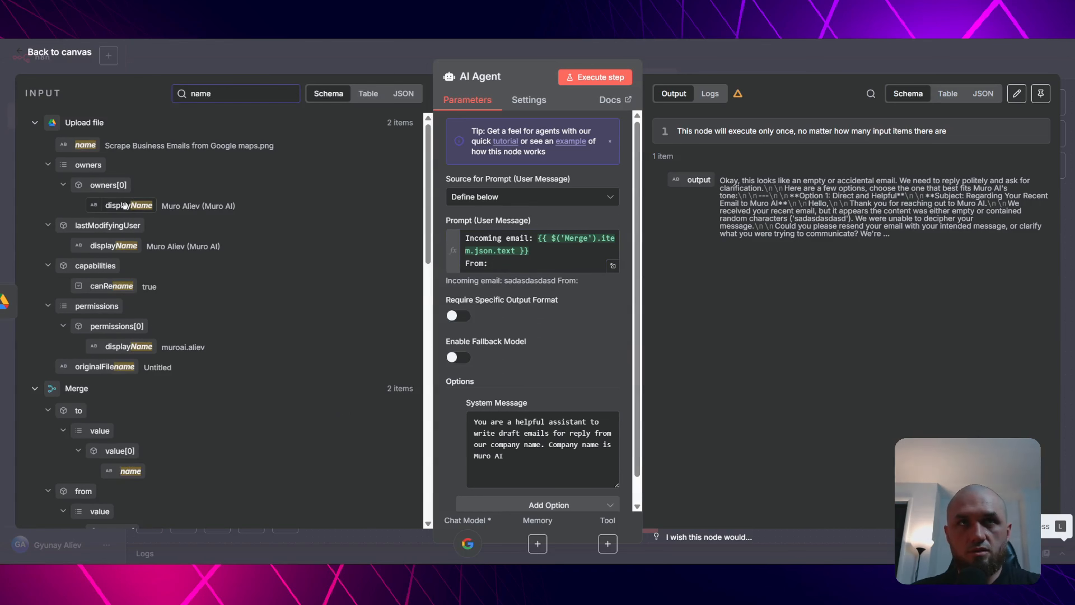
scroll(121, 219, "down", 6)
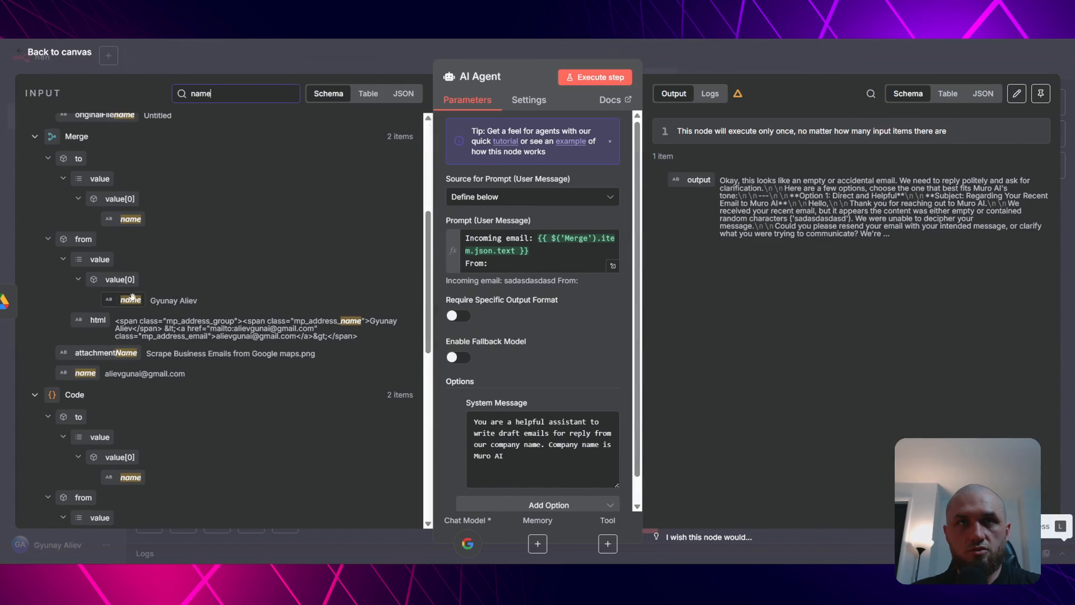
left_click_drag(130, 300, 550, 271)
Add a "From Email:" line to the user prompt with Merge's name field holding the sender's email address, and return to the canvas.
left_click(560, 276)
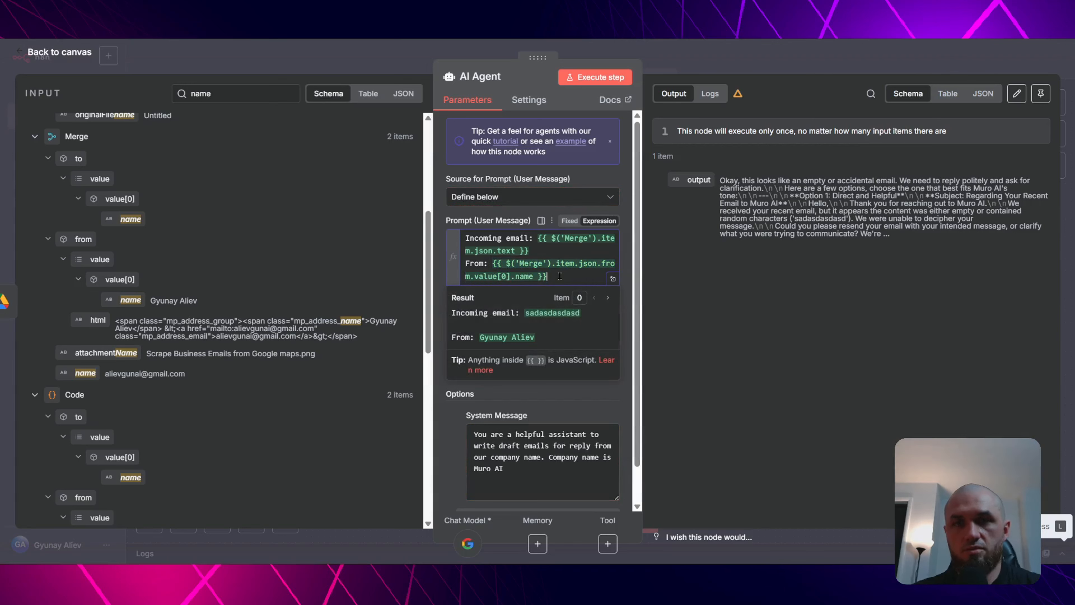
key("Return")
type("From Email:")
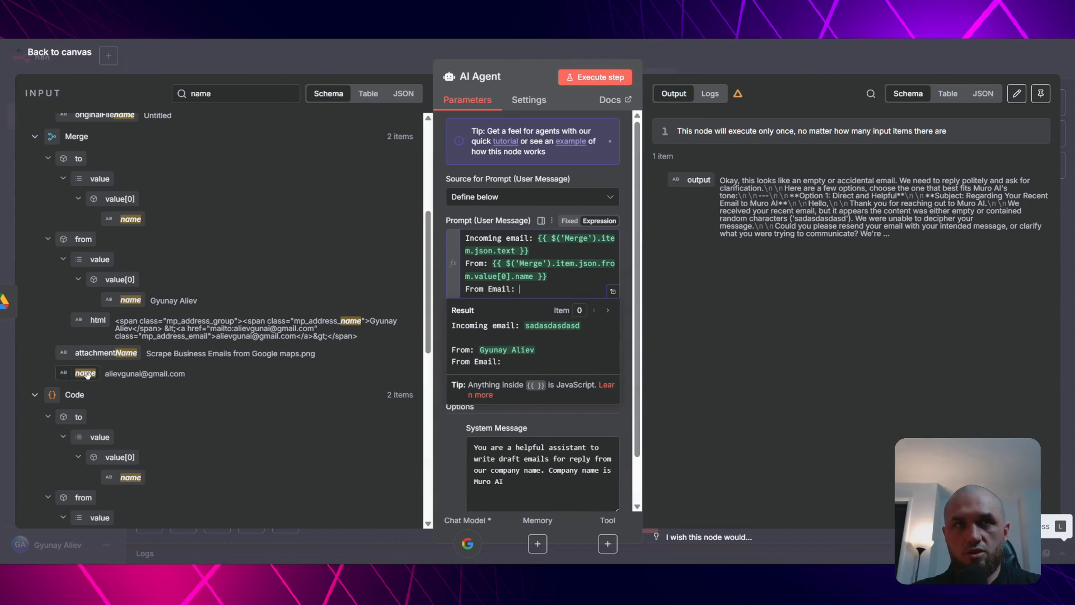
left_click_drag(85, 373, 518, 296)
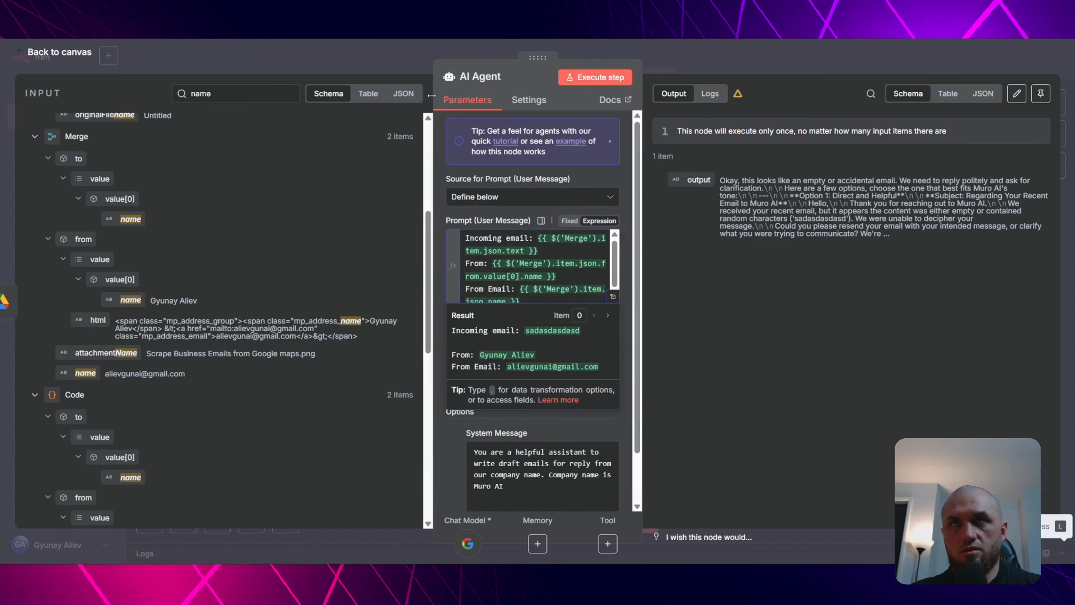
left_click(393, 56)
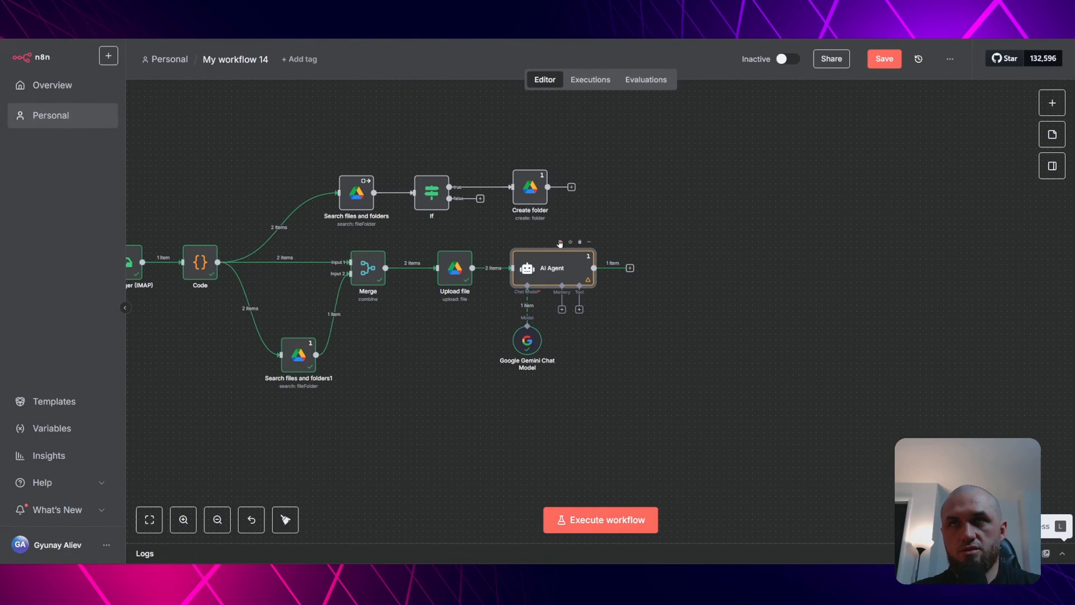
Execute the AI Agent with the extended prompt and check the drafted reply in its output.
left_click(560, 242)
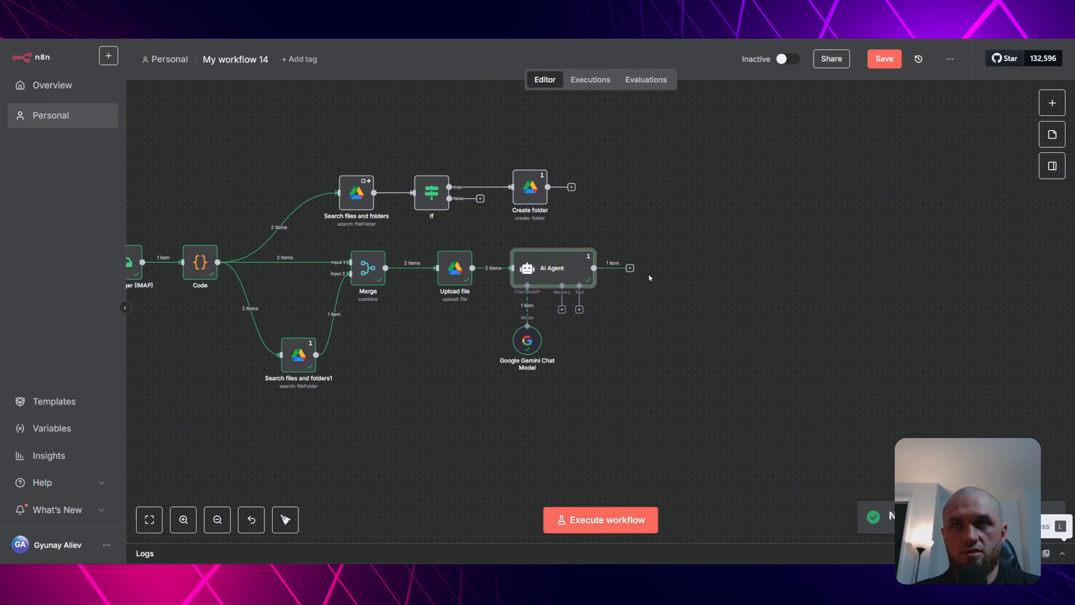
double_click(576, 271)
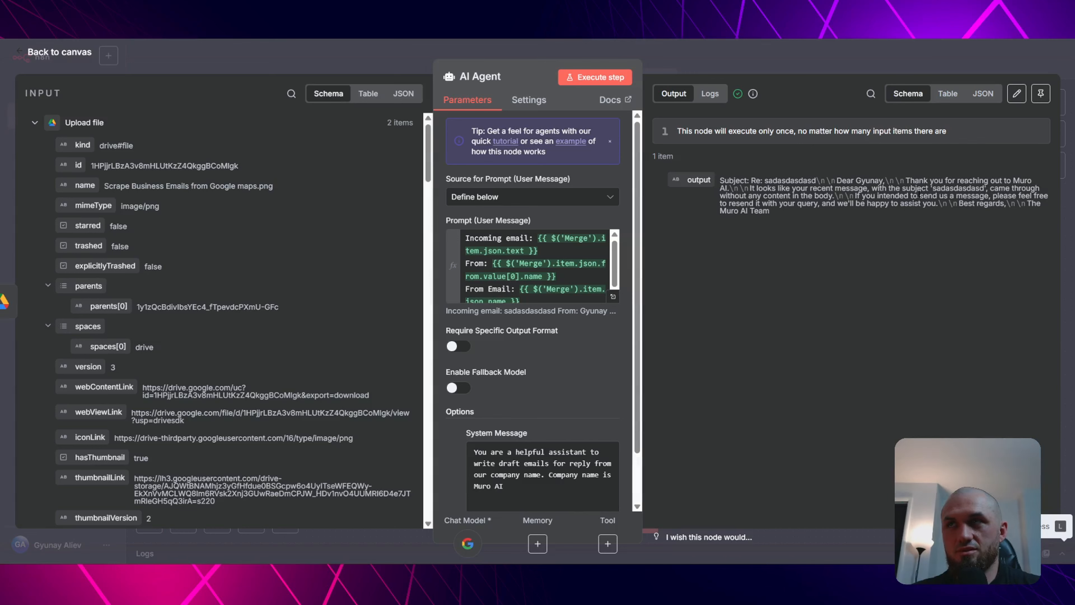
left_click(746, 69)
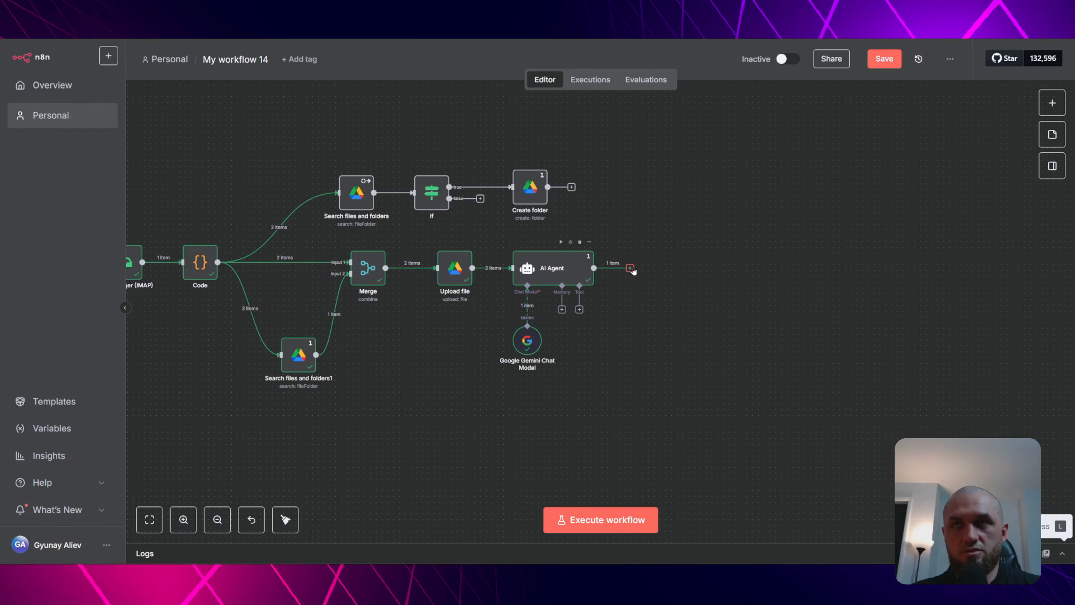
Add a Send an Email action after the AI Agent, using the existing SMTP credential and the Send operation.
left_click(631, 268)
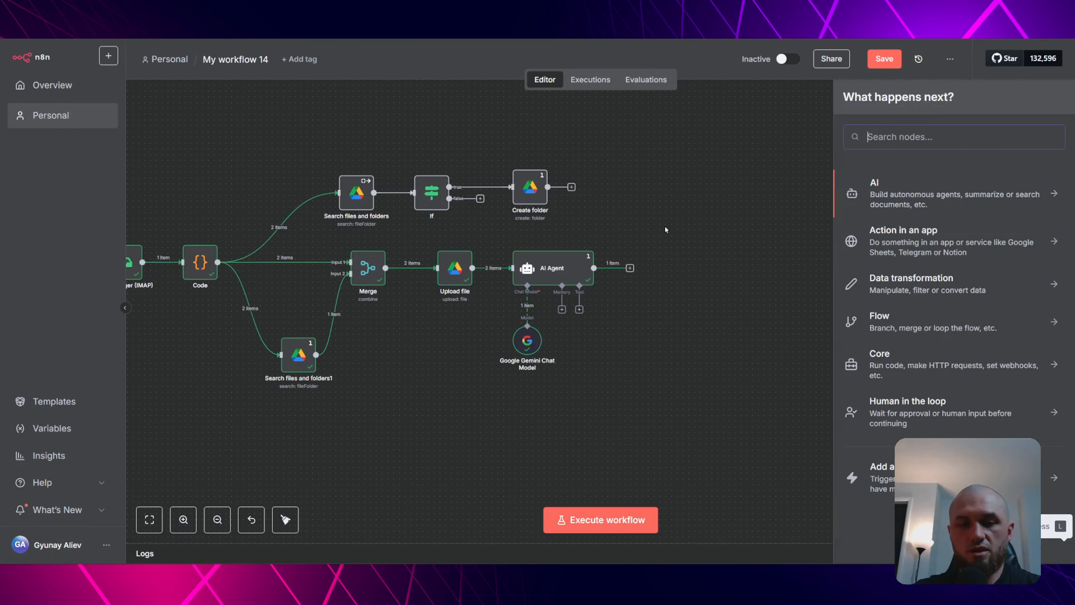
type("send")
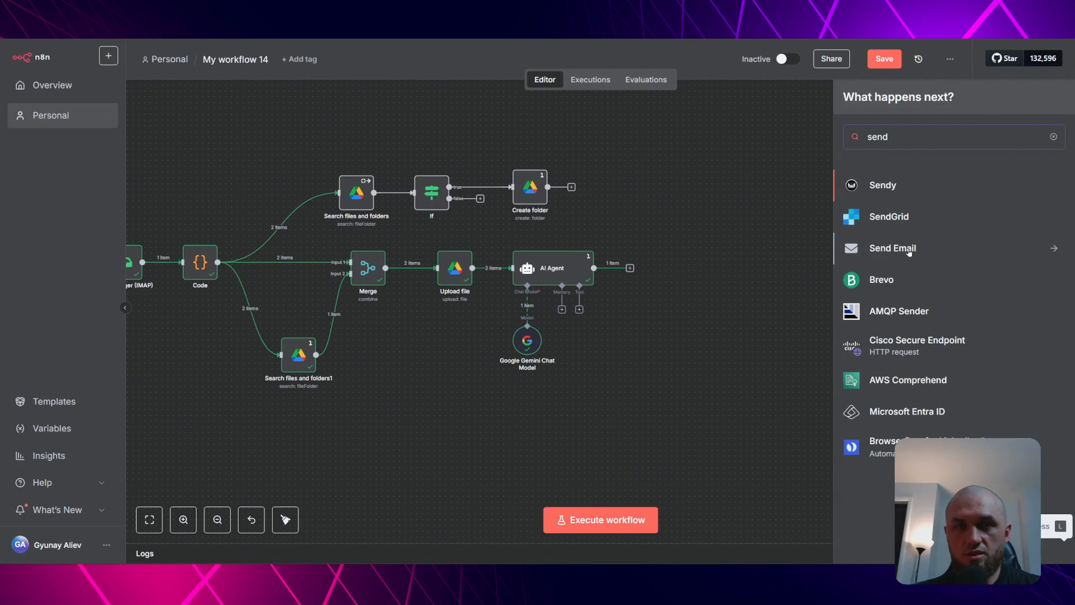
left_click(909, 252)
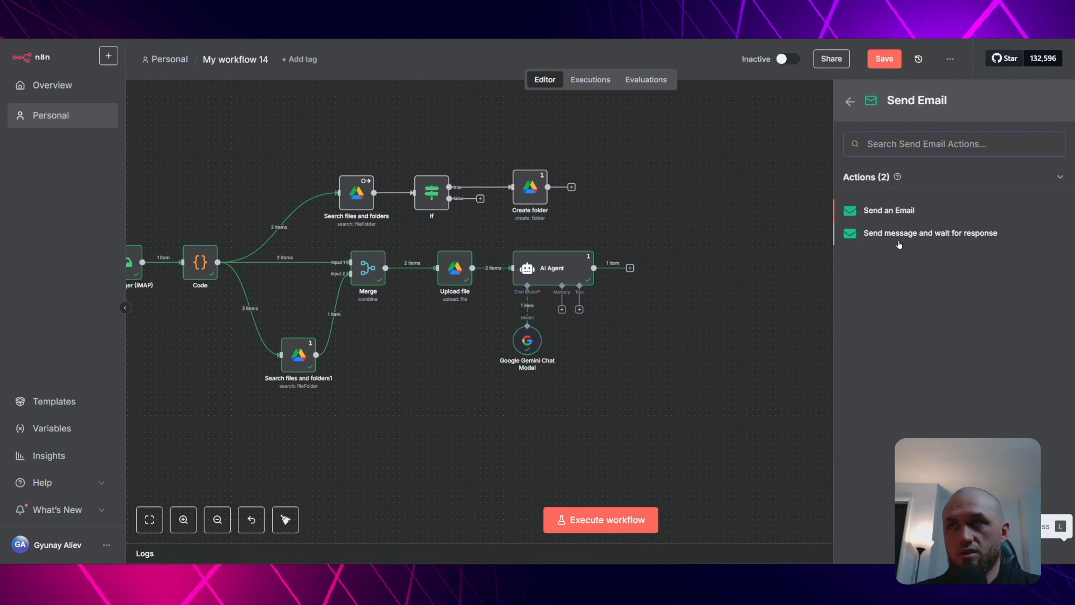
left_click(904, 211)
left_click(530, 139)
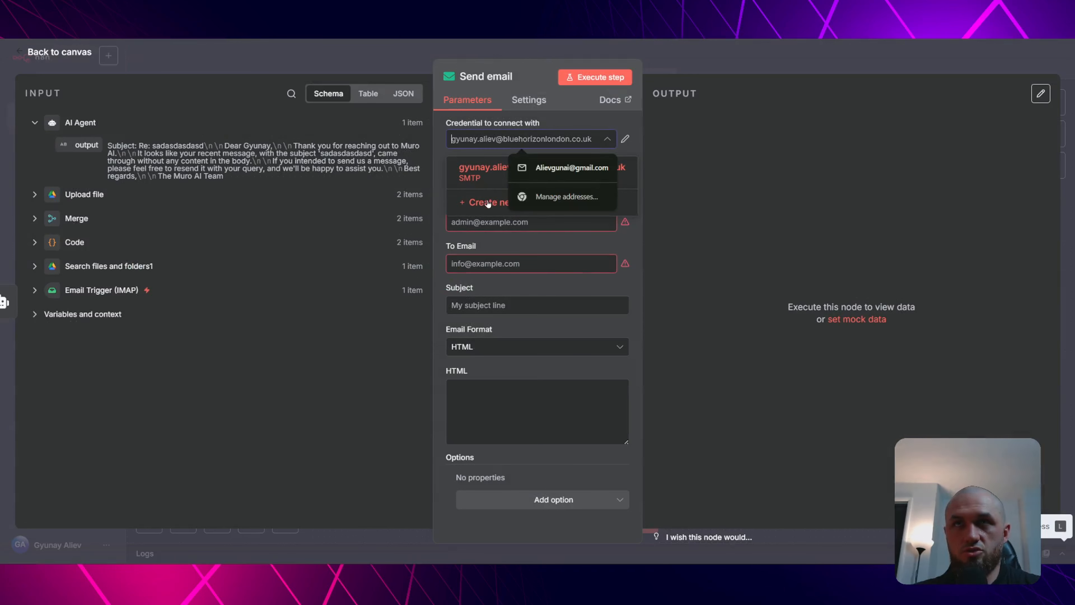
left_click(505, 140)
left_click(467, 181)
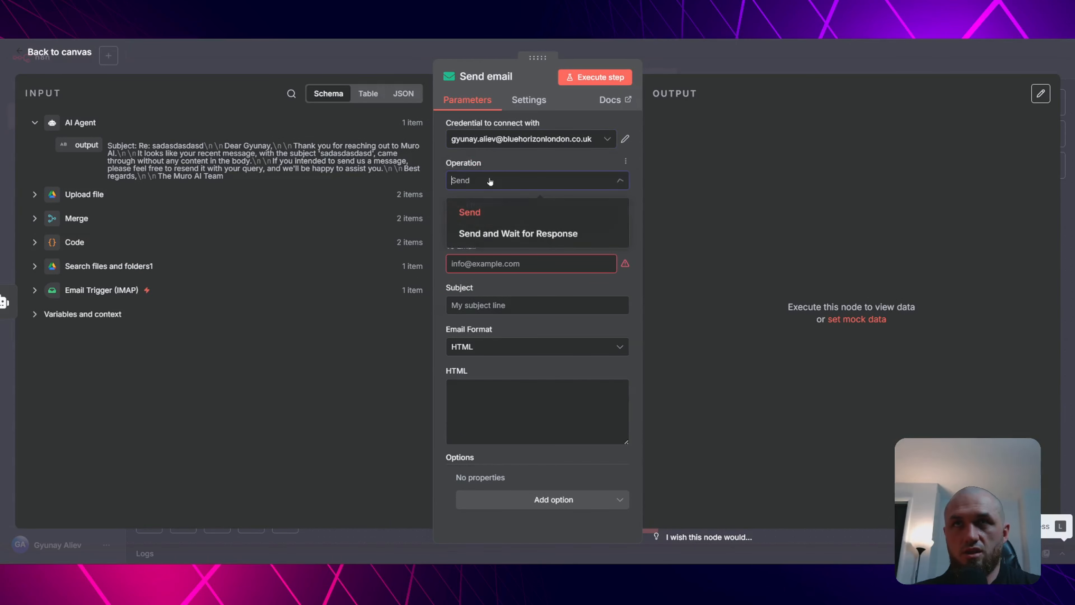
left_click(466, 212)
Fill the From Email field with the address copied from the SMTP credential's name.
left_click(483, 222)
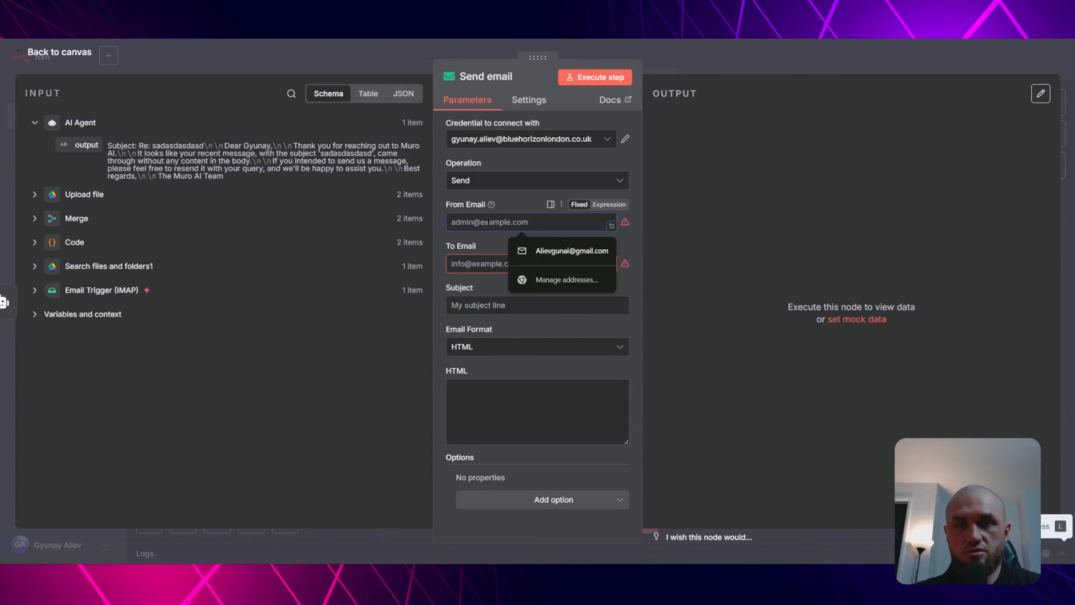
left_click(625, 139)
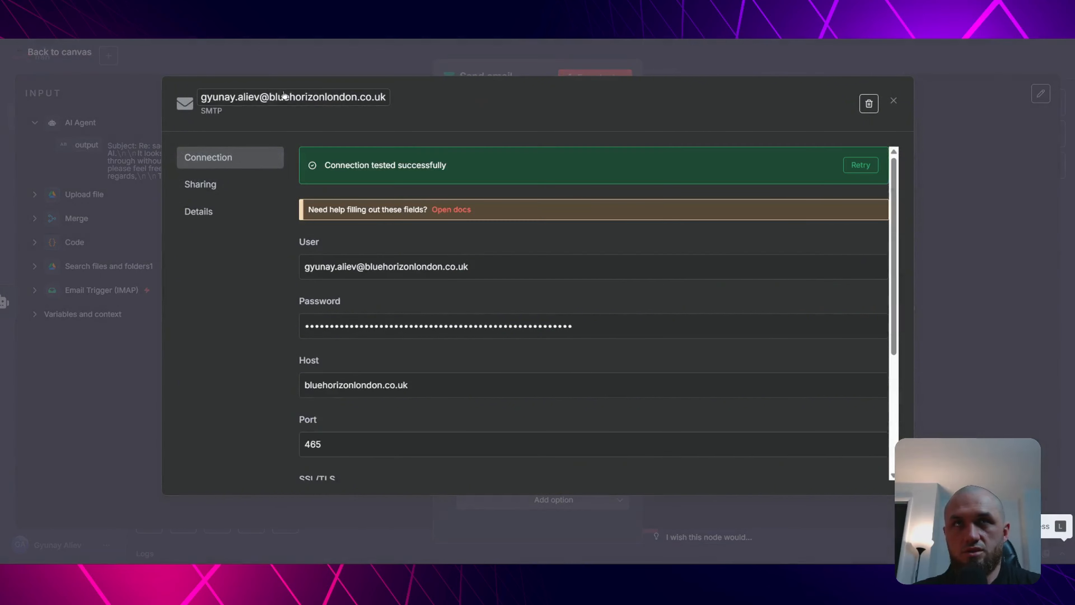
left_click(274, 97)
key("Escape")
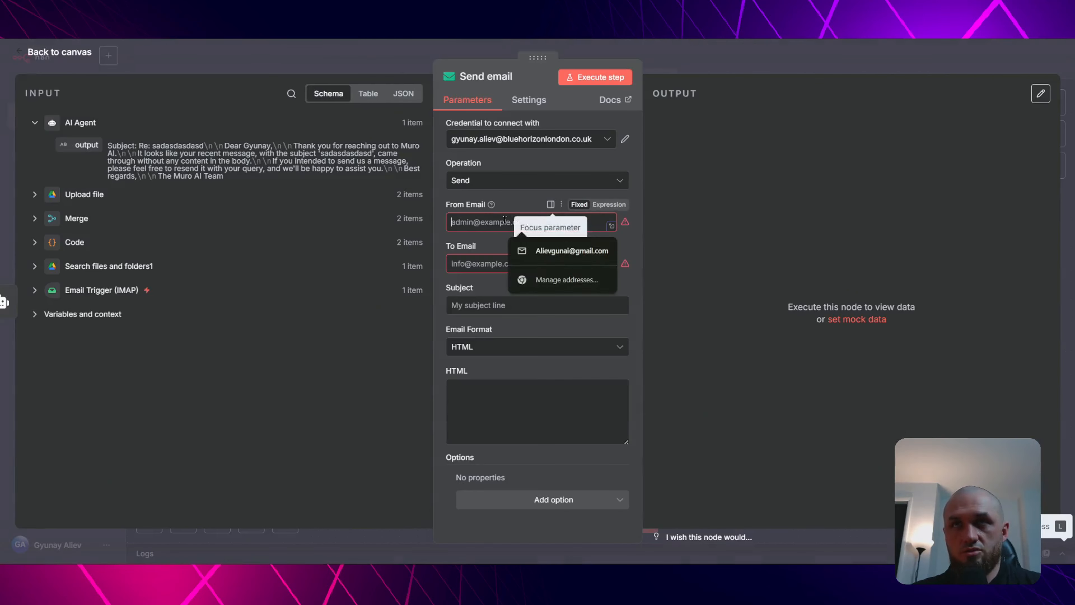
Map To Email to Merge's headers return-path field and append .extractEmail() to the expression.
left_click(474, 265)
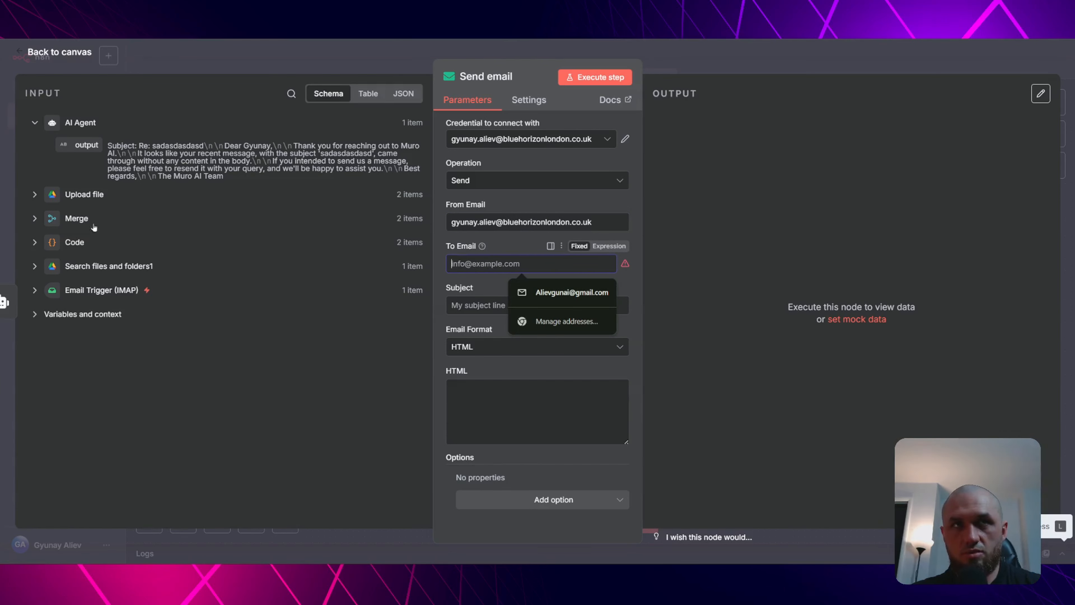
left_click(85, 220)
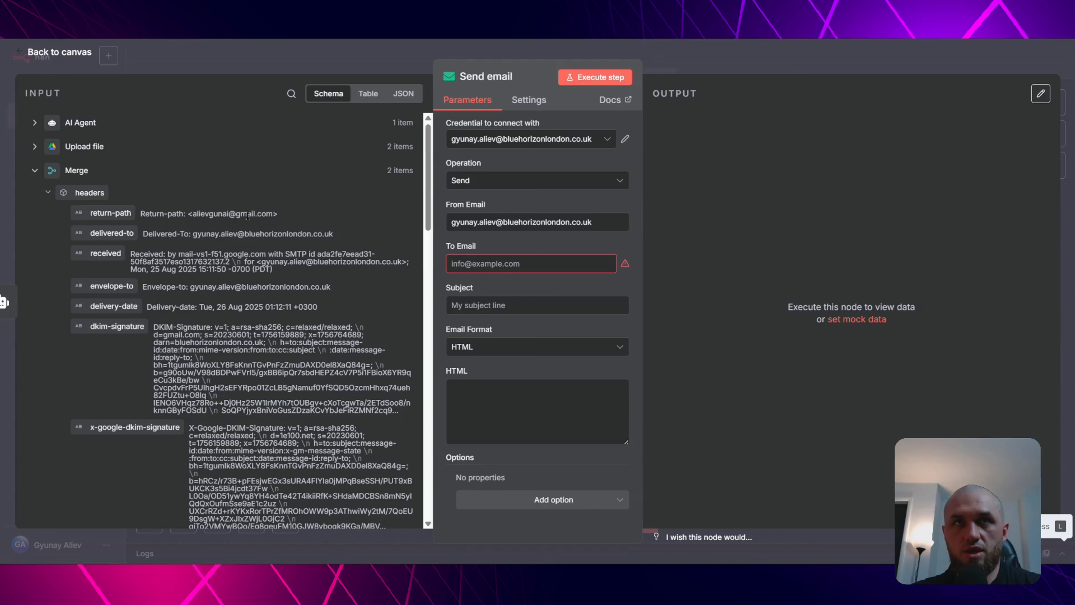
left_click_drag(248, 216, 516, 253)
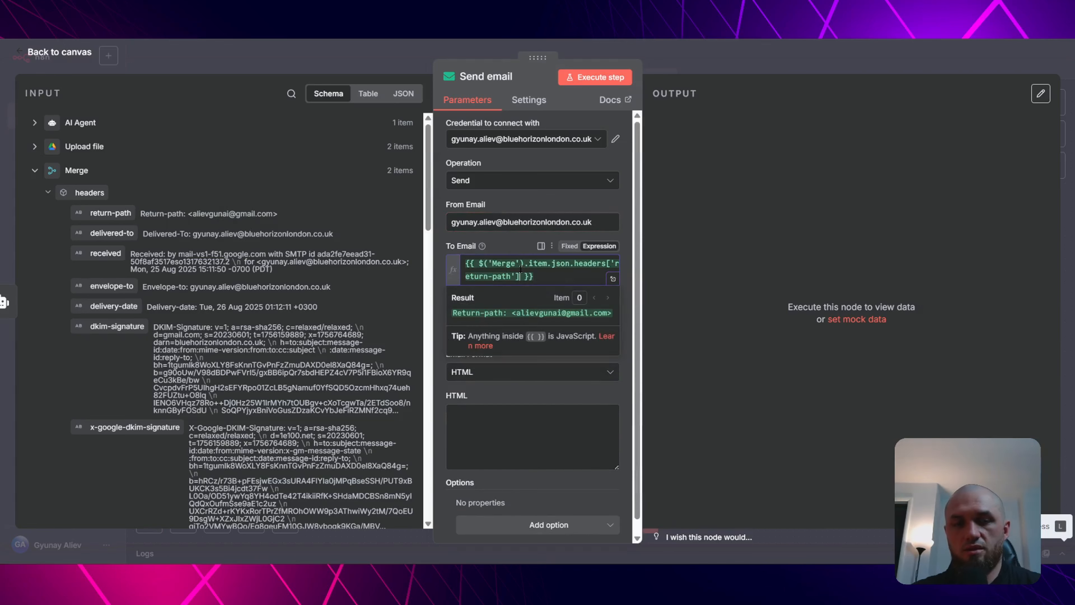
type(".ex")
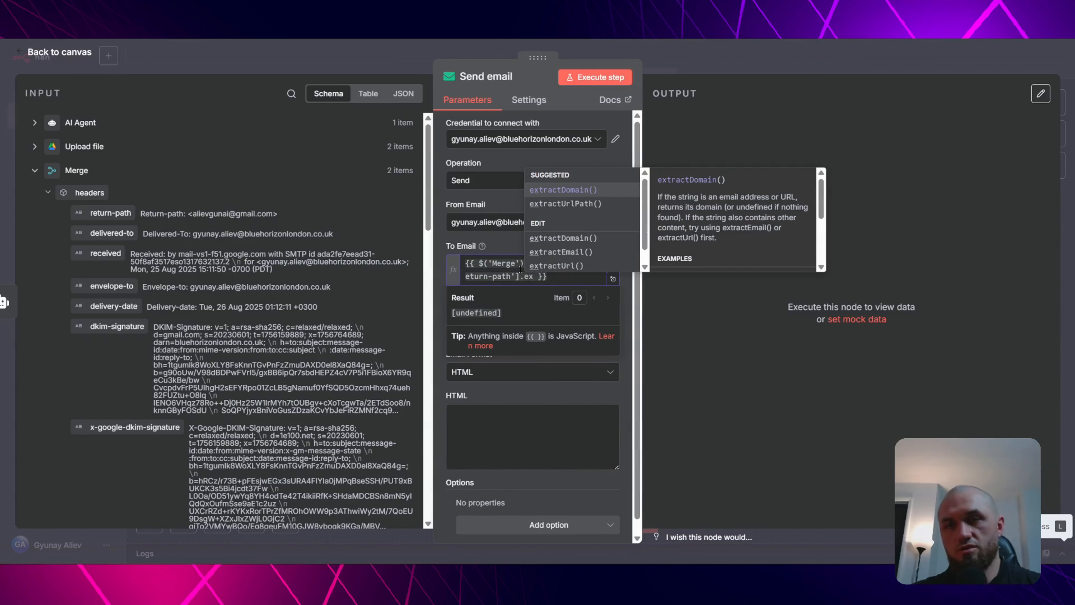
key("Down")
key("Down")
key("Down")
key("Return")
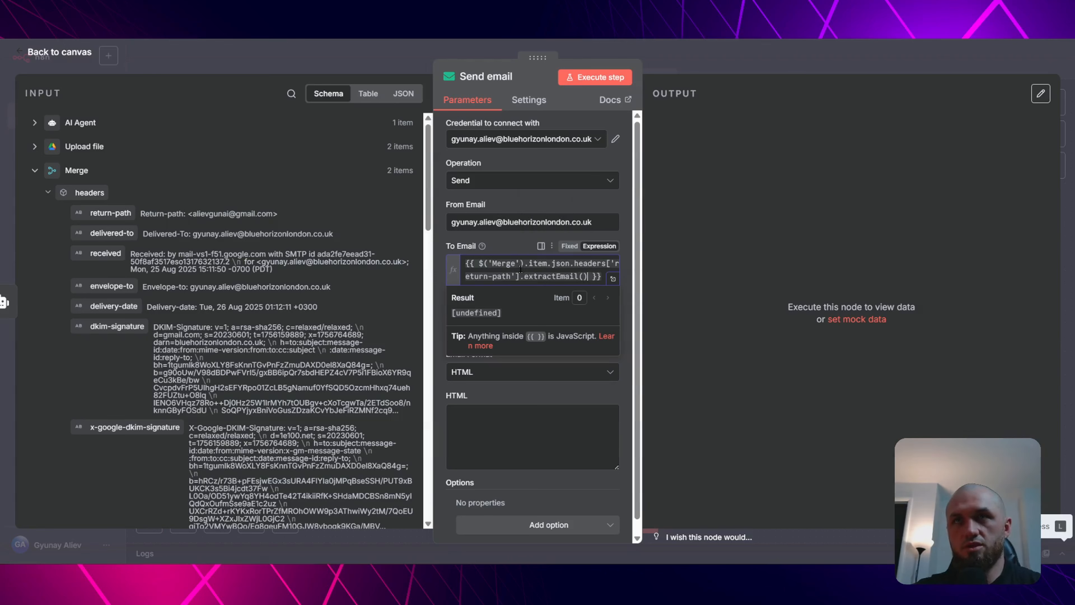
left_click(515, 249)
left_click(508, 332)
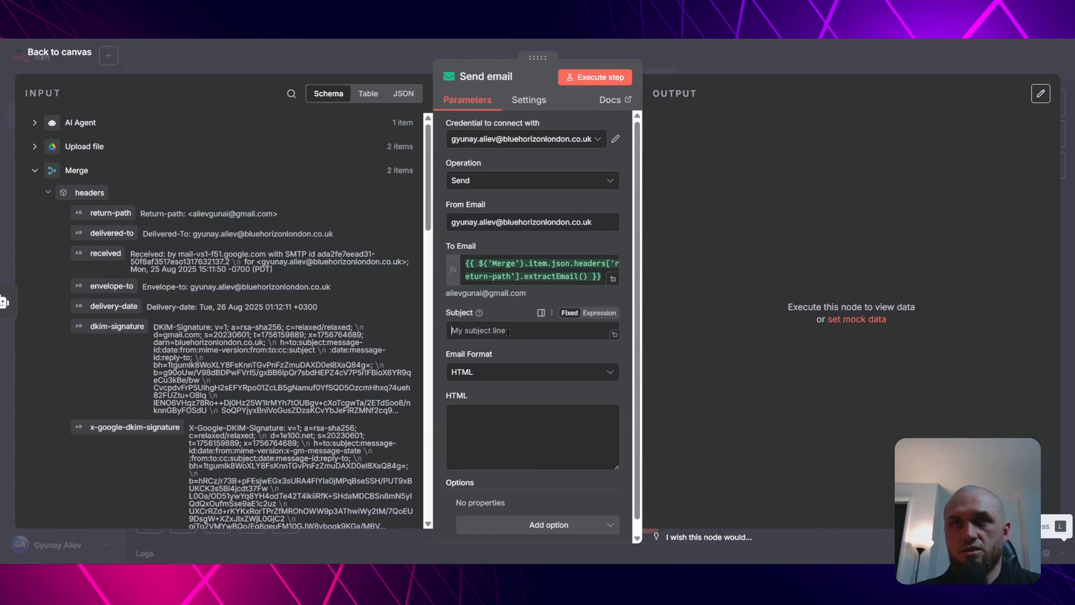
Review the AI Agent's output field, require a specific output format in the AI Agent and attach a Structured Output Parser.
left_click(80, 123)
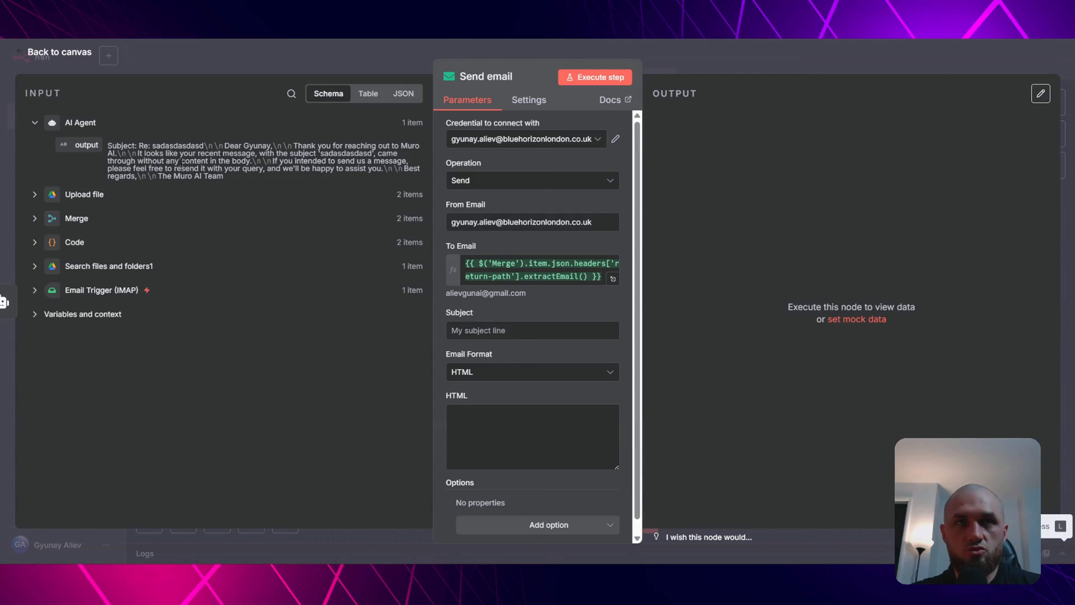
left_click(240, 58)
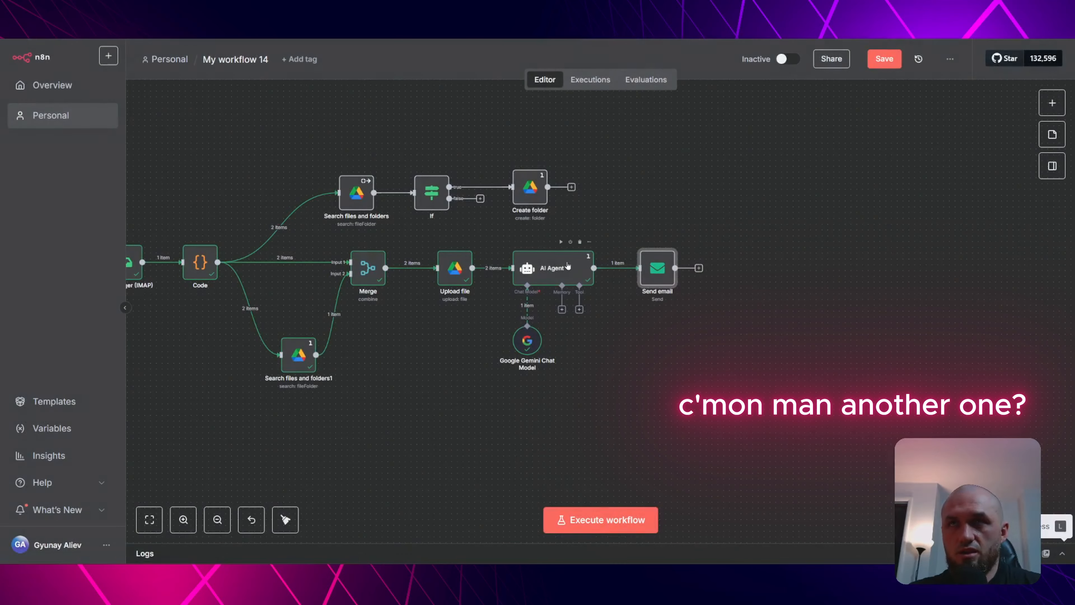
double_click(509, 276)
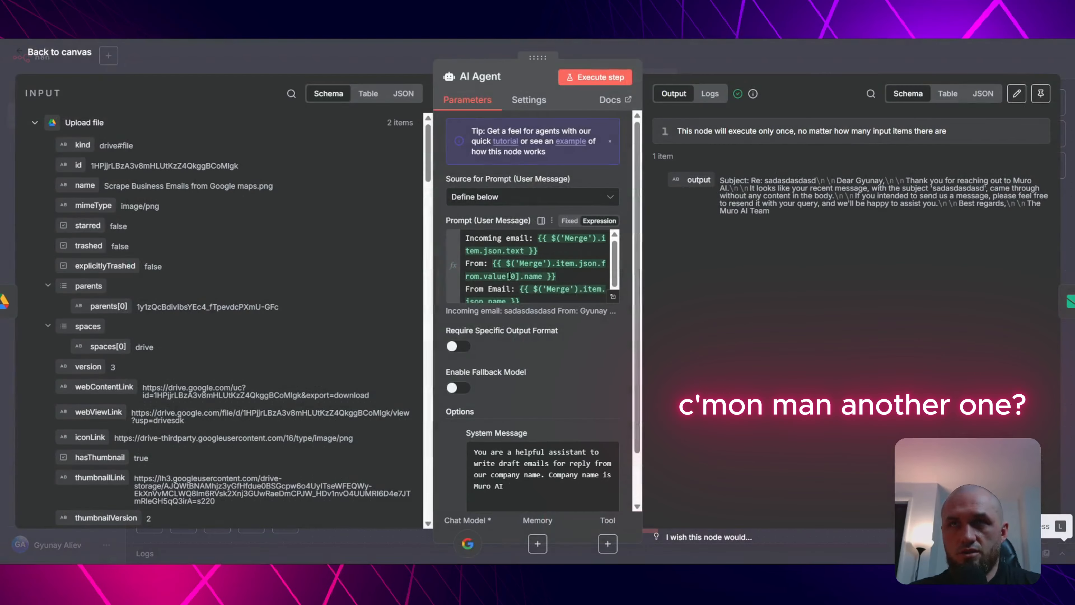
left_click(453, 346)
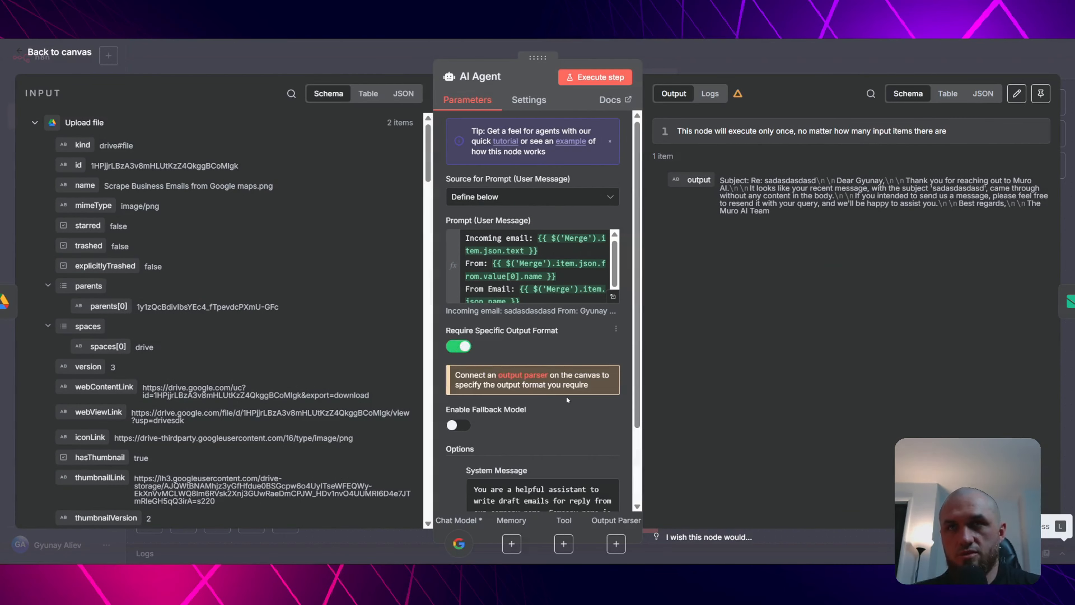
scroll(566, 396, "down", 3)
left_click(621, 550)
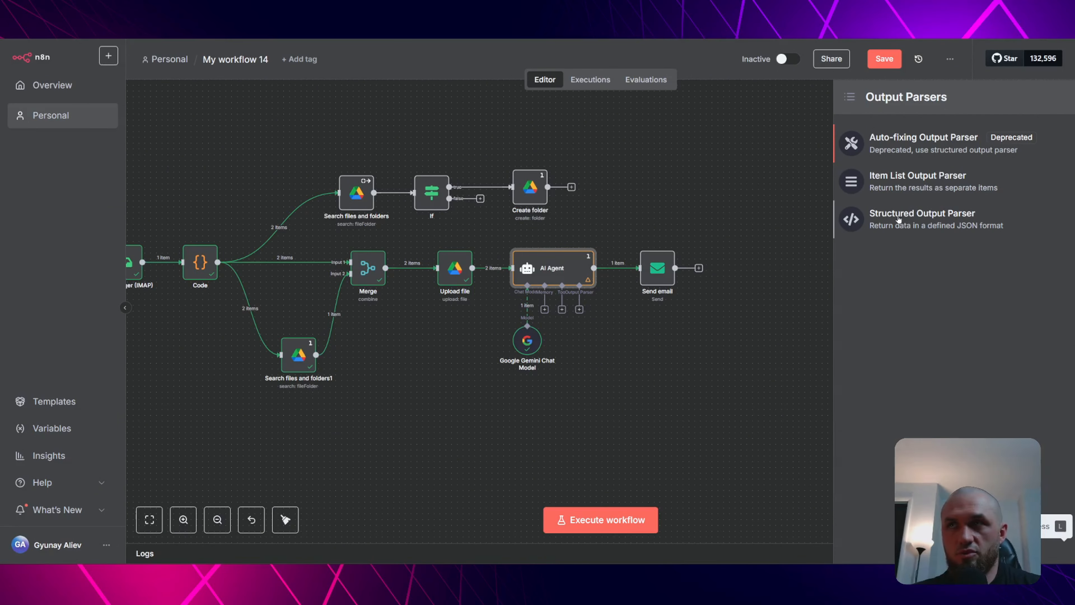
left_click(927, 224)
Replace the first pair in the parser's JSON example with "To email": "email".
double_click(520, 195)
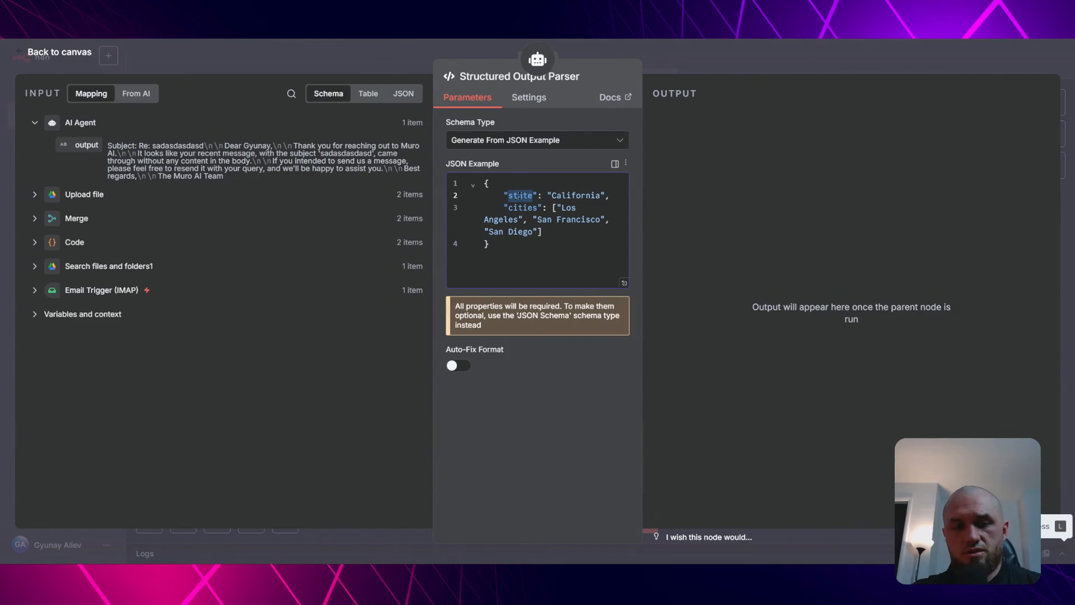
type("To email")
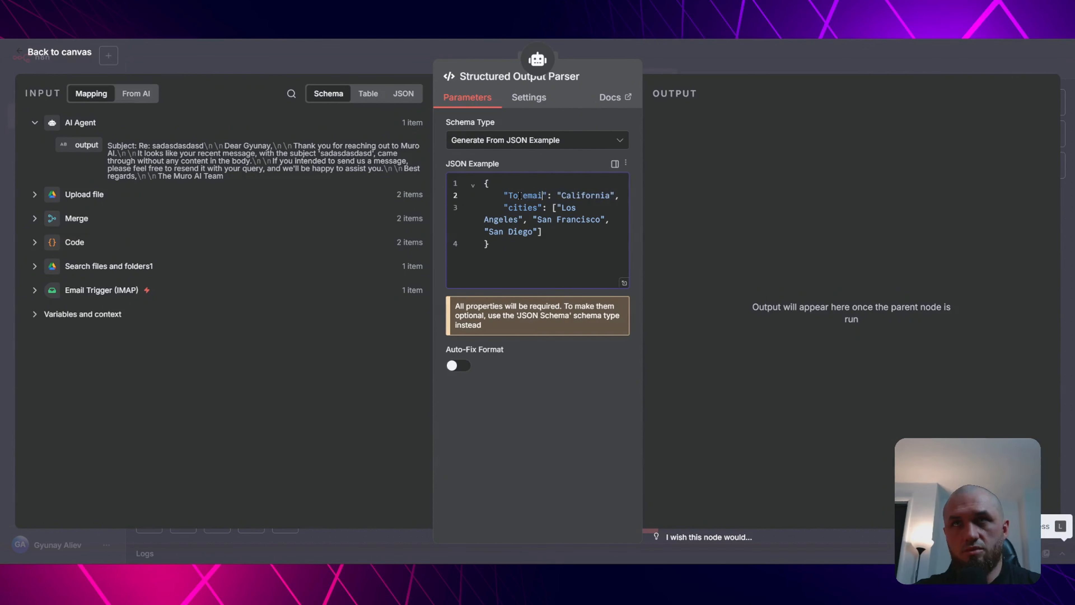
double_click(594, 196)
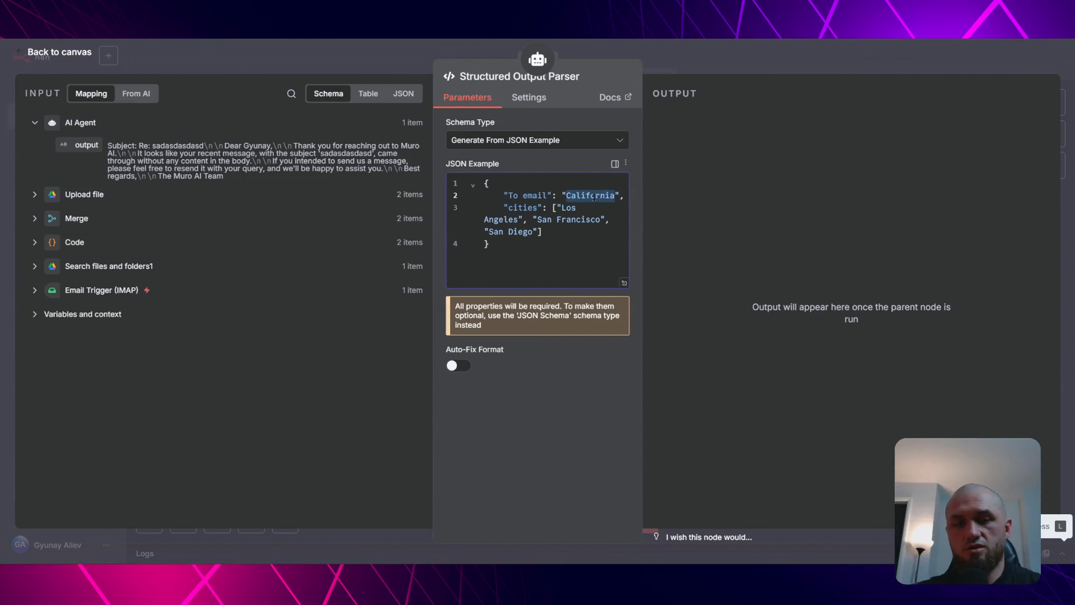
type("email")
Replace the cities entry in the JSON example with empty "Subject" and "Email text" fields and close the object.
left_click_drag(489, 245, 554, 208)
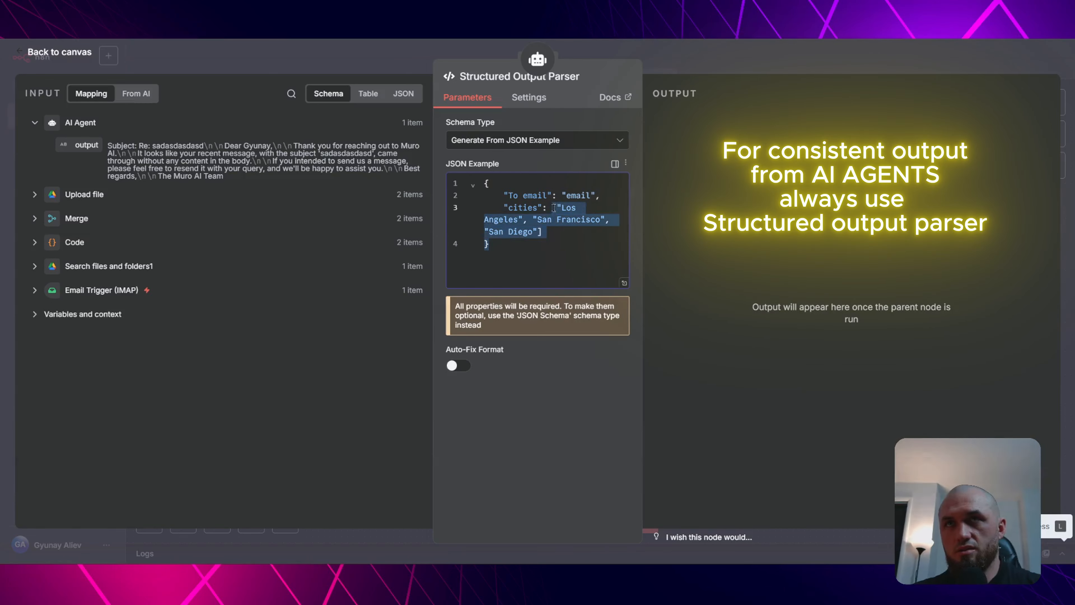
key("BackSpace")
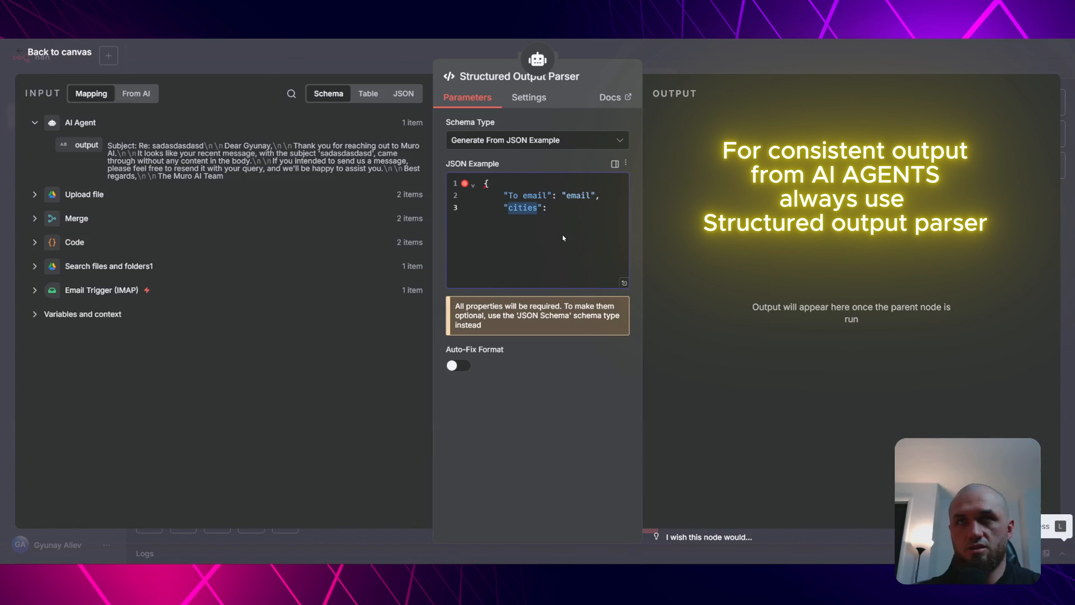
type("Subject")
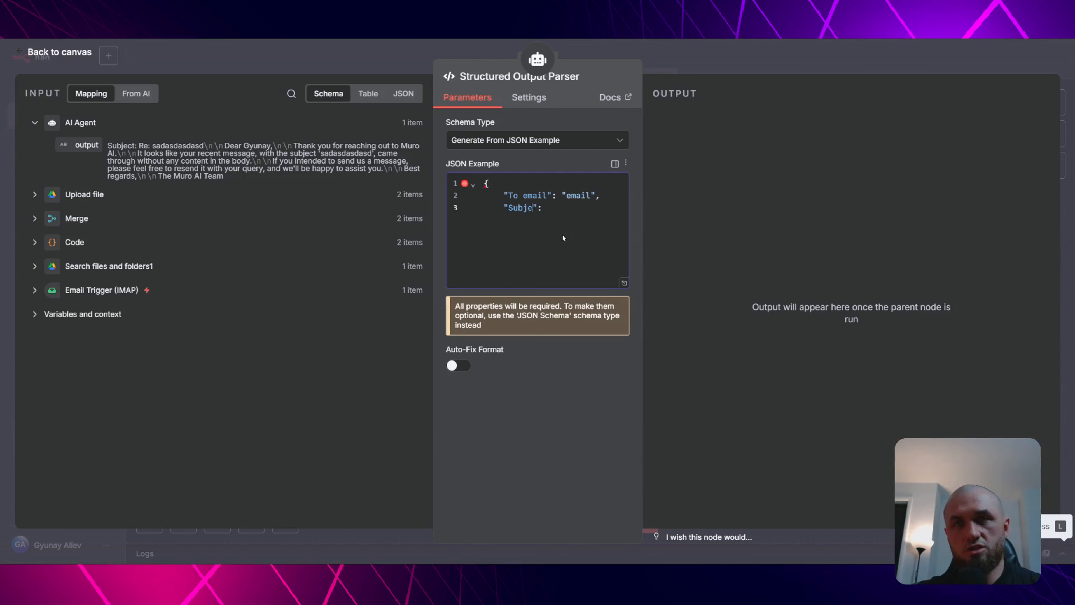
type("\": \"\",")
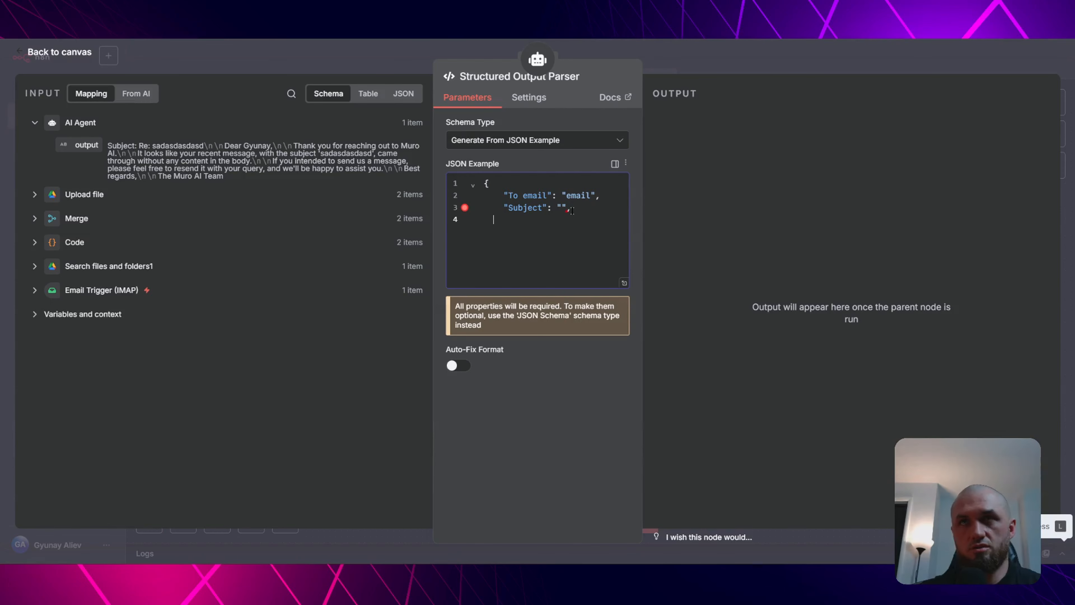
type("     \"")
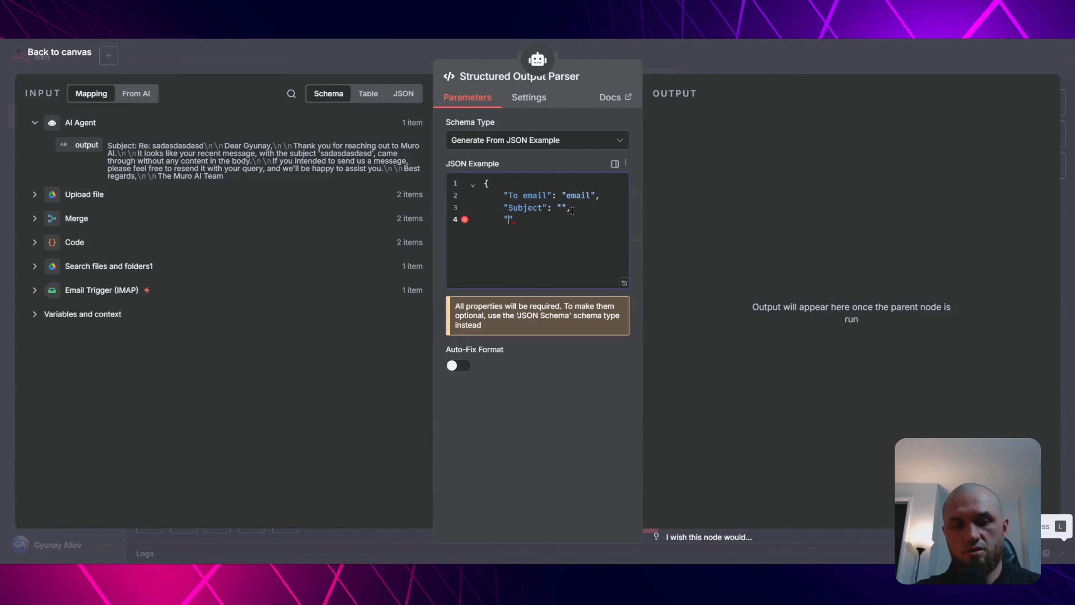
type("Email text\": \"")
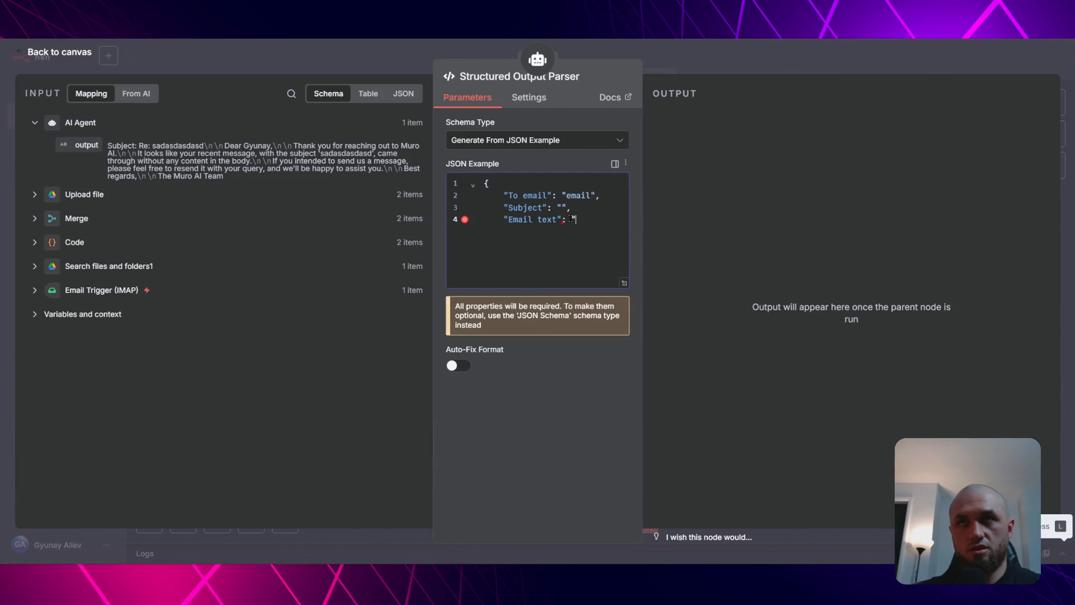
type("\" ")
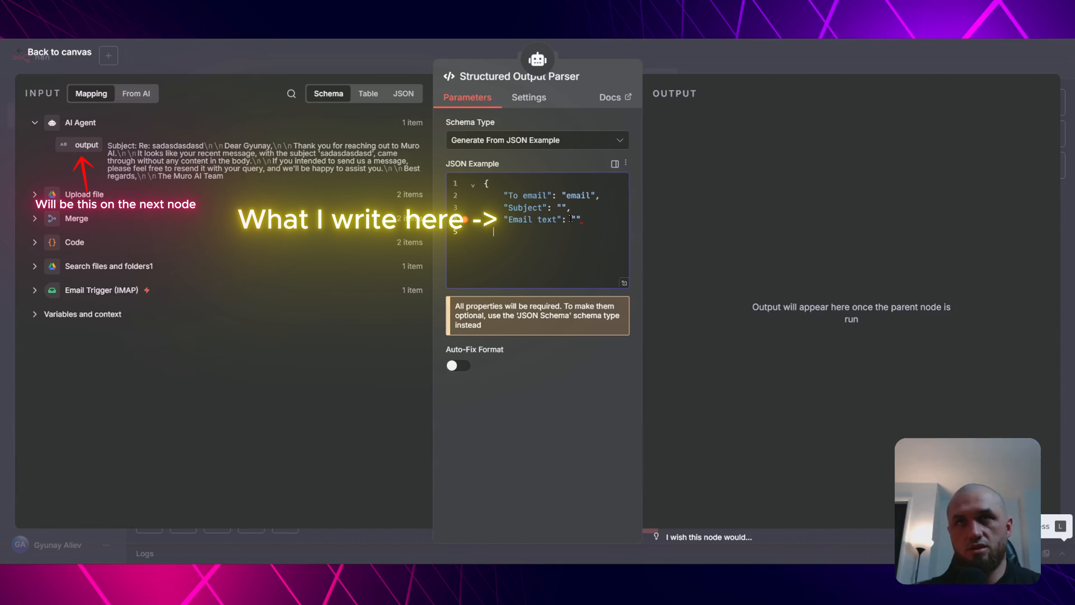
type("}")
Copy the parser's JSON example and add the line "this is the output format" to the AI Agent's system message as an expression.
left_click_drag(507, 230, 482, 161)
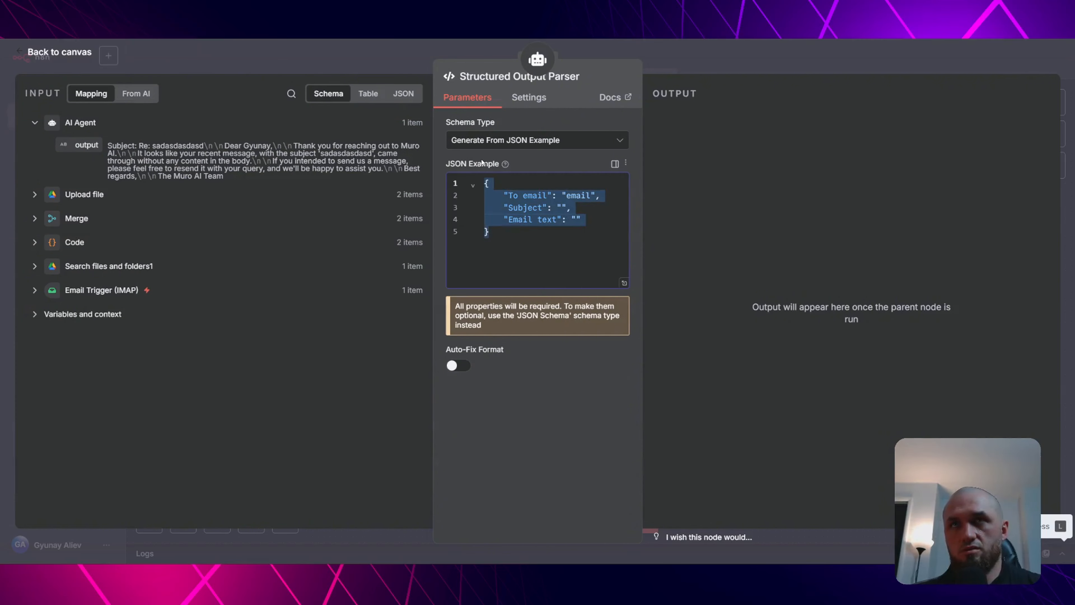
key("Escape")
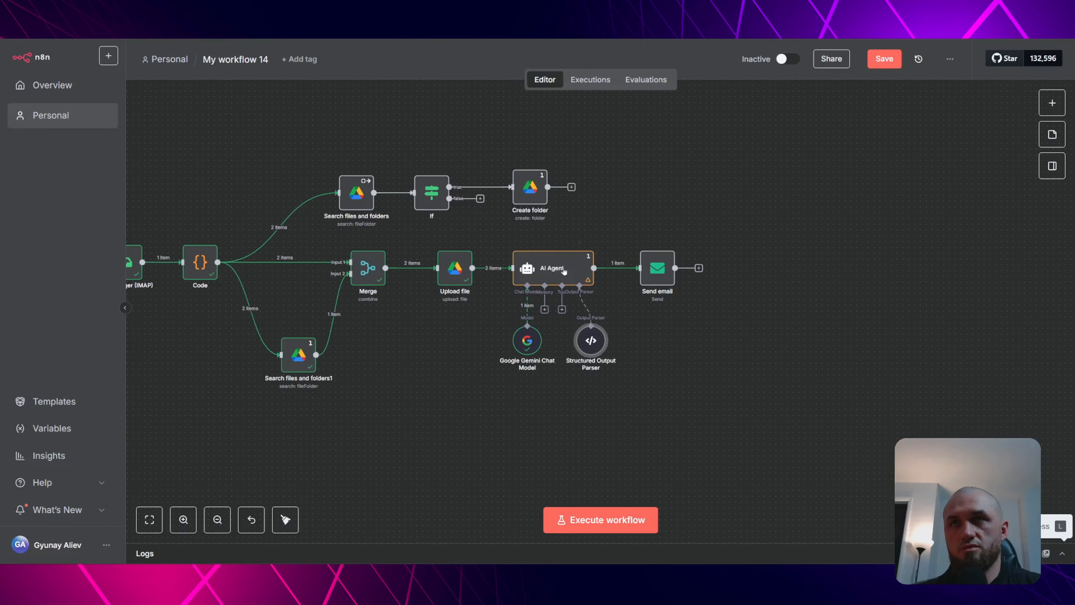
double_click(557, 266)
scroll(558, 265, "down", 2)
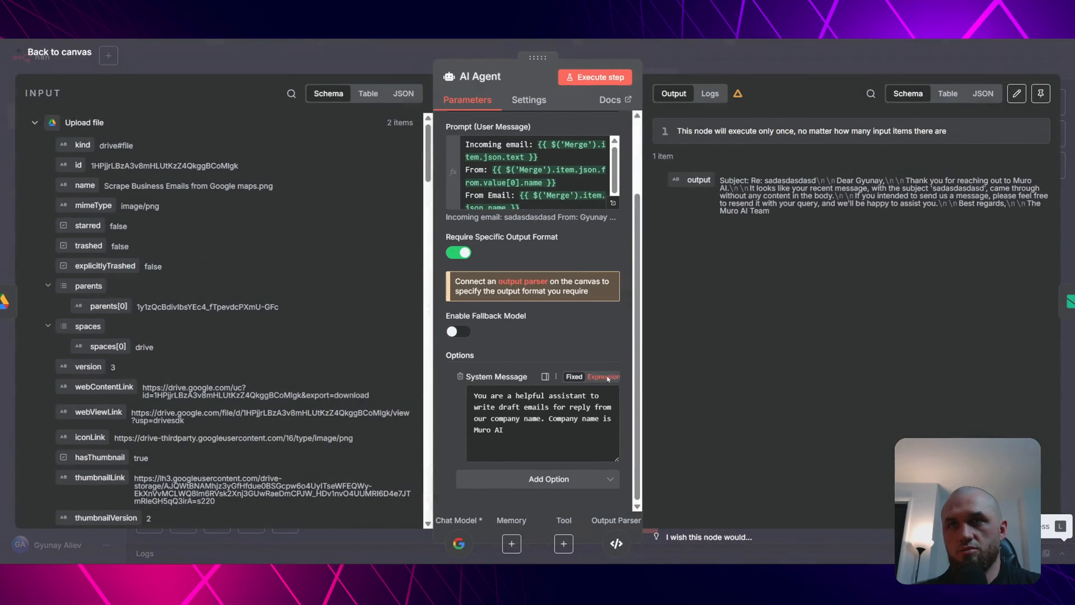
left_click(602, 456)
left_click(613, 455)
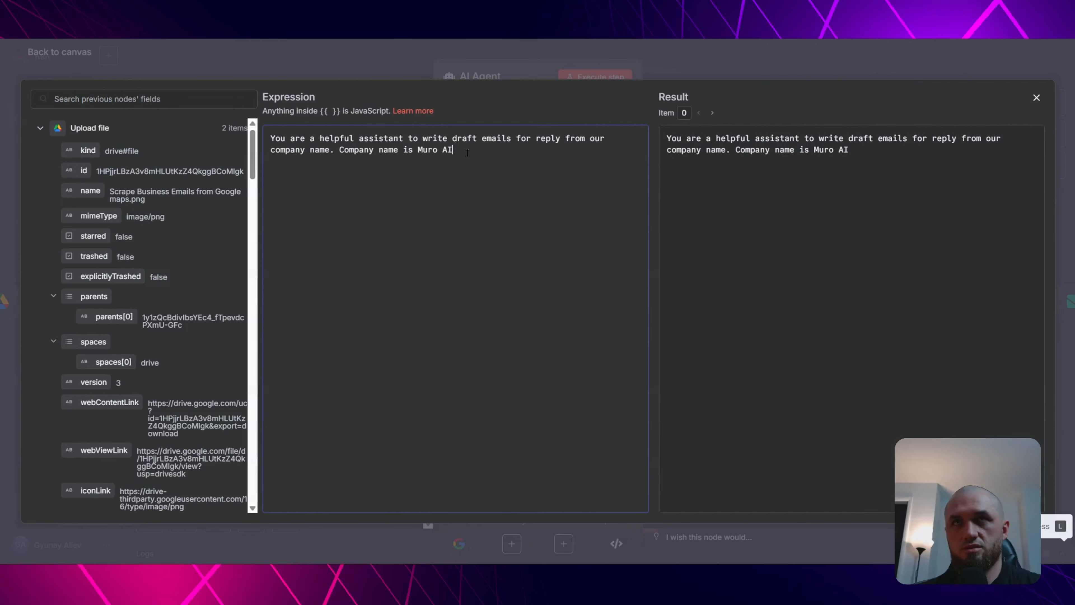
key("Return")
type("this is the outpu")
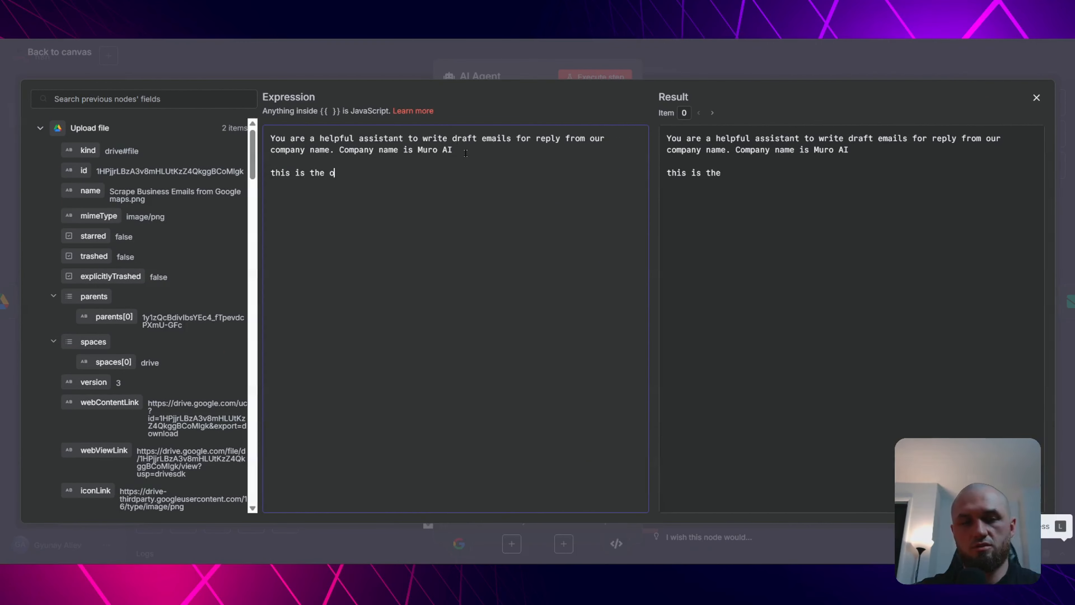
type("t format")
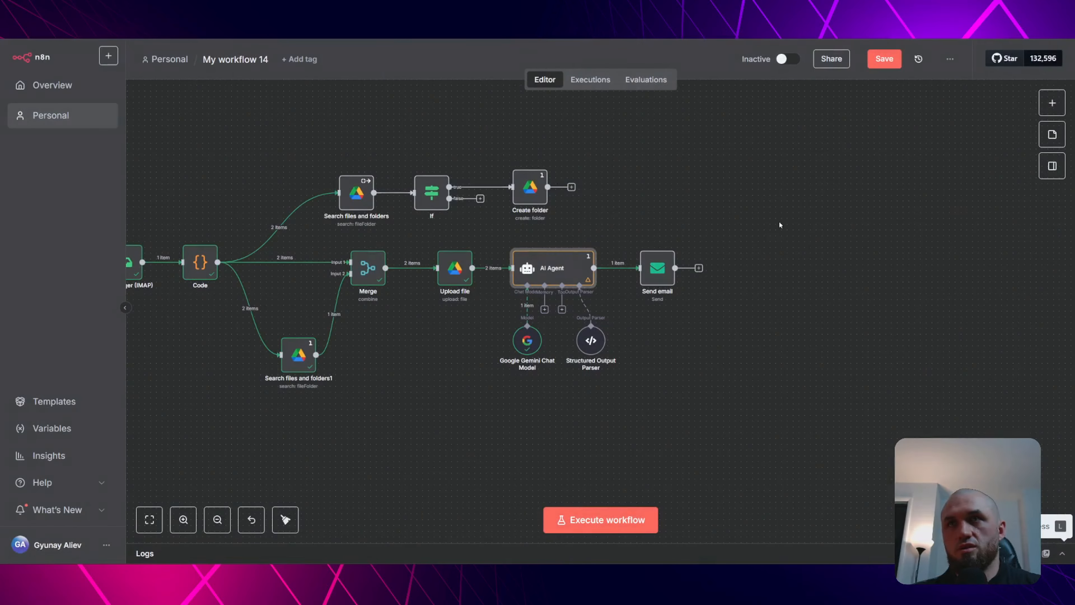
Run the AI Agent with the required output format and inspect its logs and the attached Structured Output Parser.
key("ctrl+Return")
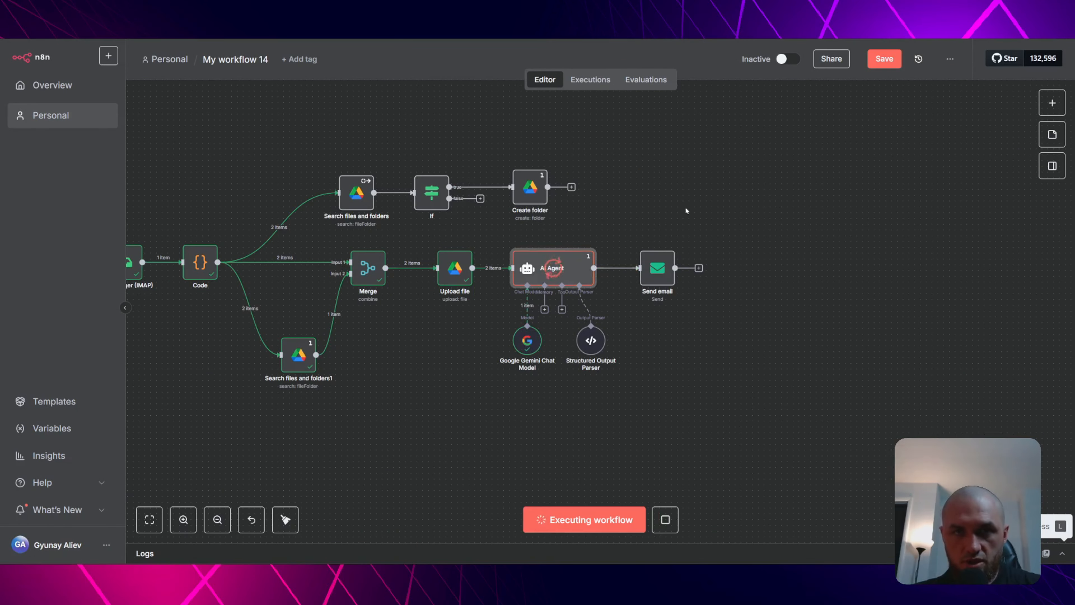
double_click(572, 271)
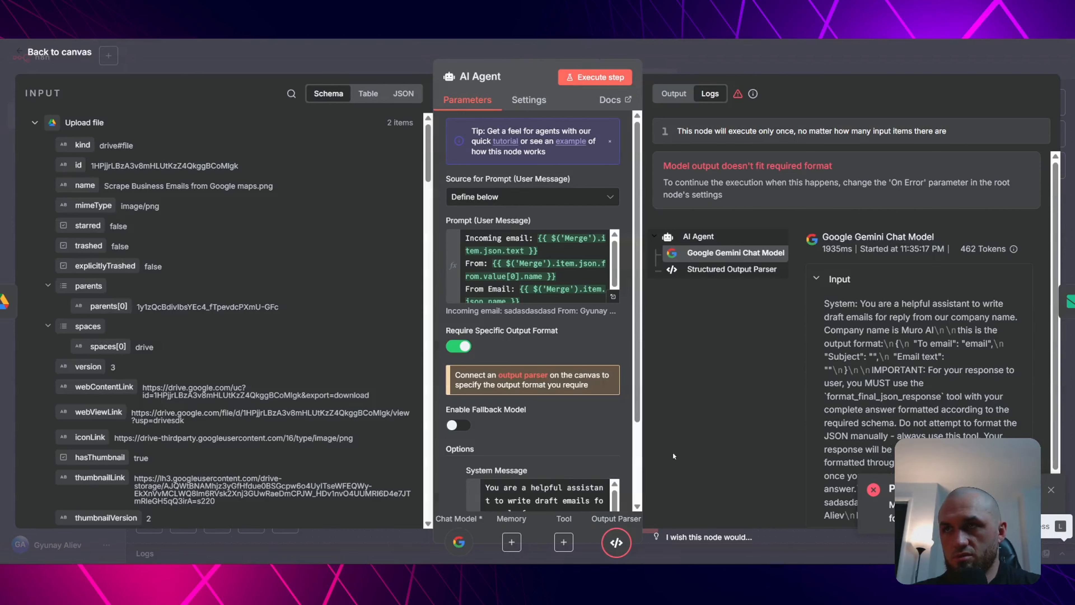
left_click(616, 543)
left_click(597, 219)
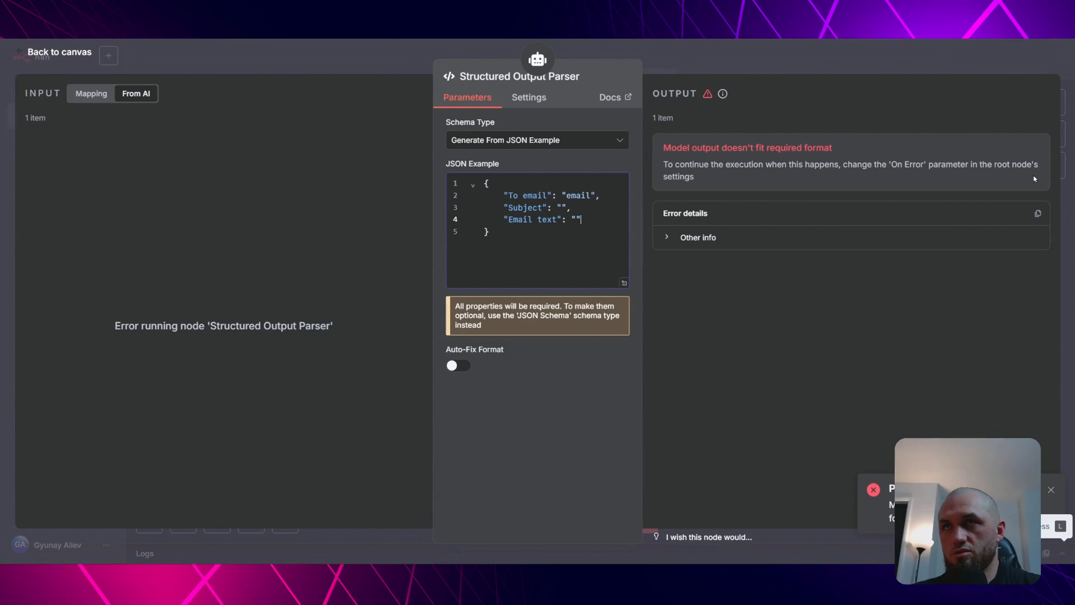
Enable Auto-Fix Format on the Structured Output Parser using the existing Google Gemini Chat Model as its model, and rerun the AI Agent.
left_click(460, 365)
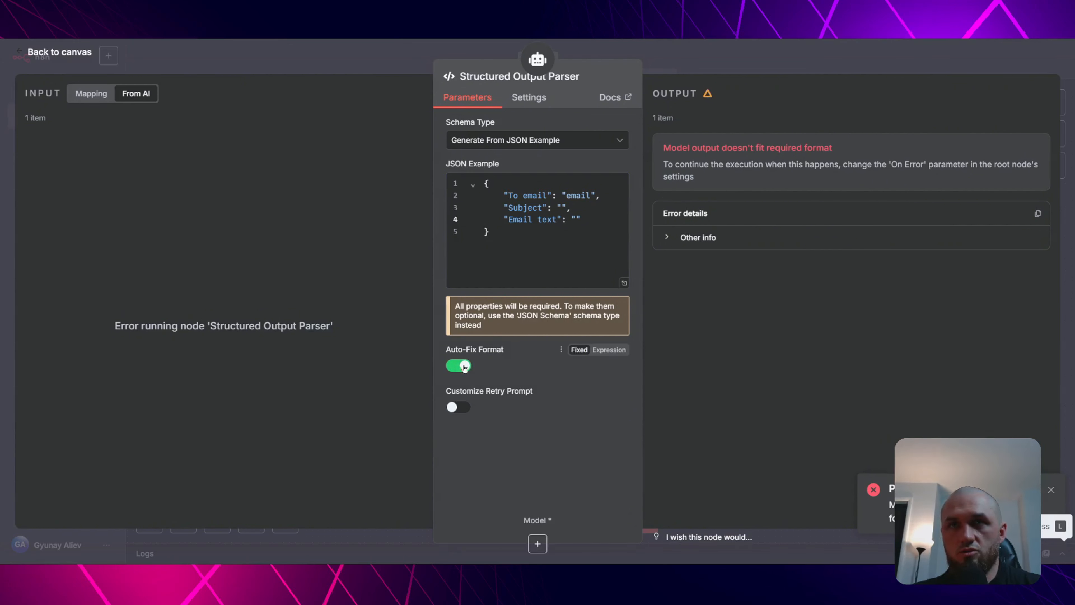
left_click(537, 543)
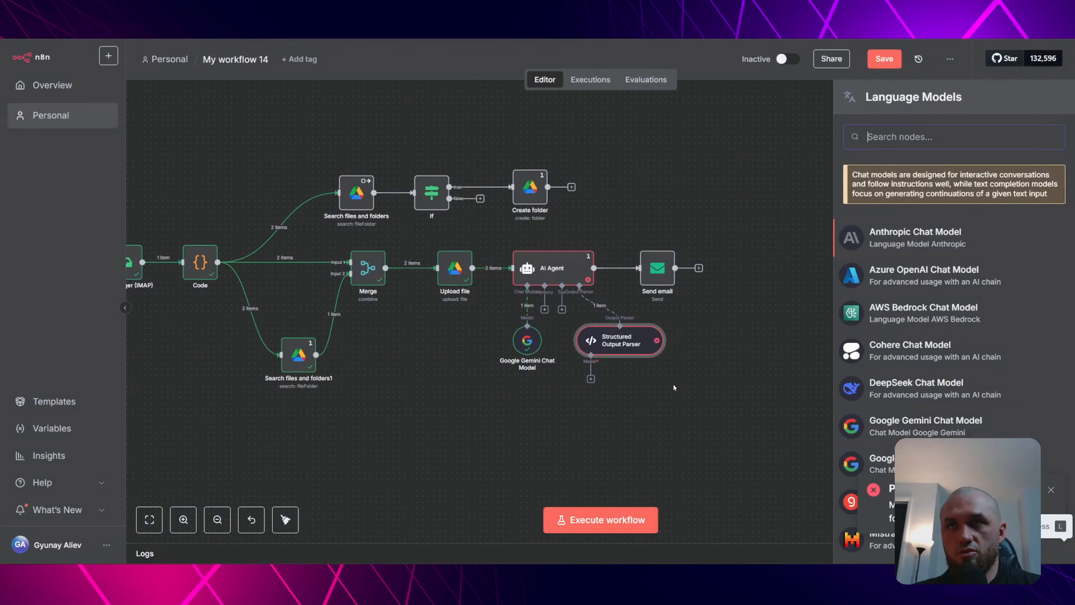
scroll(974, 370, "down", 8)
left_click_drag(591, 378, 527, 327)
left_click(560, 242)
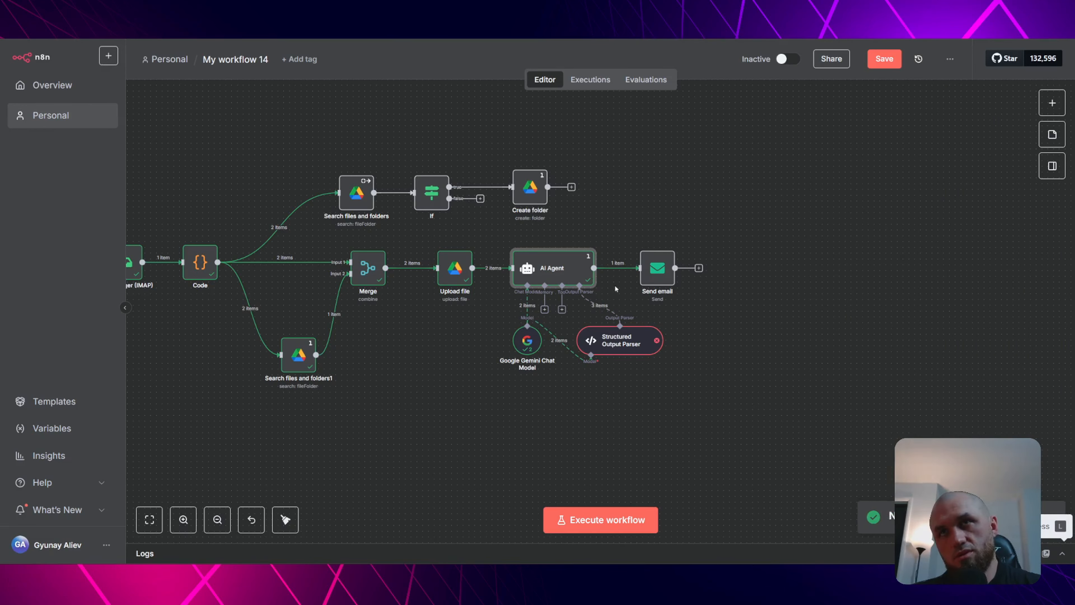
In the Send email node, map the AI Agent's Subject to the subject and its Email text to the HTML body, keeping the HTML format.
double_click(587, 276)
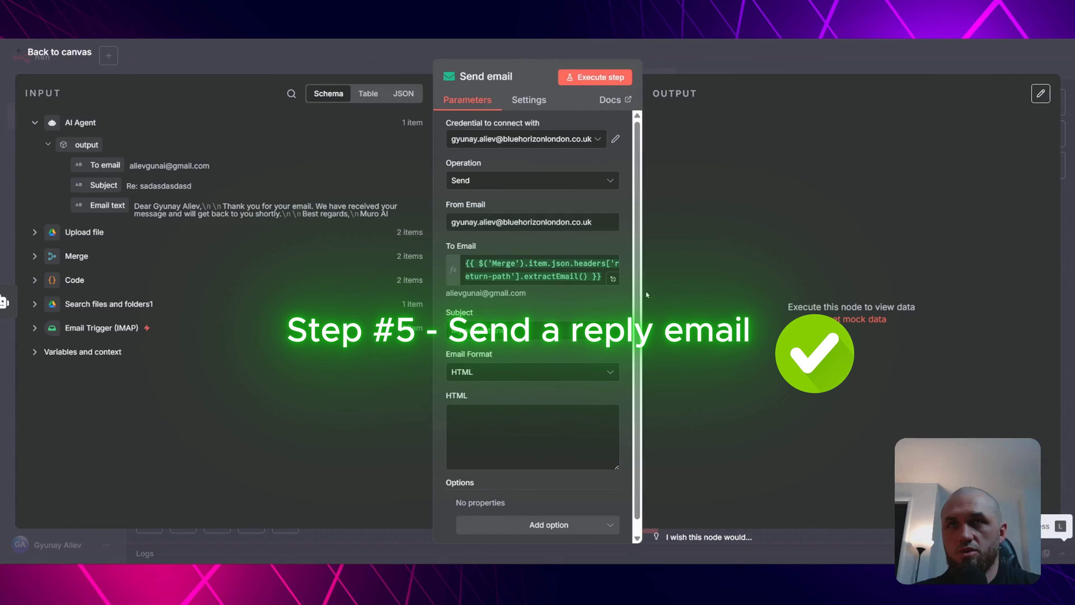
left_click_drag(104, 186, 496, 332)
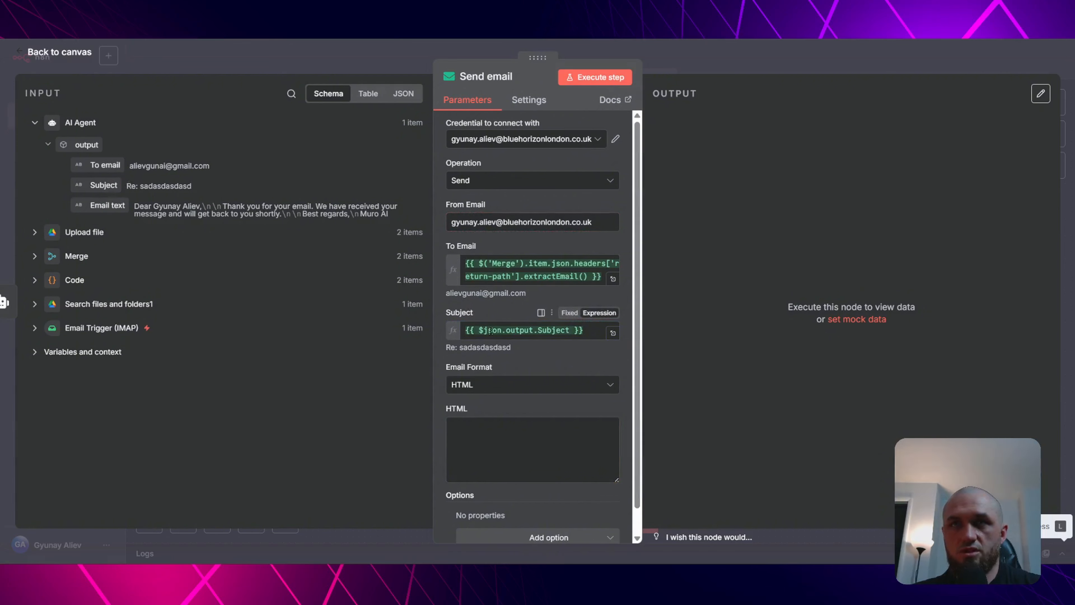
scroll(494, 329, "down", 1)
left_click(491, 358)
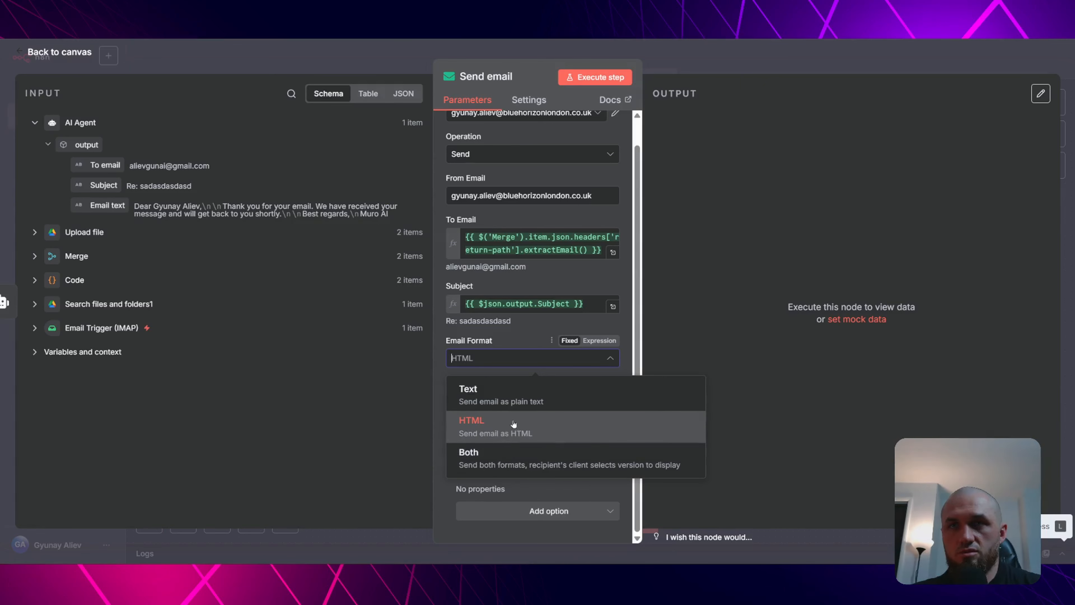
left_click(494, 428)
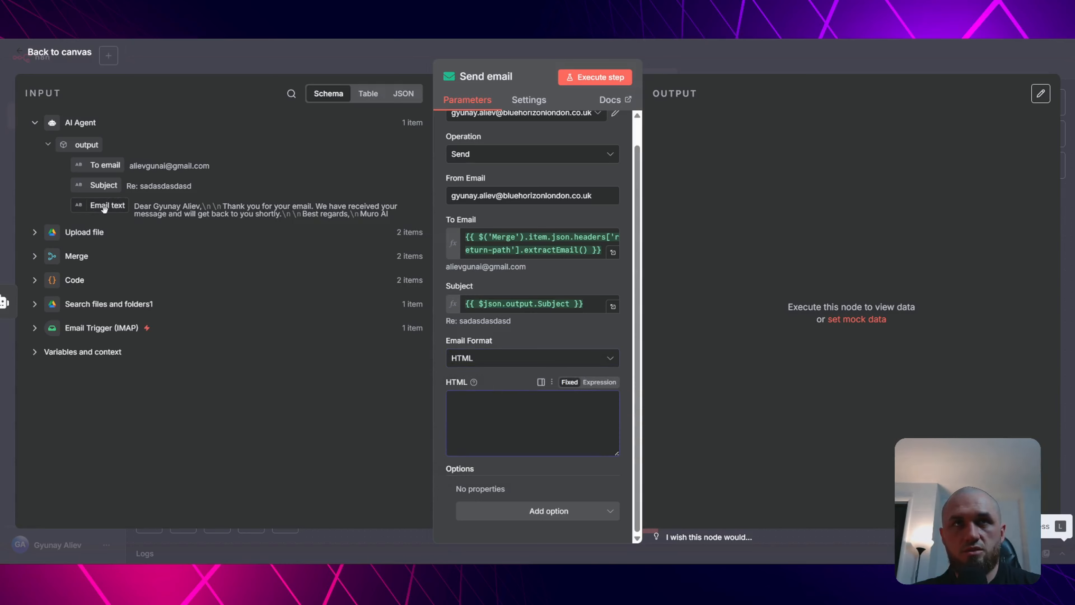
left_click_drag(108, 205, 481, 425)
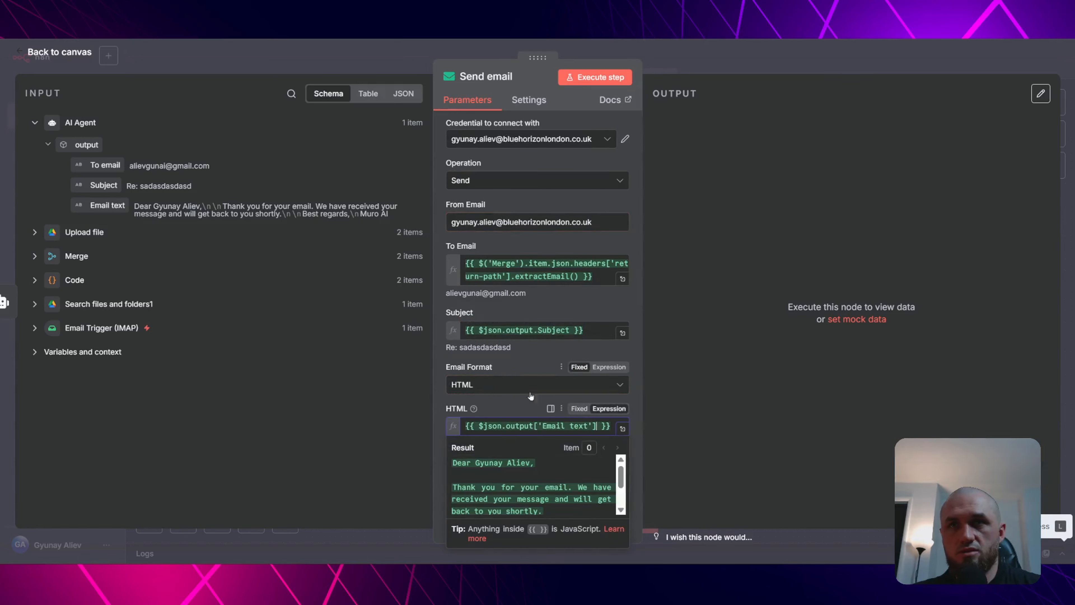
Preview the HTML body expression, then execute the Send email node and check the reply in the mailbox.
left_click(625, 430)
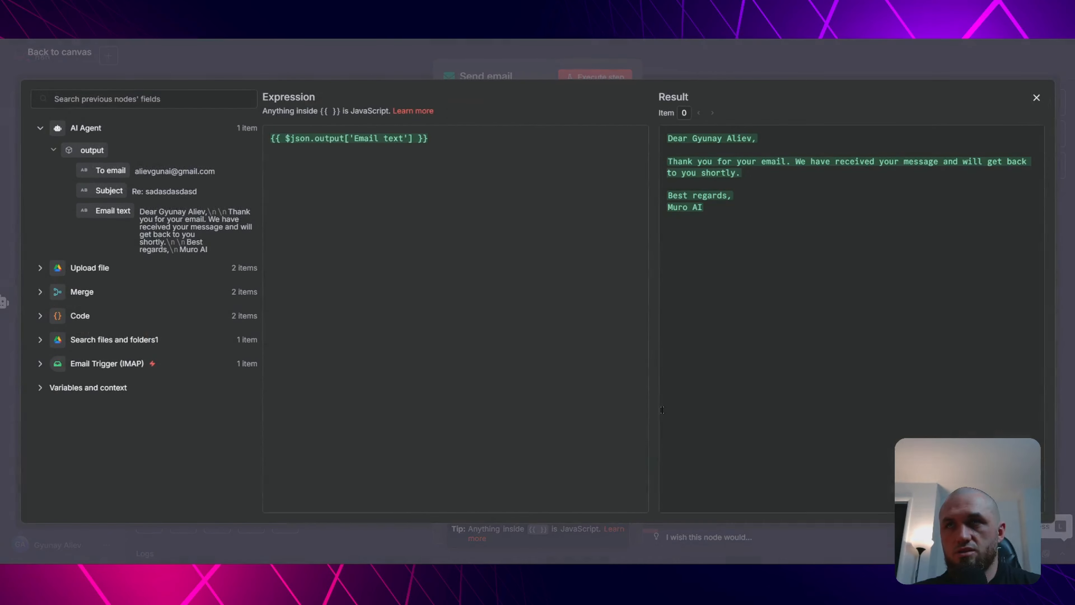
left_click(368, 61)
left_click(367, 62)
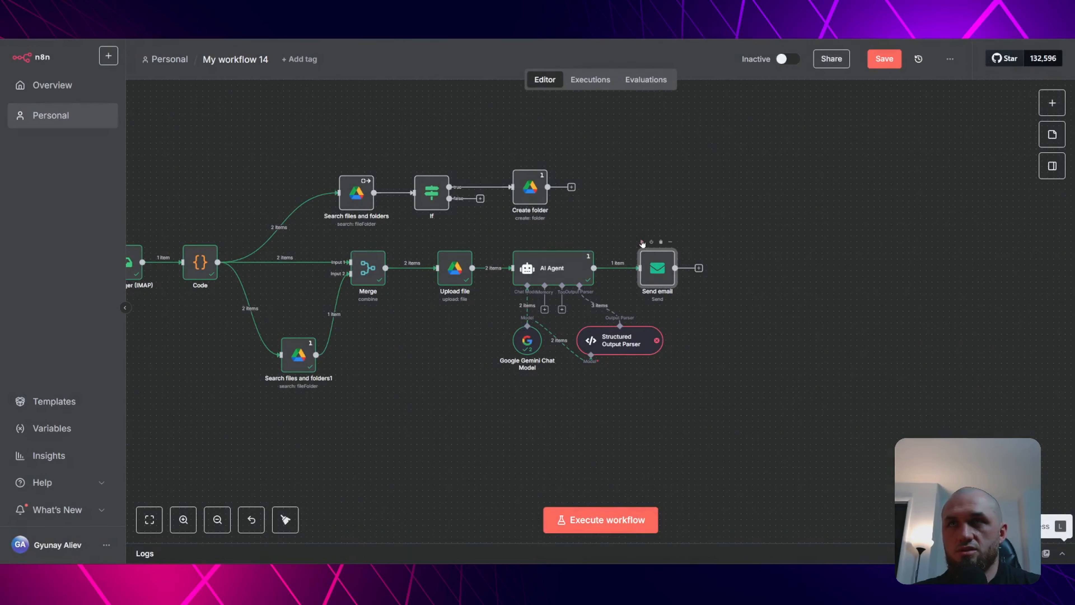
left_click(642, 243)
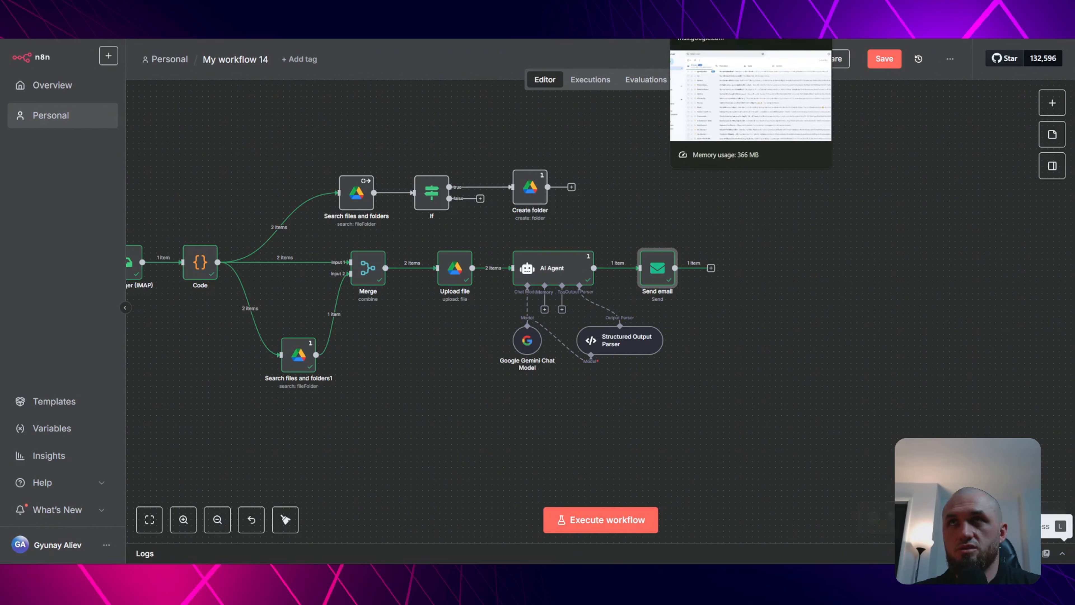
left_click(711, 6)
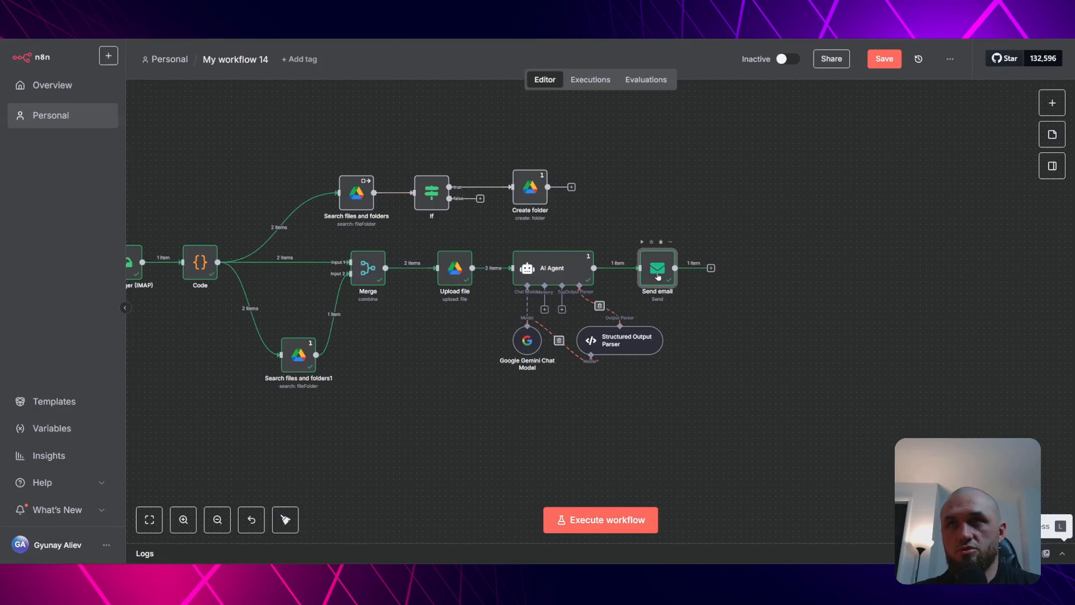
Turn off Append n8n Attribution and add an empty Attachments option in the Send email node, and save the workflow.
double_click(652, 264)
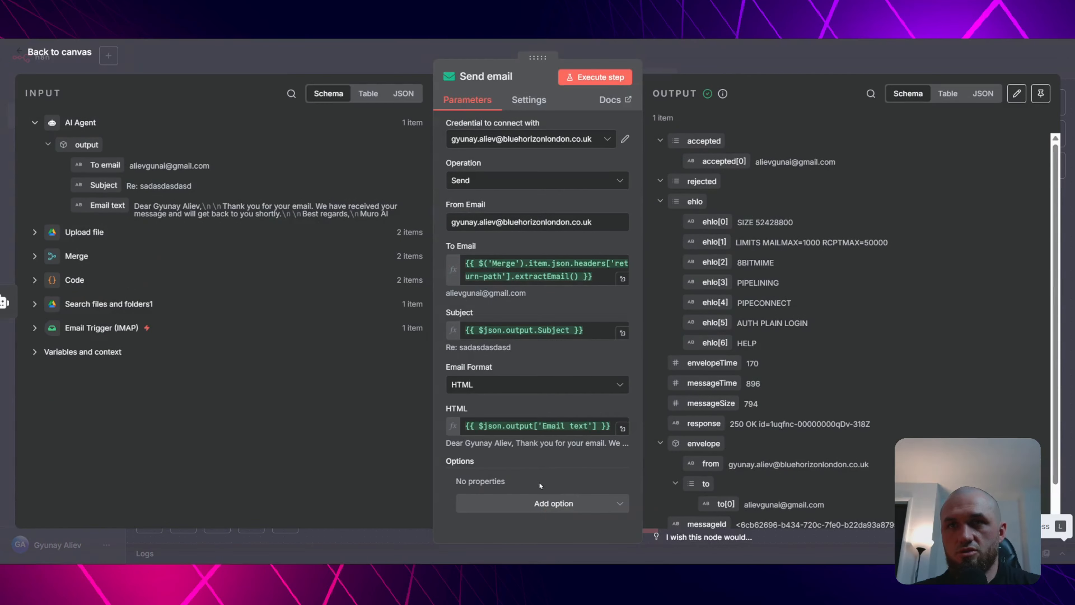
left_click(549, 503)
left_click(501, 445)
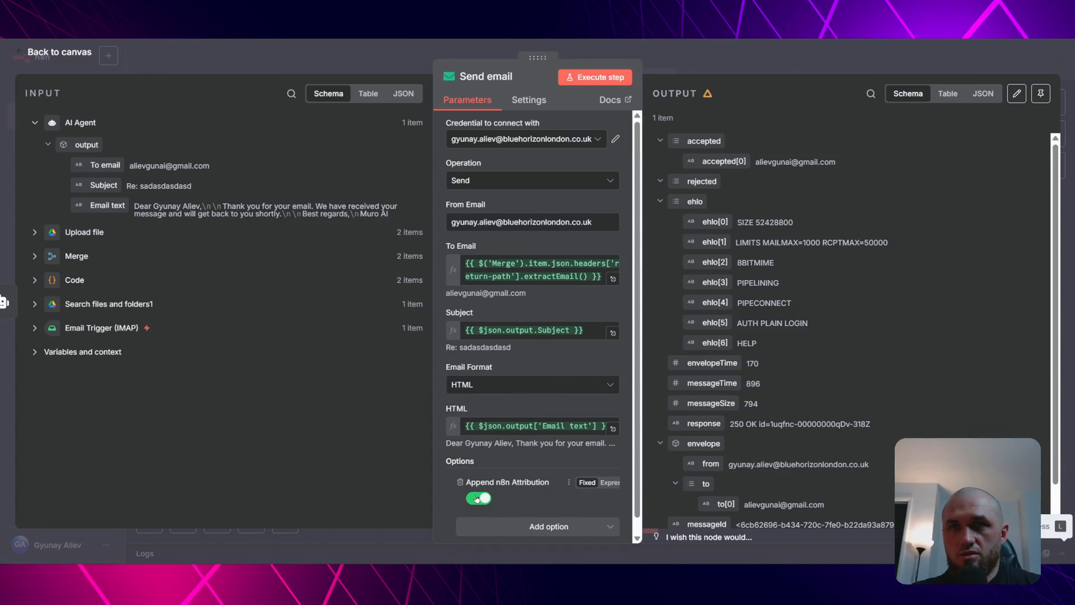
left_click(527, 527)
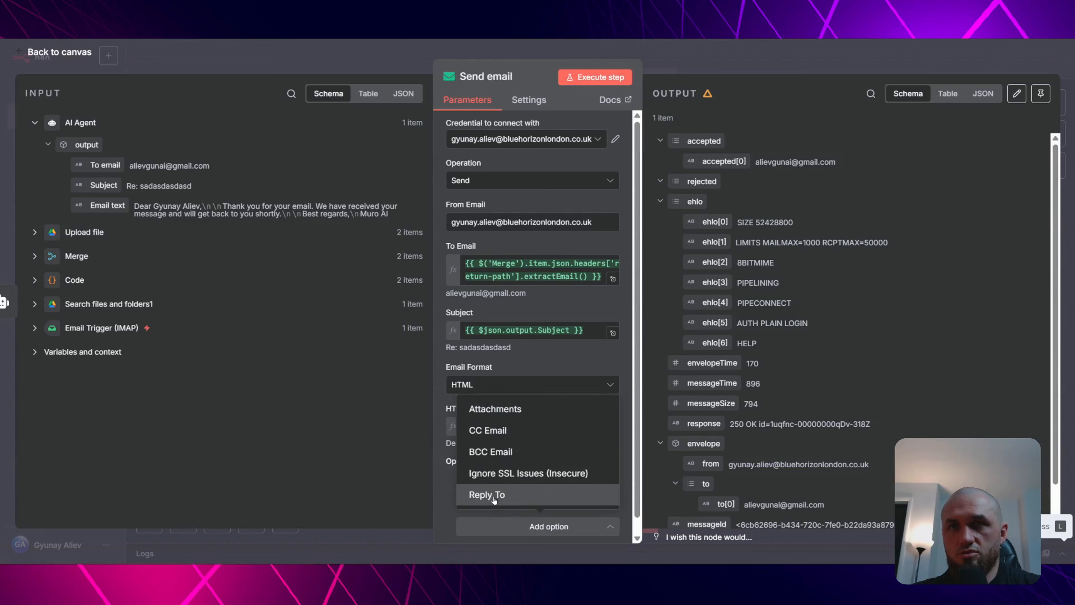
left_click(496, 409)
scroll(544, 456, "down", 2)
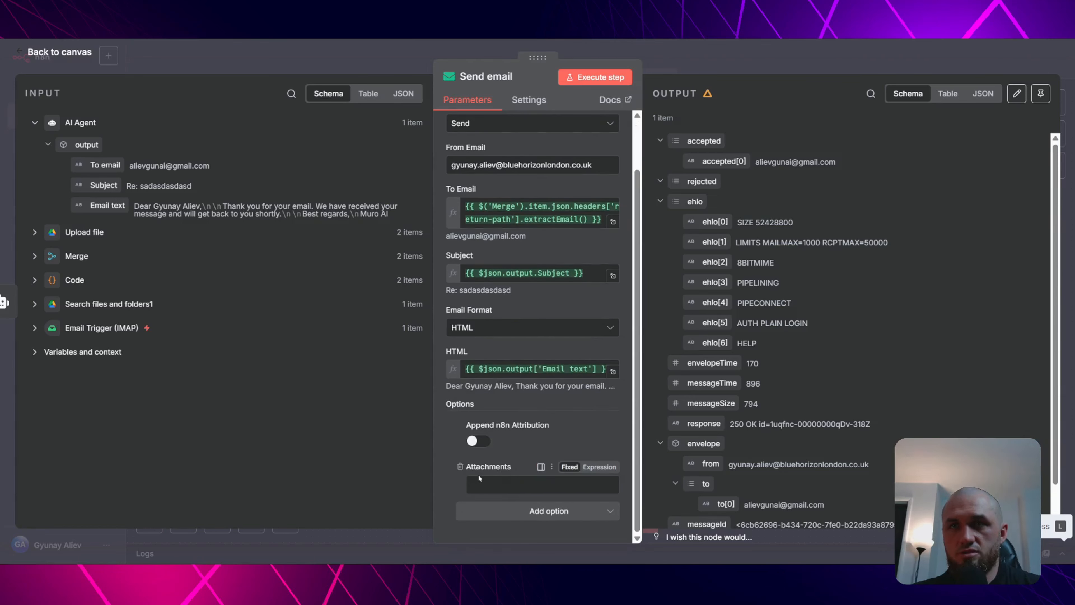
key("Escape")
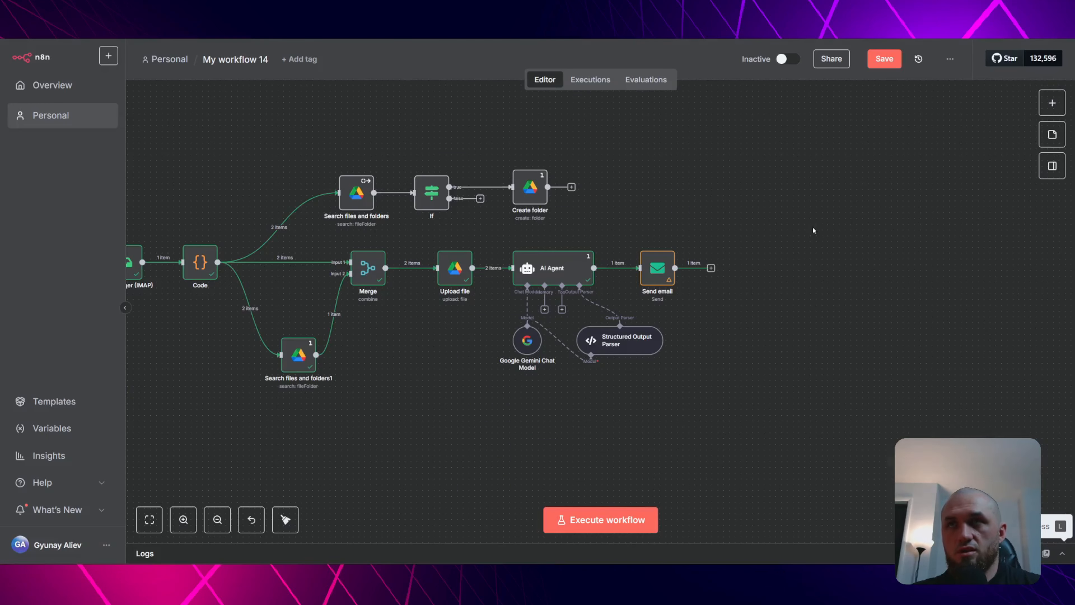
left_click(883, 65)
scroll(678, 191, "down", 2)
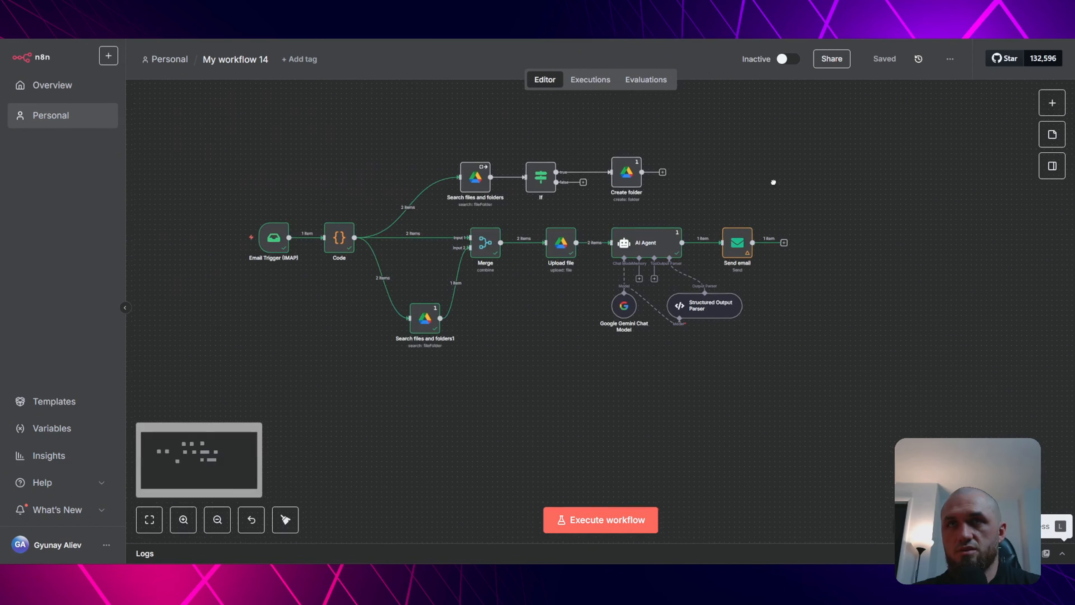
scroll(775, 181, "right", 1)
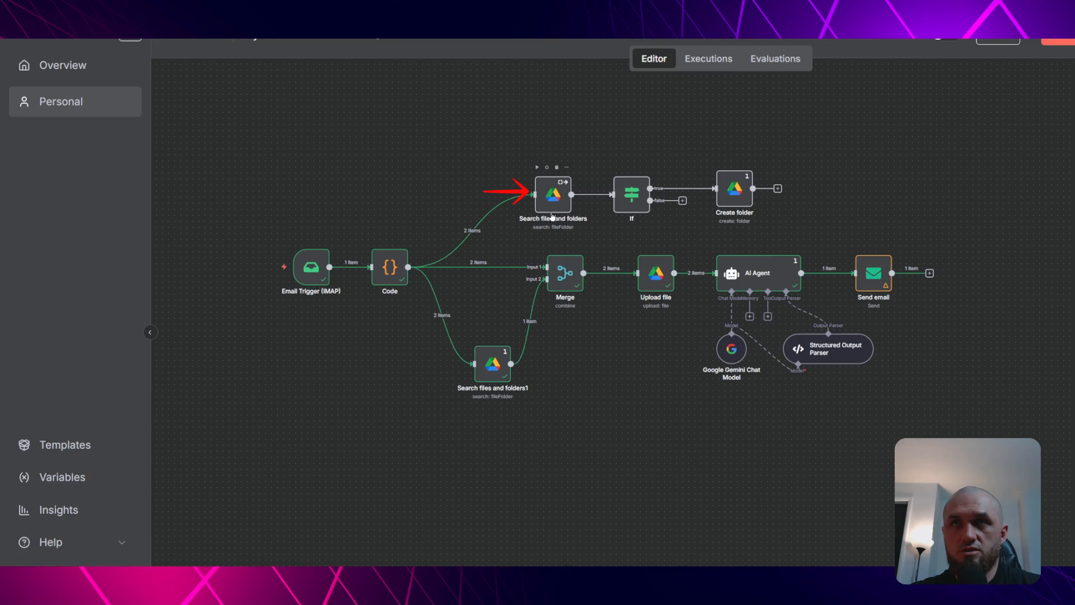
mouse_move(558, 187)
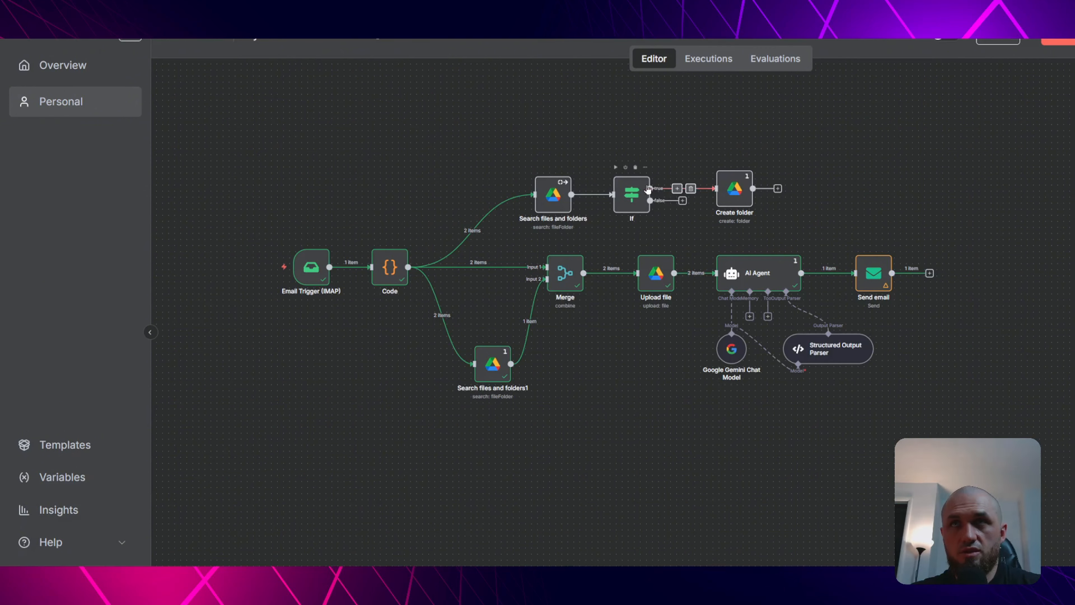
mouse_move(749, 182)
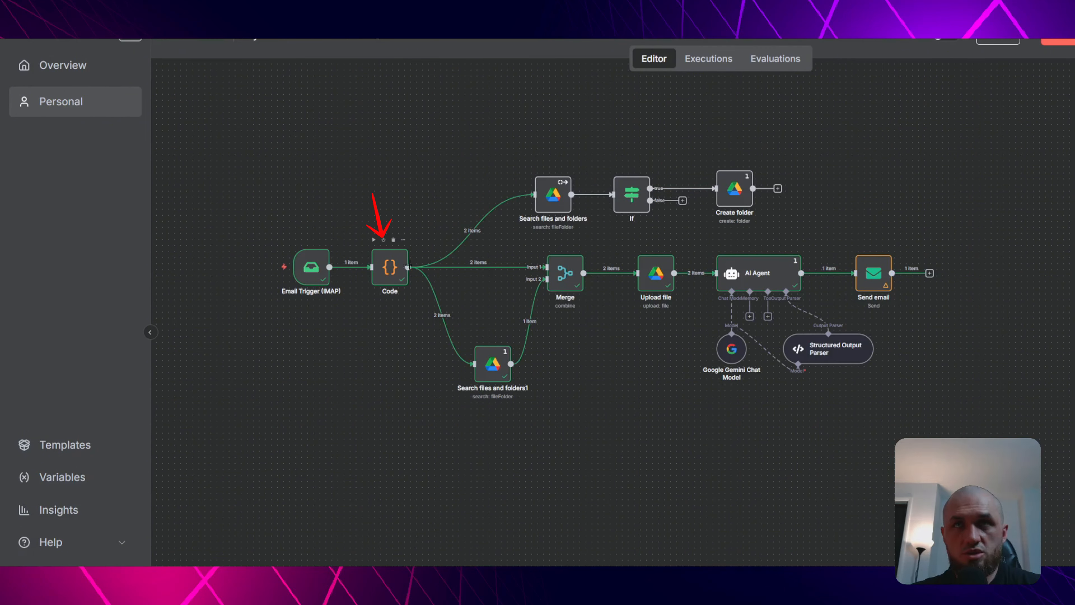
mouse_move(497, 371)
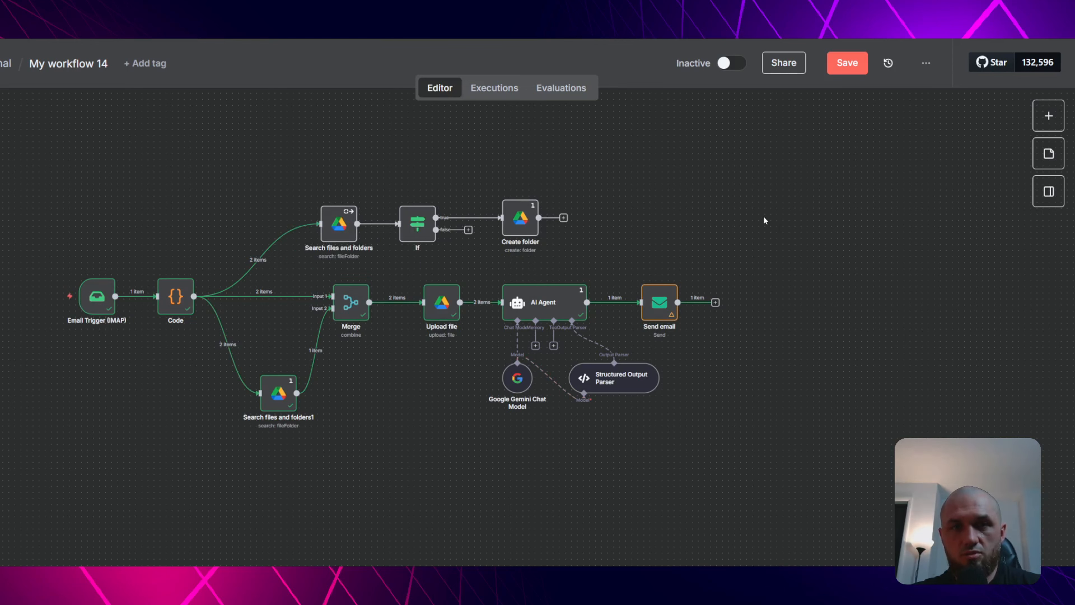
Check the credentials selected in the Email Trigger (IMAP) and Send email nodes.
double_click(99, 303)
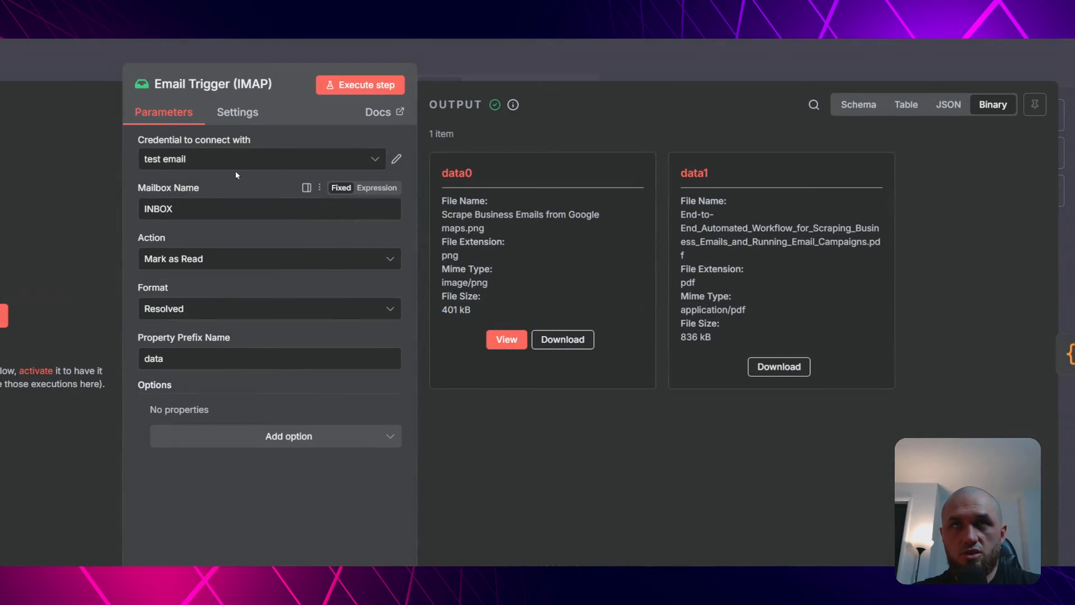
left_click(204, 161)
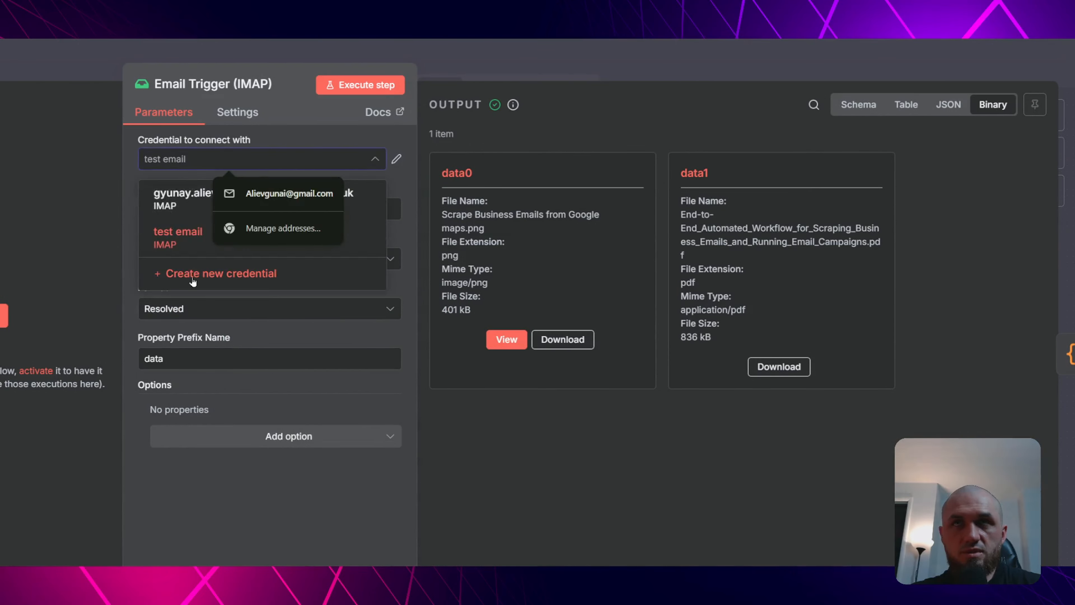
left_click(71, 63)
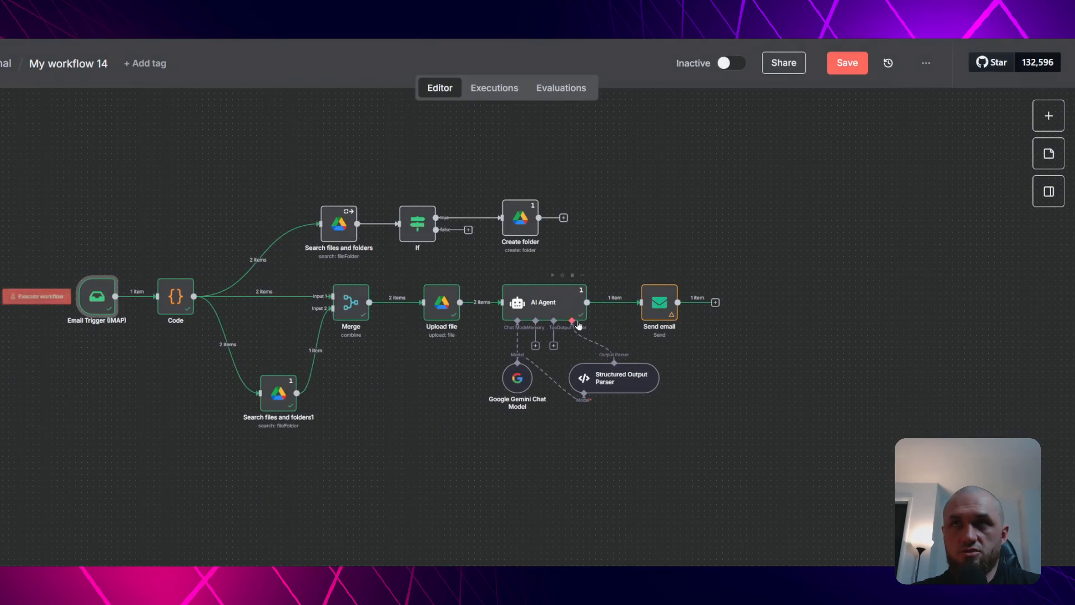
double_click(659, 307)
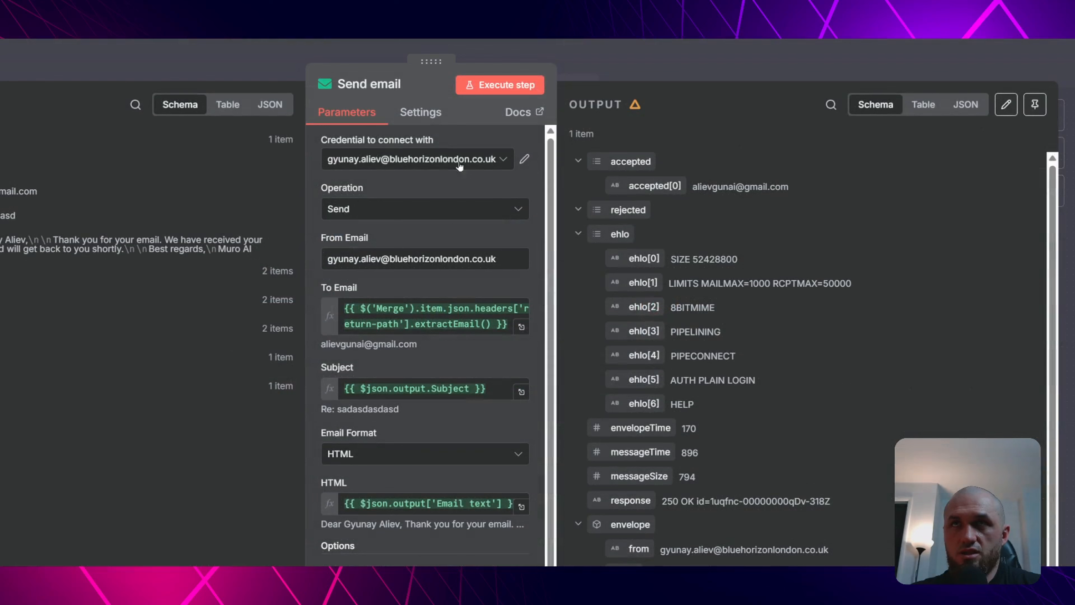
left_click(238, 66)
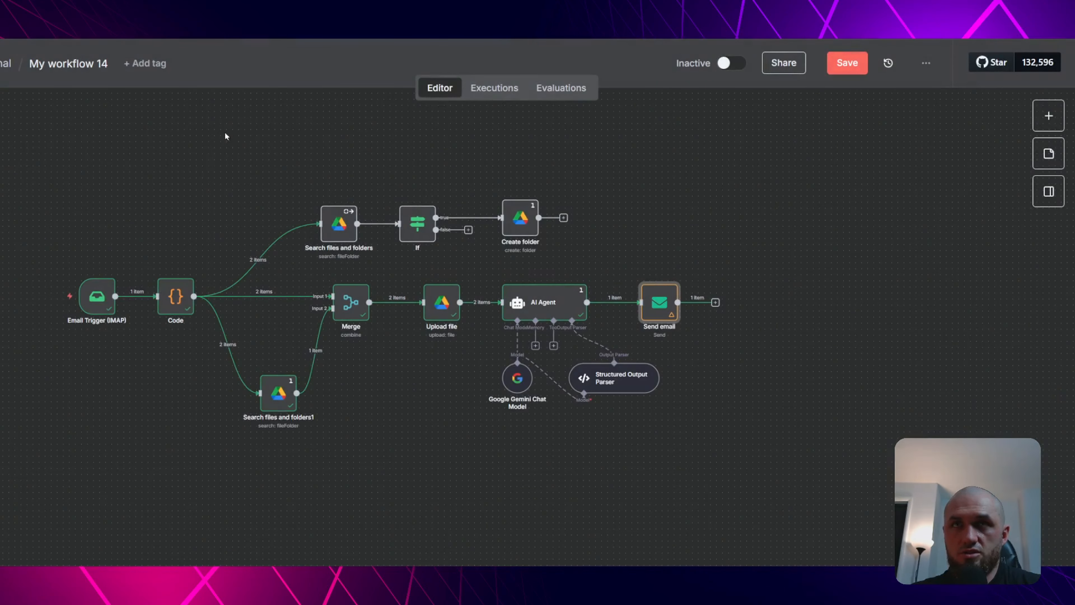
Review the user, password, host, port and SSL/TLS settings of the Email Trigger's "test email" IMAP credential.
double_click(98, 299)
left_click(374, 160)
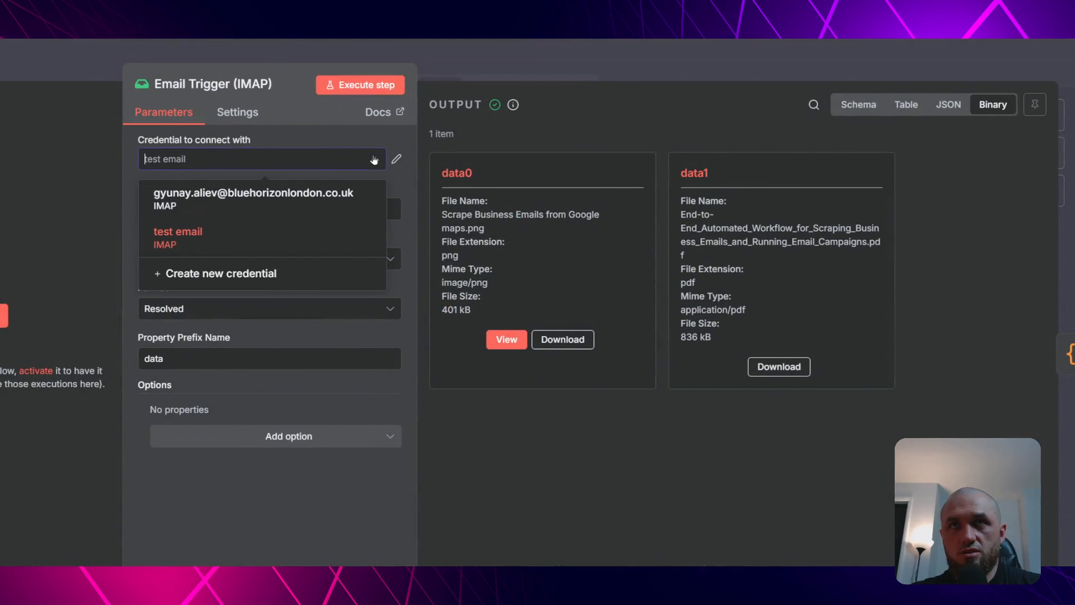
left_click(396, 159)
scroll(211, 334, "down", 4)
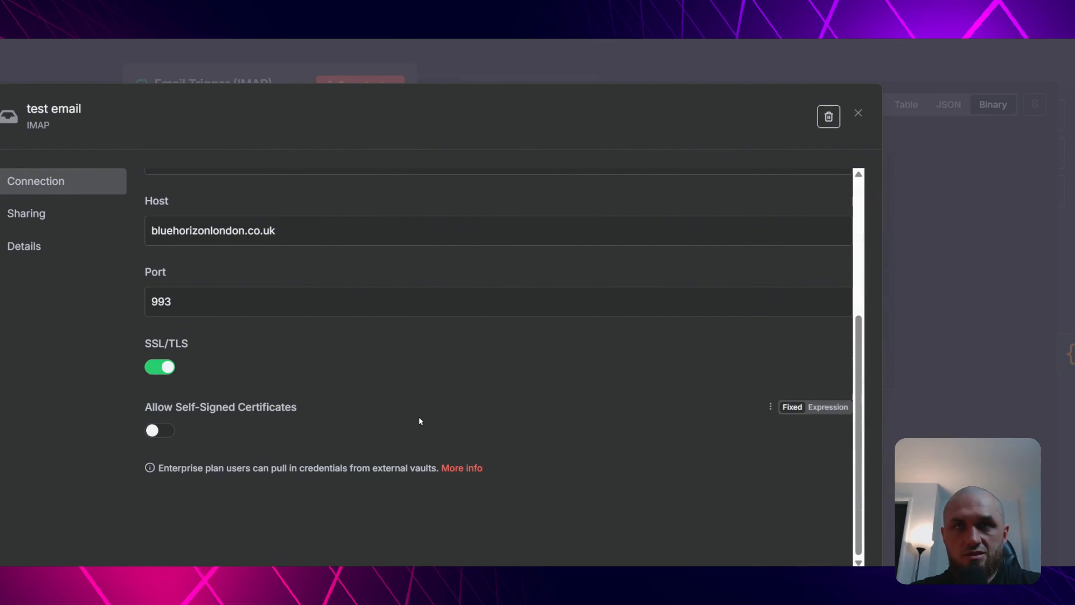
scroll(428, 398, "up", 3)
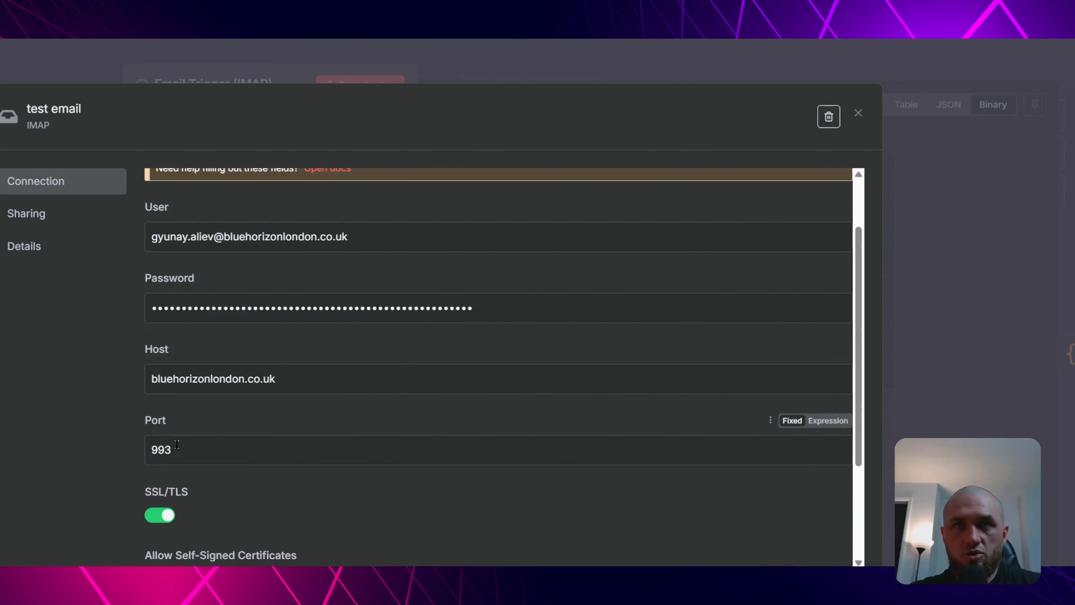
scroll(177, 444, "down", 1)
left_click_drag(298, 300, 128, 304)
left_click(308, 271)
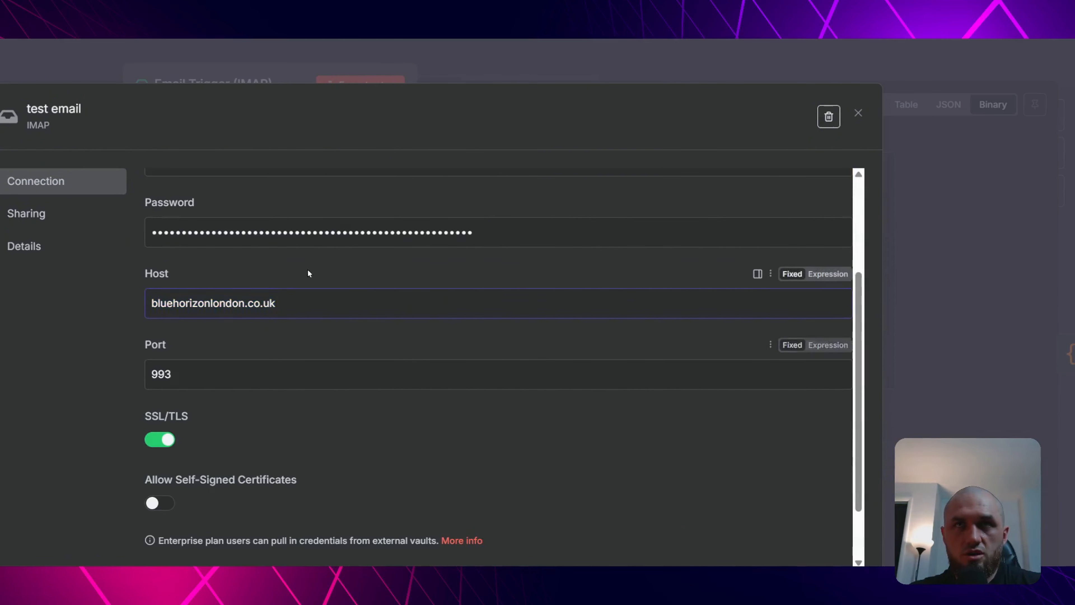
scroll(308, 271, "up", 3)
left_click_drag(353, 312, 105, 320)
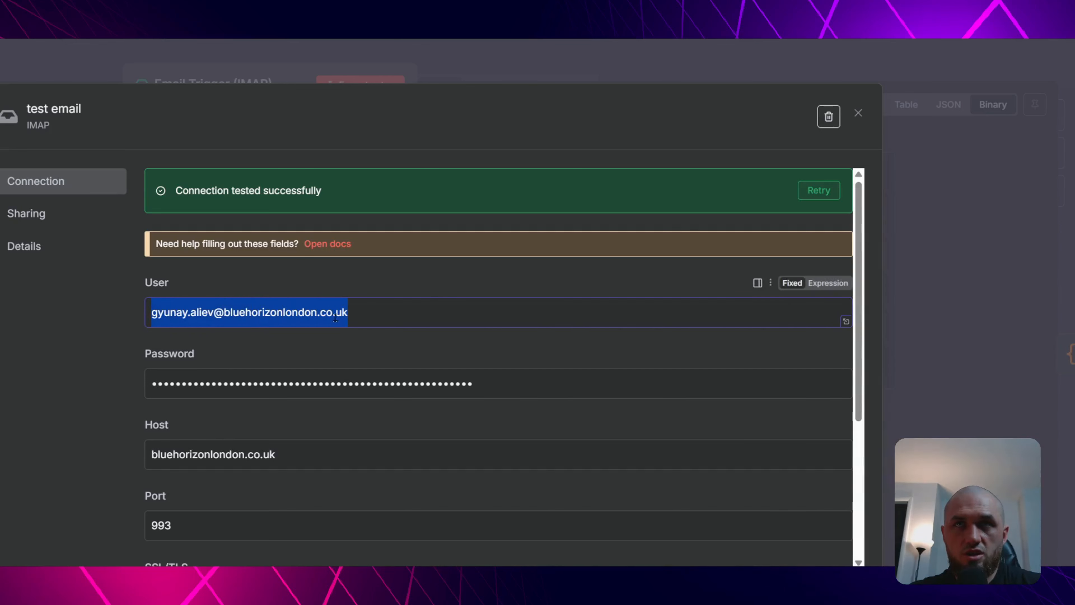
Review the user and password entries of the "test email" IMAP credential.
left_click(374, 313)
left_click_drag(482, 383, 121, 396)
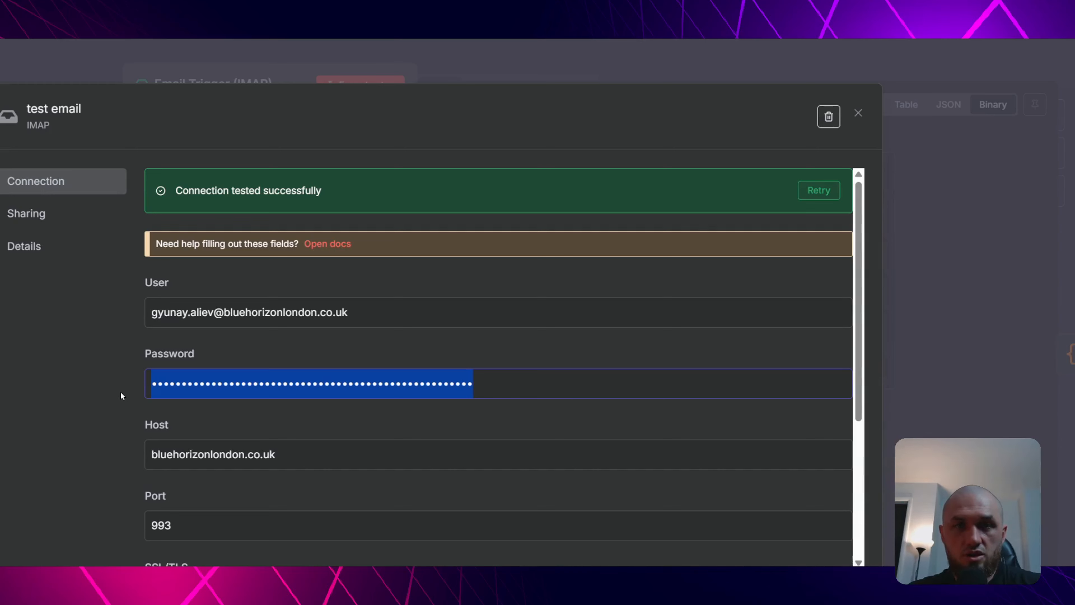
left_click(124, 395)
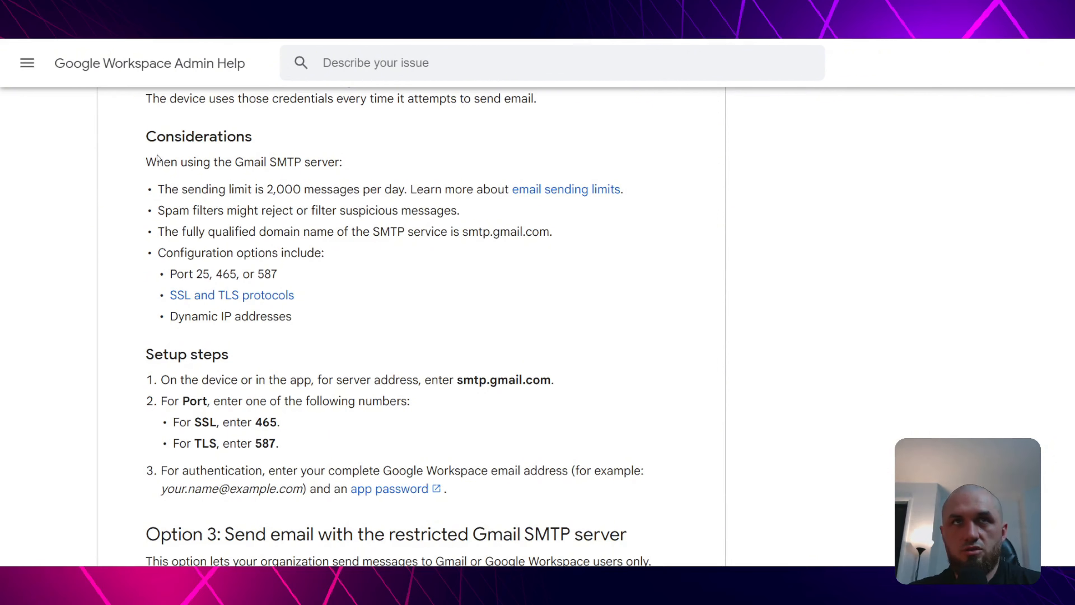
Switch to the Google Workspace Admin Help page and read the Gmail SMTP server considerations, including the daily sending limit.
left_click_drag(146, 166, 345, 163)
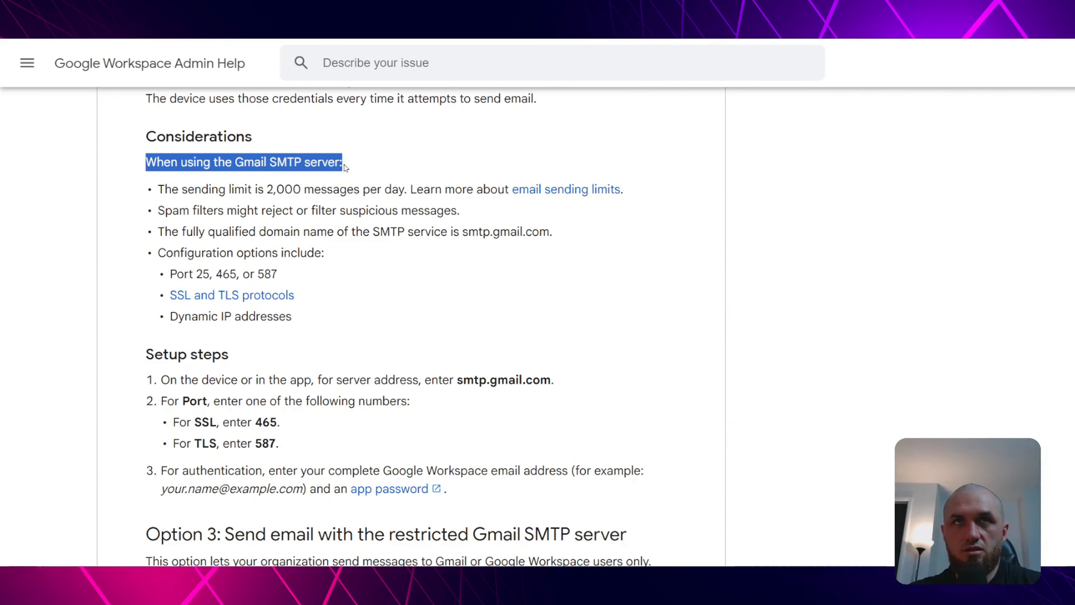
left_click(343, 189)
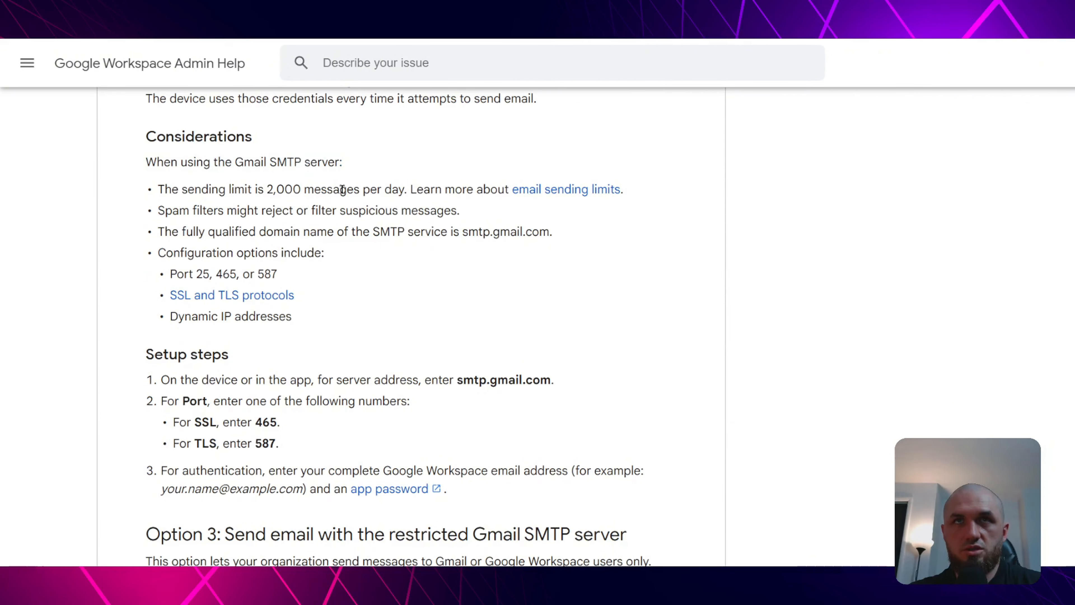
left_click_drag(268, 188, 304, 190)
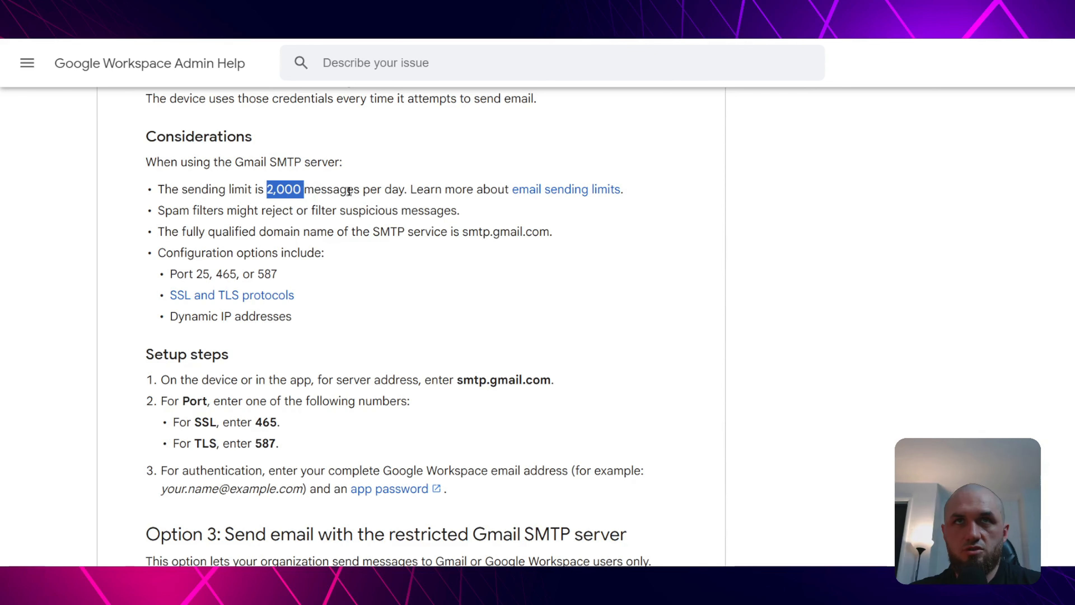
left_click(377, 189)
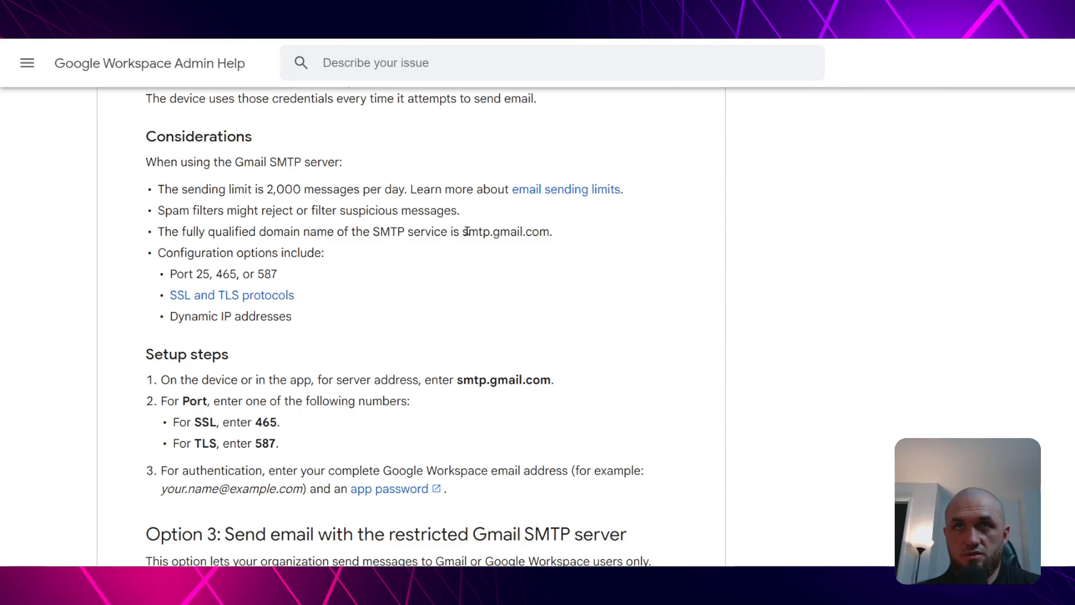
Copy smtp.gmail.com from the help page and set it as the host of n8n's "test email" credential.
left_click_drag(464, 230, 549, 232)
key("ctrl+c")
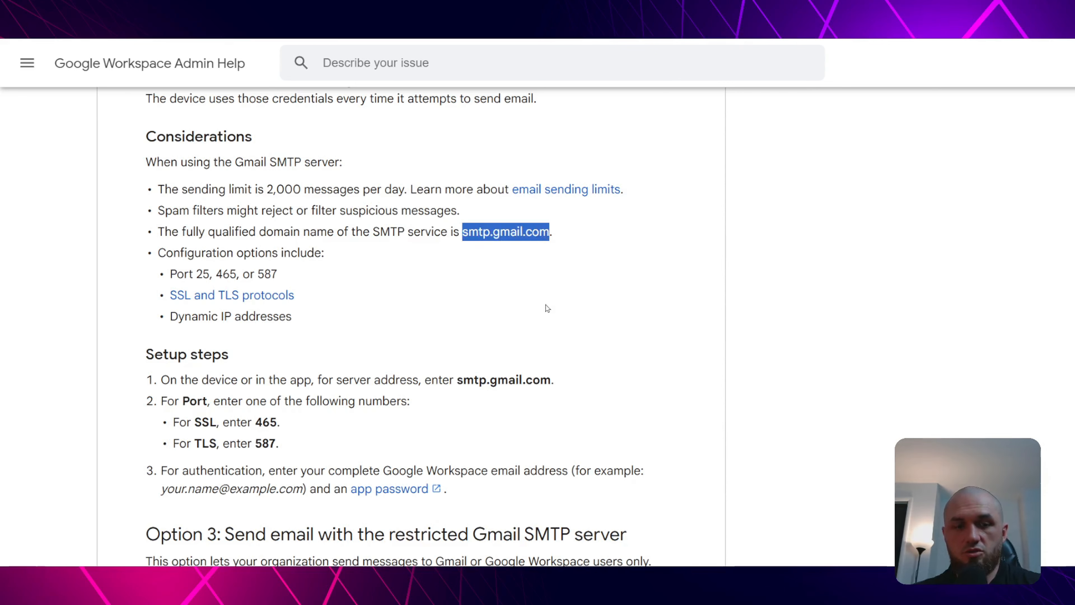
left_click(245, 4)
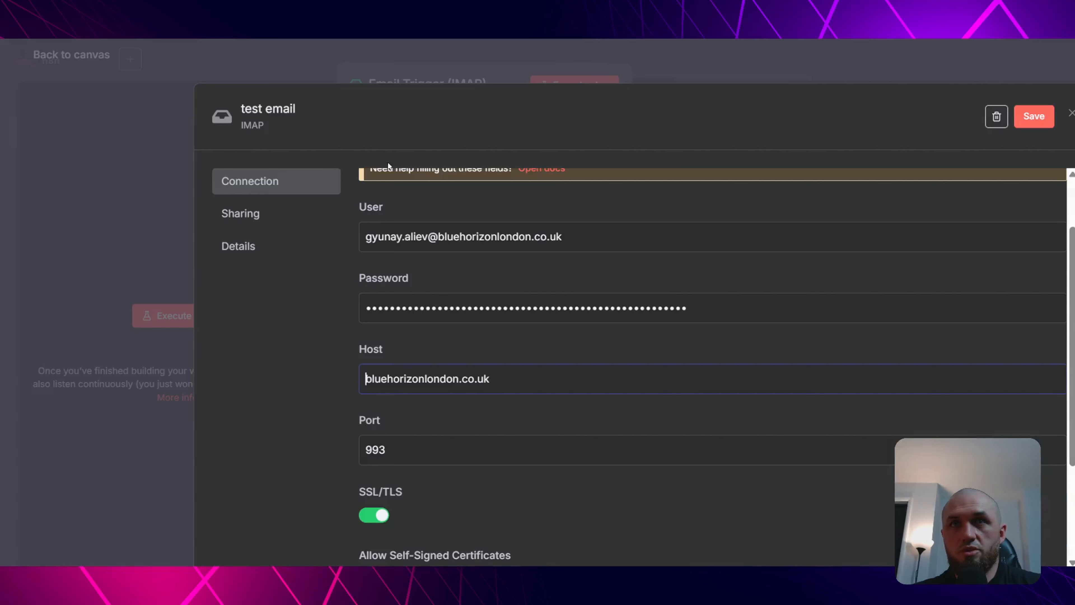
triple_click(548, 382)
key("ctrl+v")
Compare the credential's user and port settings with the SSL and TLS port instructions in Google Workspace Admin Help.
left_click_drag(371, 237, 568, 237)
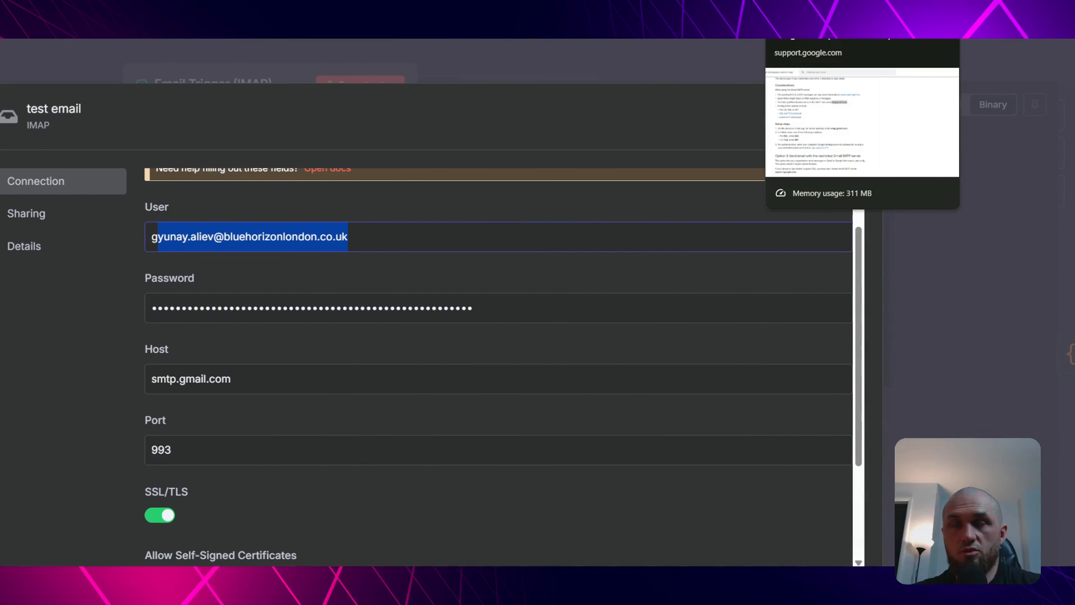
left_click(817, 12)
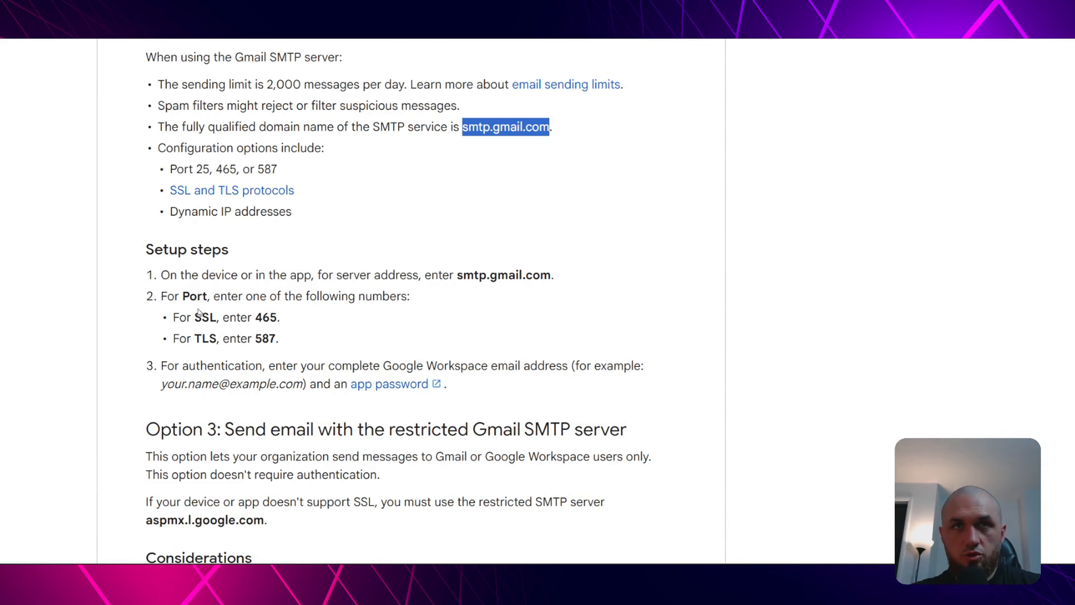
double_click(198, 317)
left_click_drag(256, 317, 294, 311)
scroll(294, 312, "up", 2)
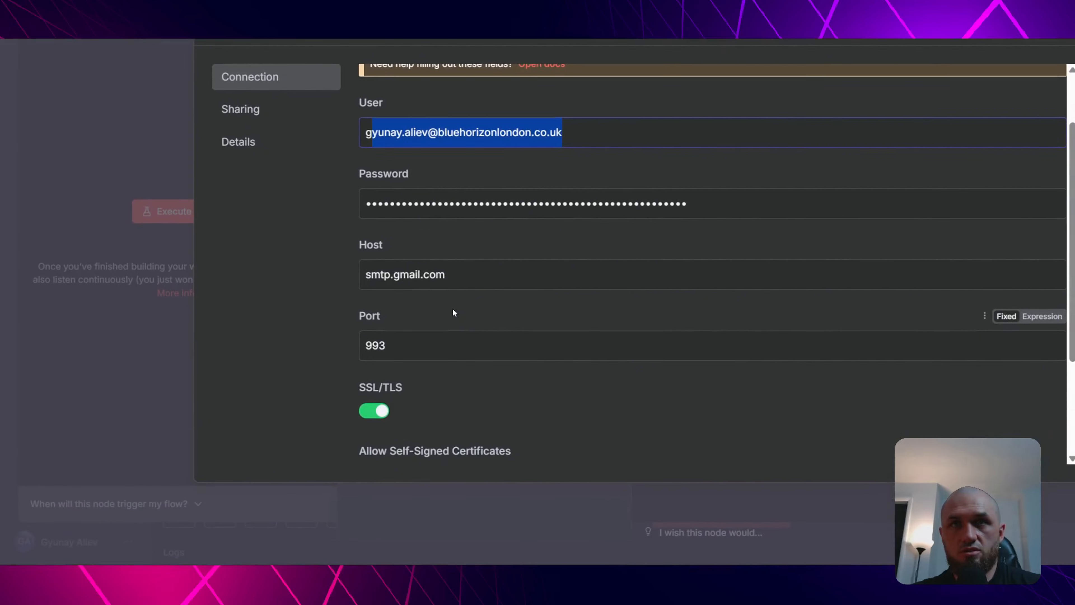
left_click(454, 326)
scroll(459, 339, "down", 1)
left_click_drag(406, 275, 313, 274)
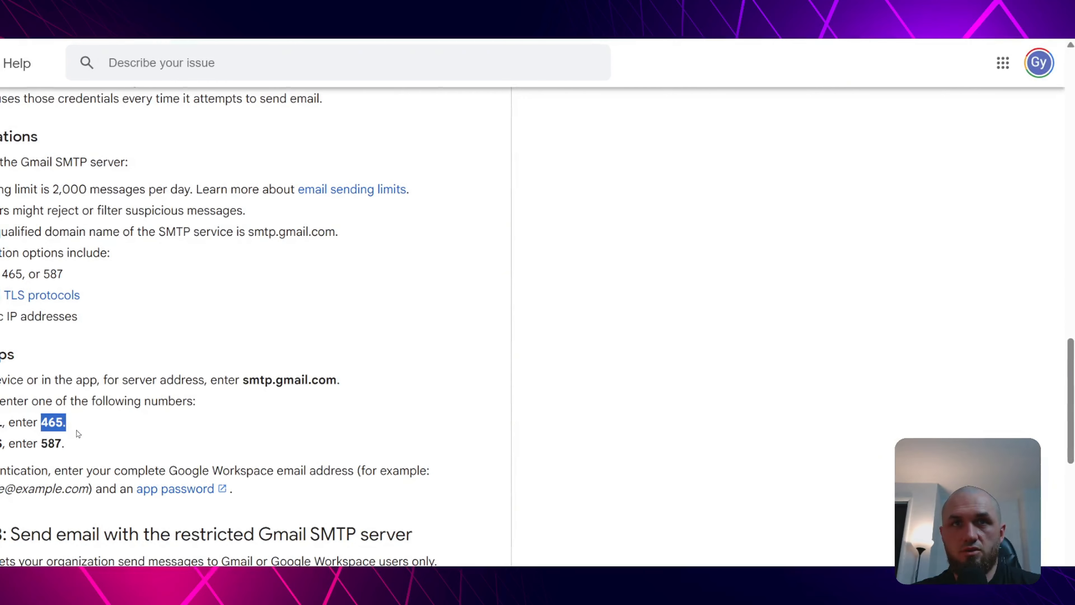
left_click_drag(42, 443, 61, 441)
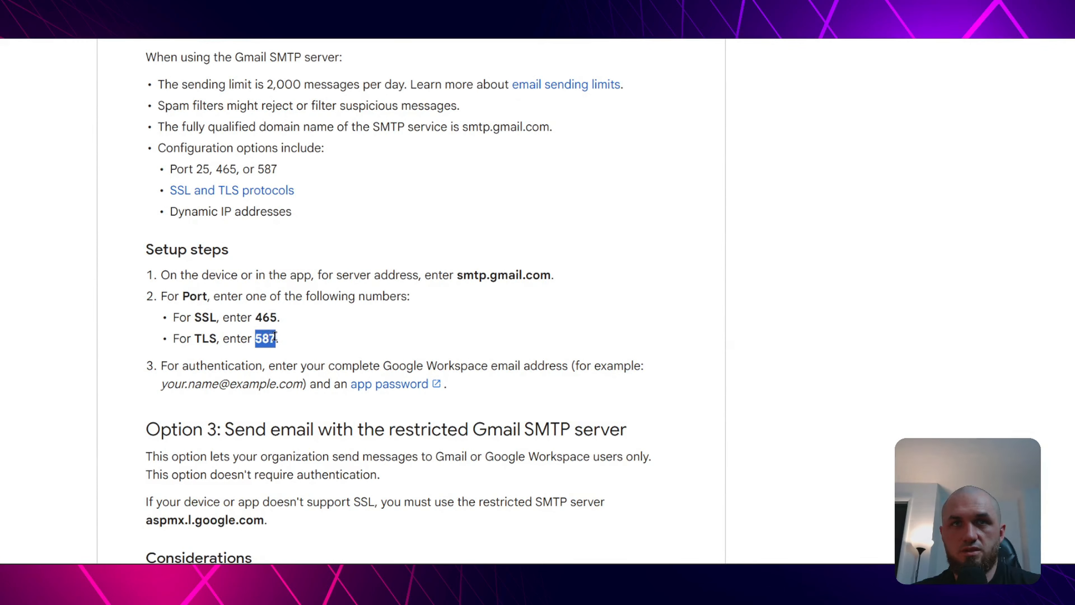
left_click(276, 336)
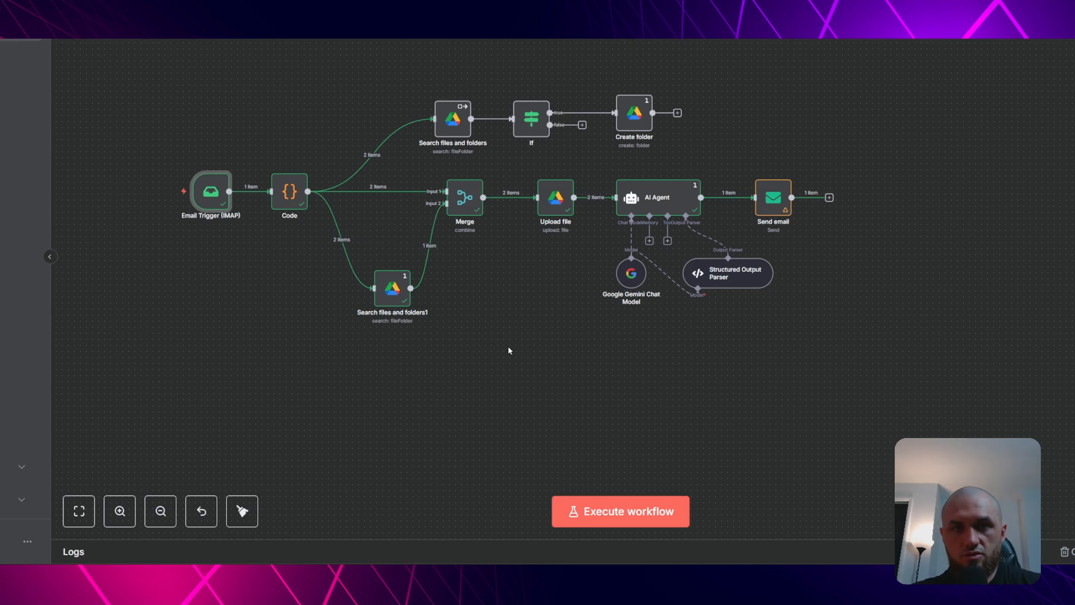
Switch to YouTube Studio's community comments and read the viewer's question about setting credentials for domain email.
mouse_move(213, 203)
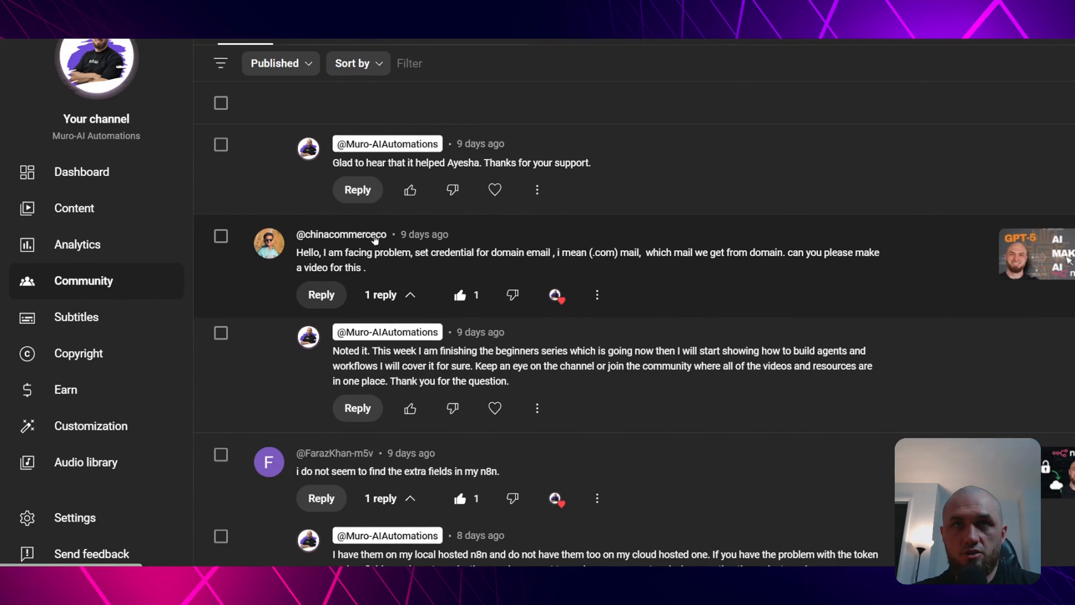
left_click_drag(297, 253, 532, 293)
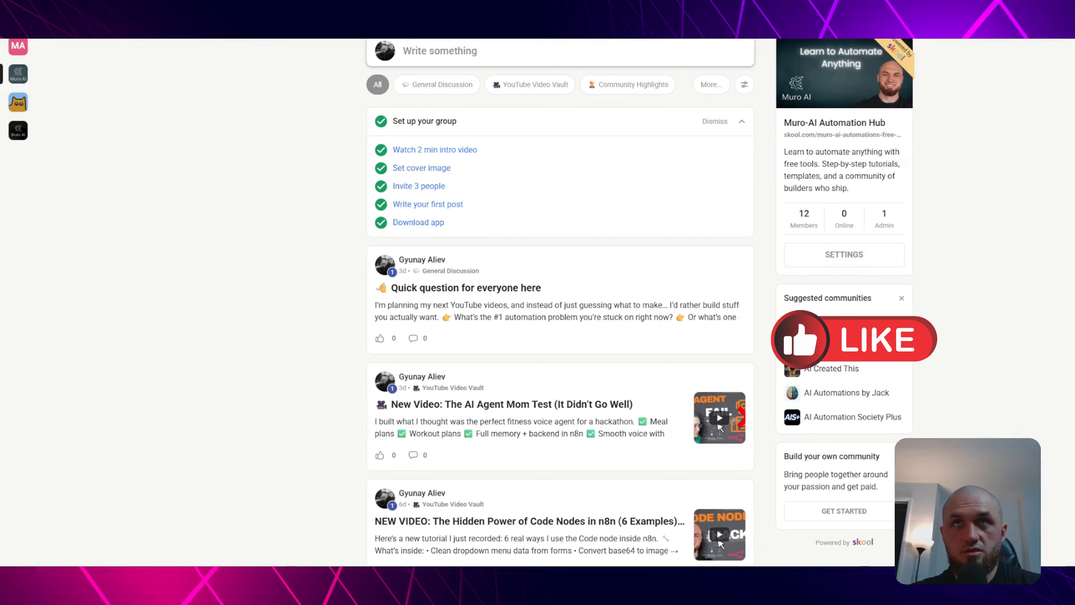
Switch to the Muro-AI Automation Hub on Skool, look through its classroom, and filter the community posts by YouTube Video Vault.
scroll(436, 140, "up", 2)
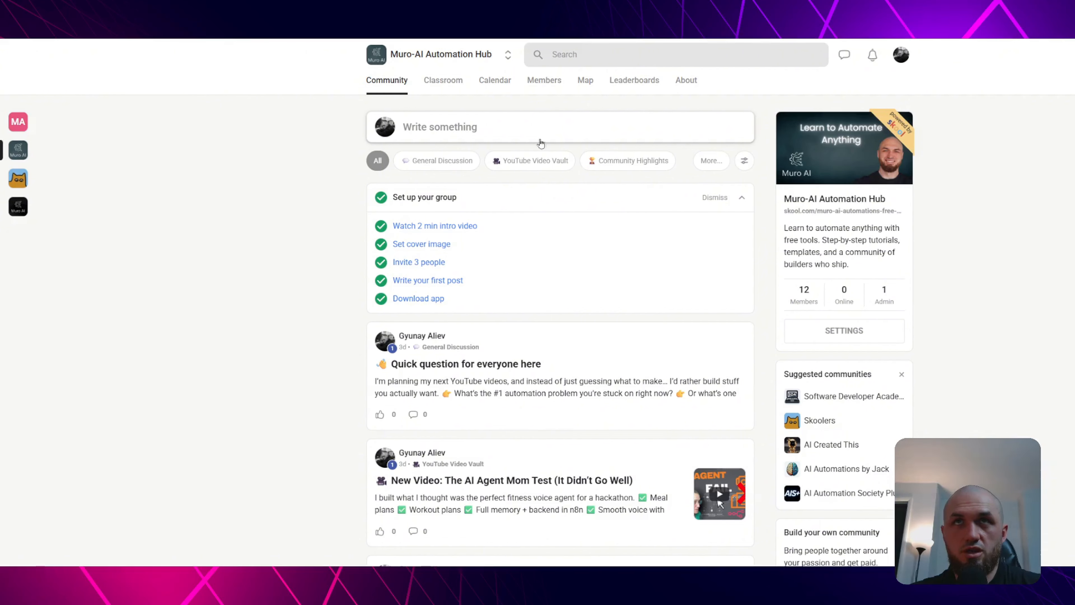
left_click(454, 85)
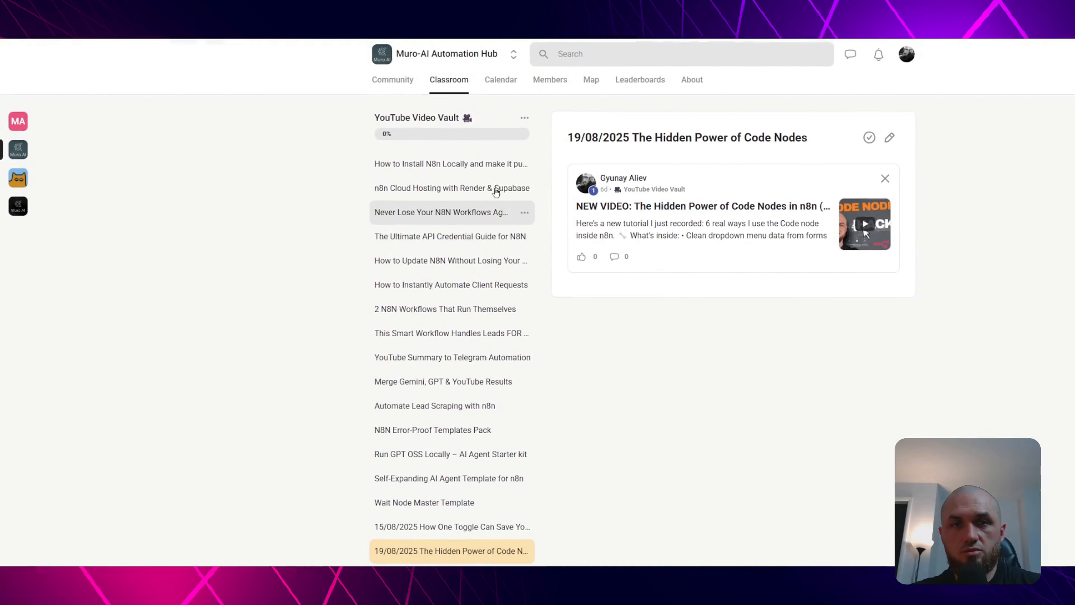
left_click(392, 83)
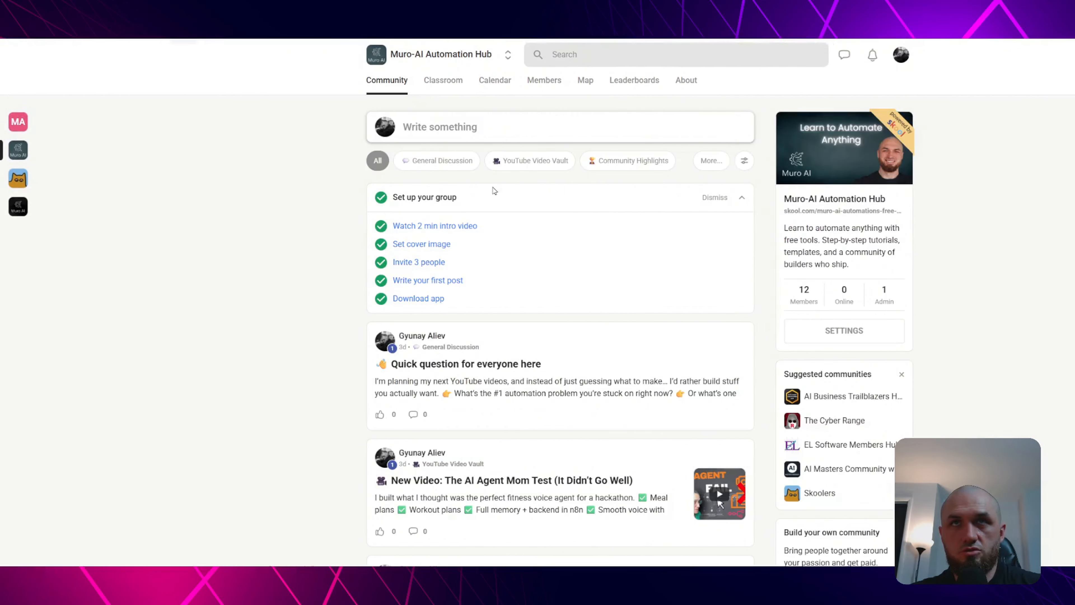
left_click(544, 163)
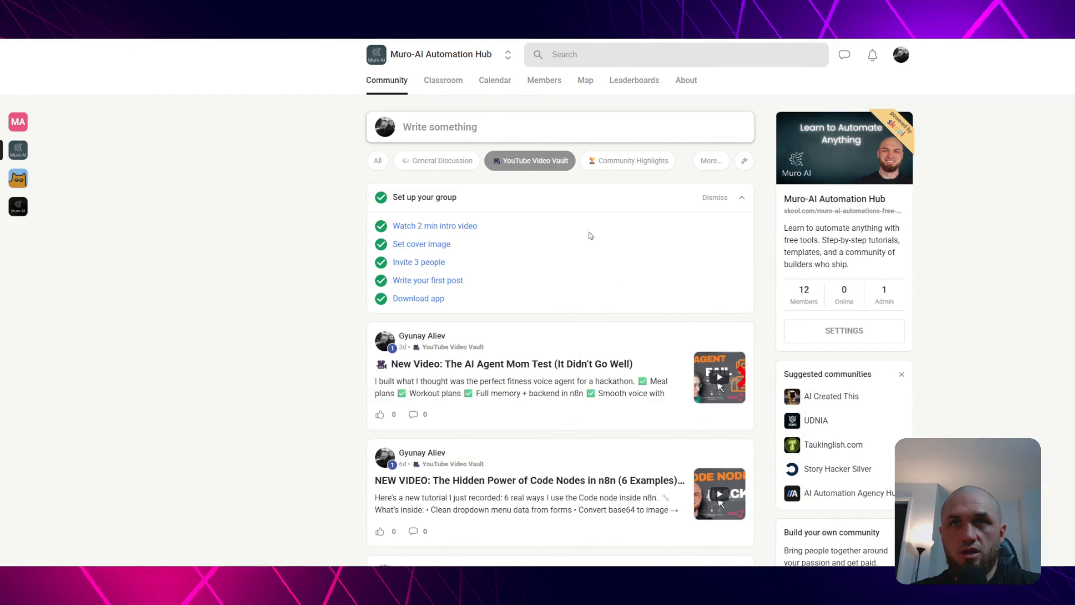
scroll(588, 233, "down", 2)
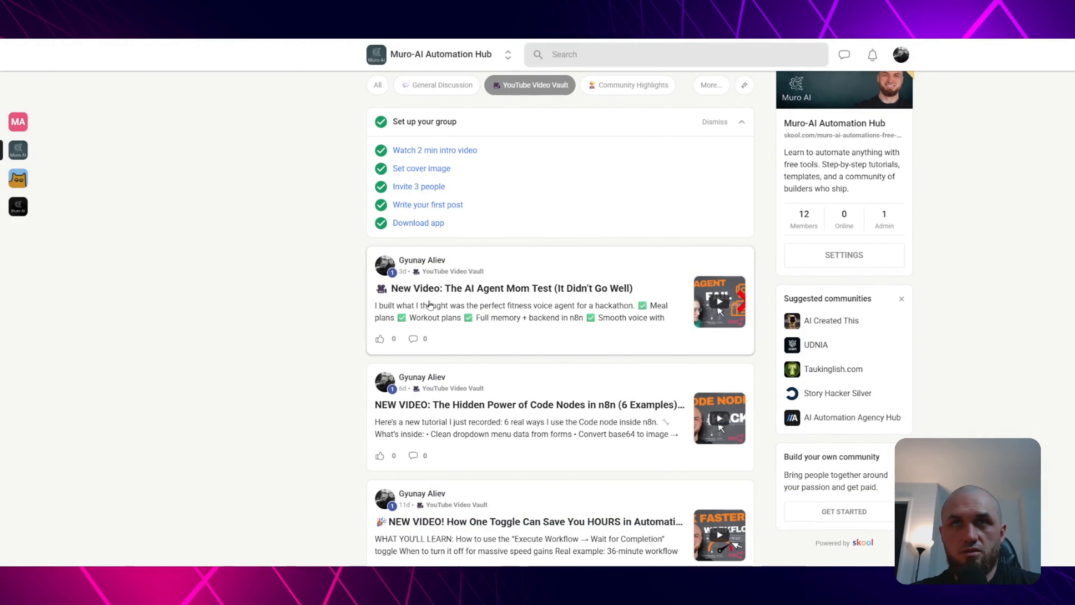
View the attachments of the "New Video: The AI Agent Mom Test" post and close it.
left_click(529, 304)
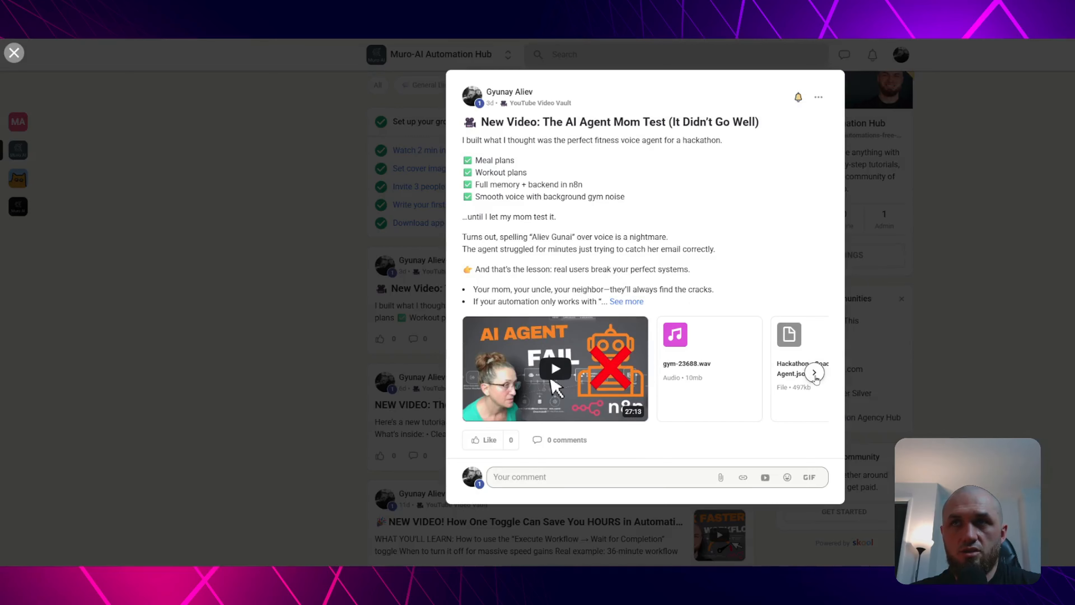
left_click(814, 372)
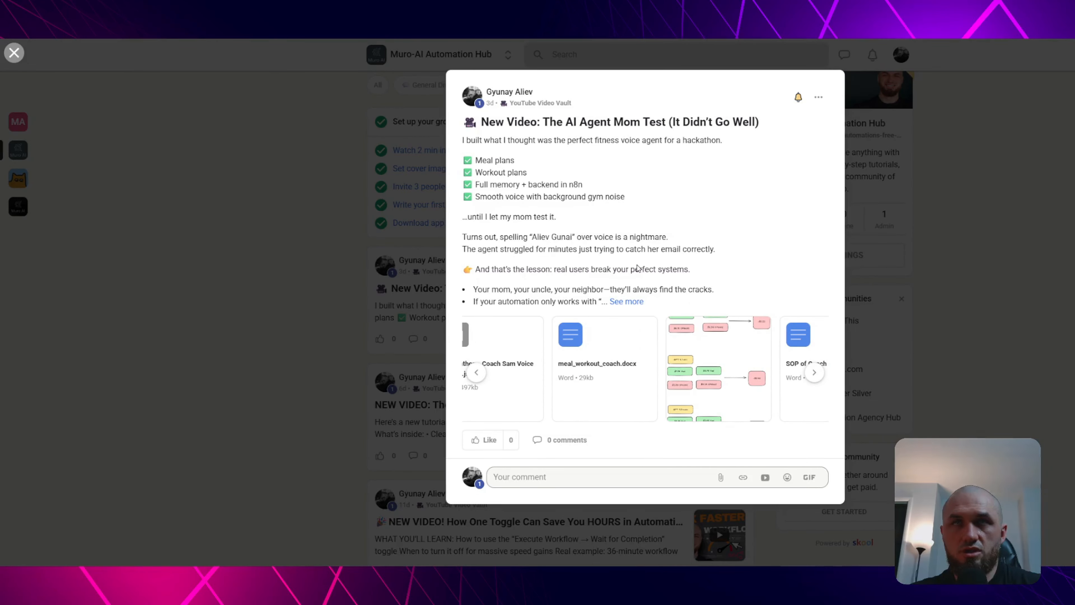
left_click(408, 299)
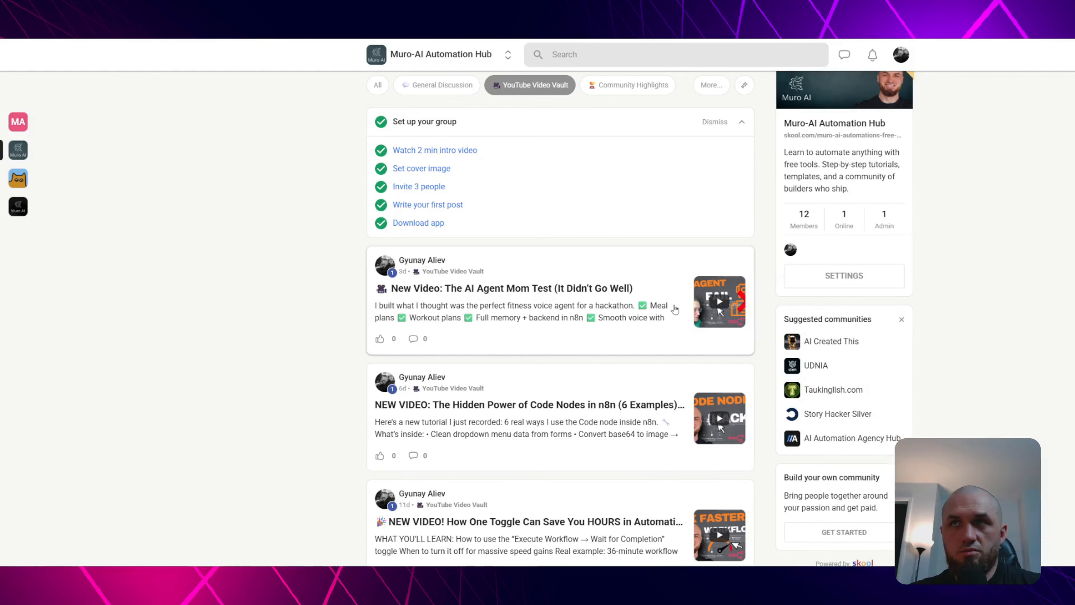